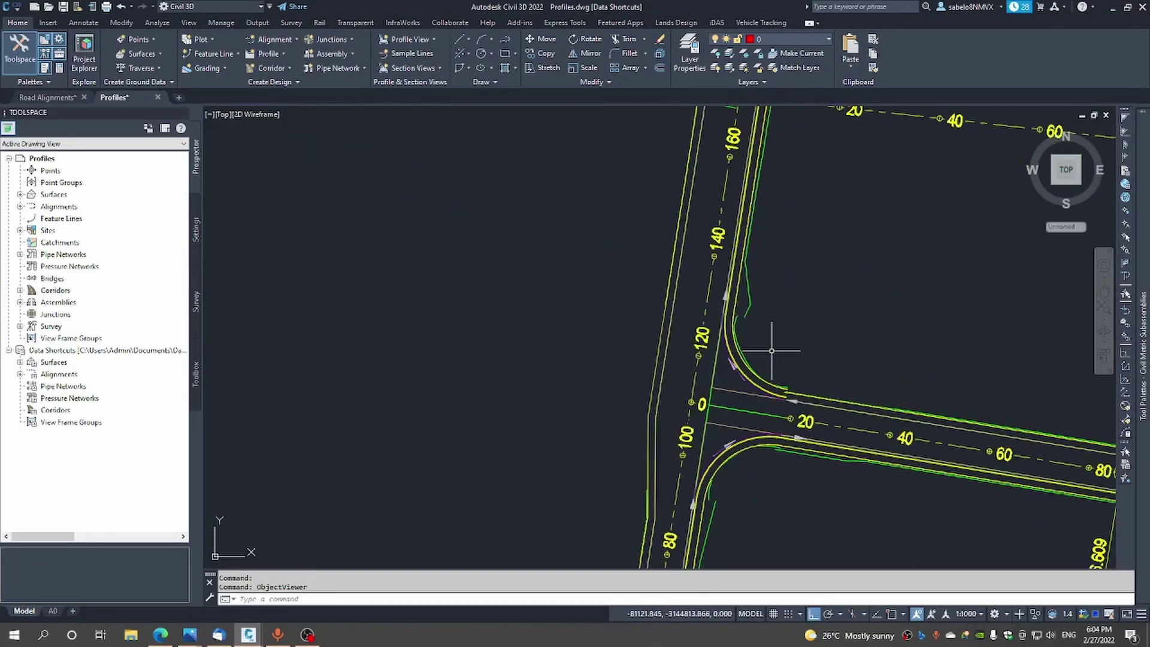
Stretch the upper side road corridor's end grip back to about station 20, short of the main road
scroll(773, 353, down, 3)
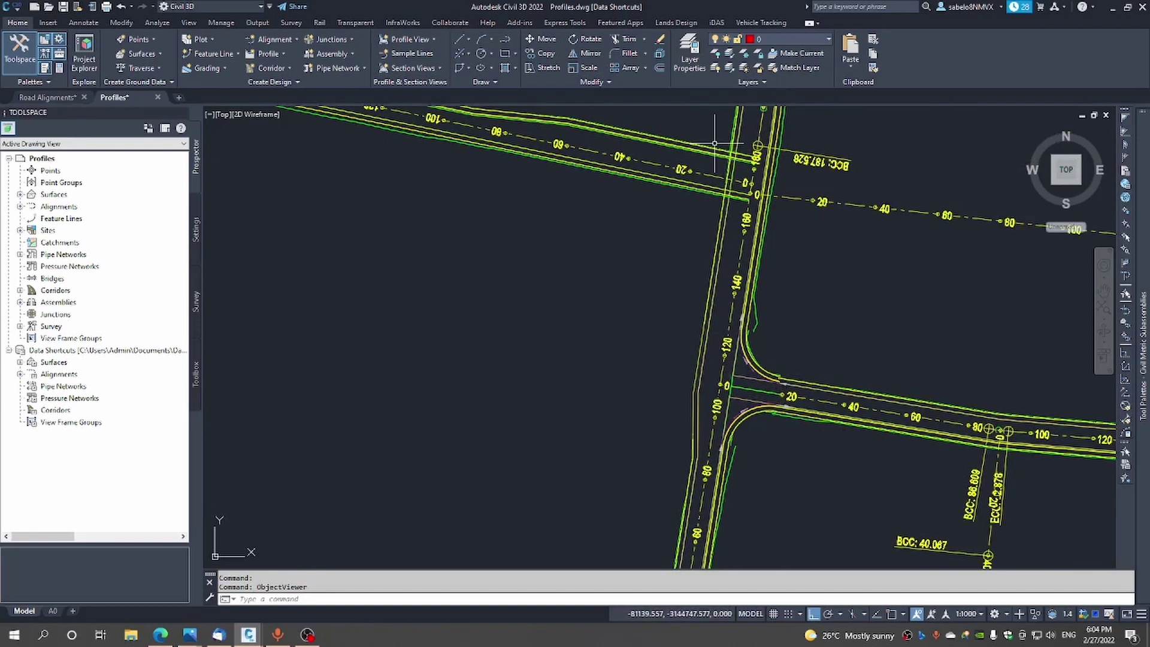
scroll(706, 135, up, 4)
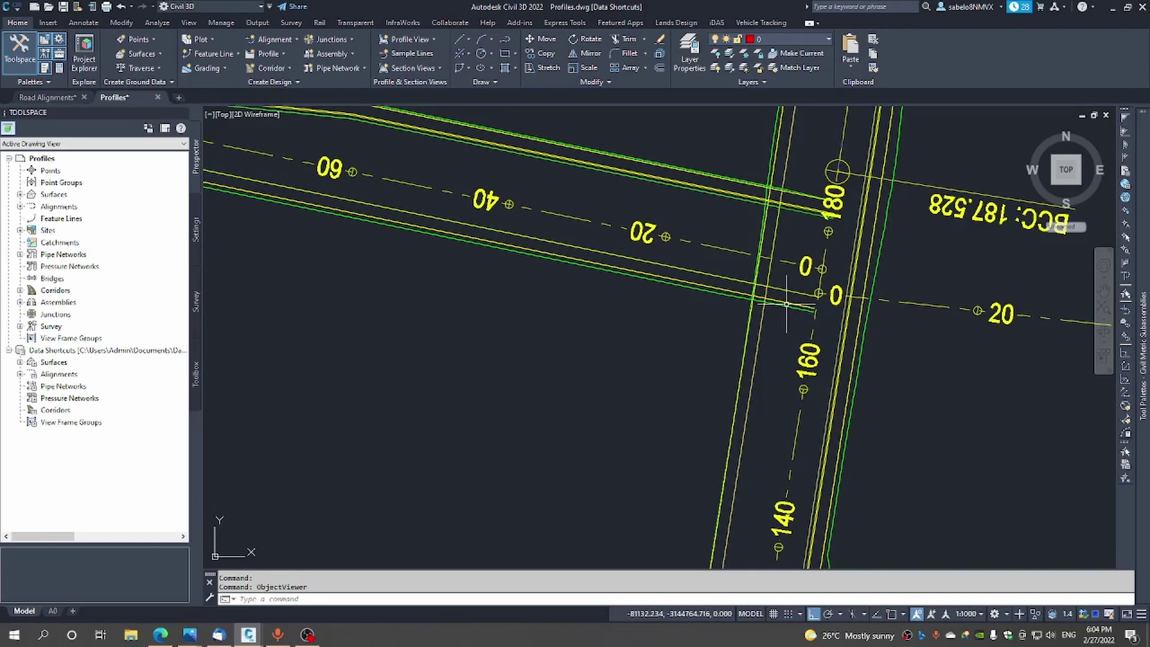
click(786, 304)
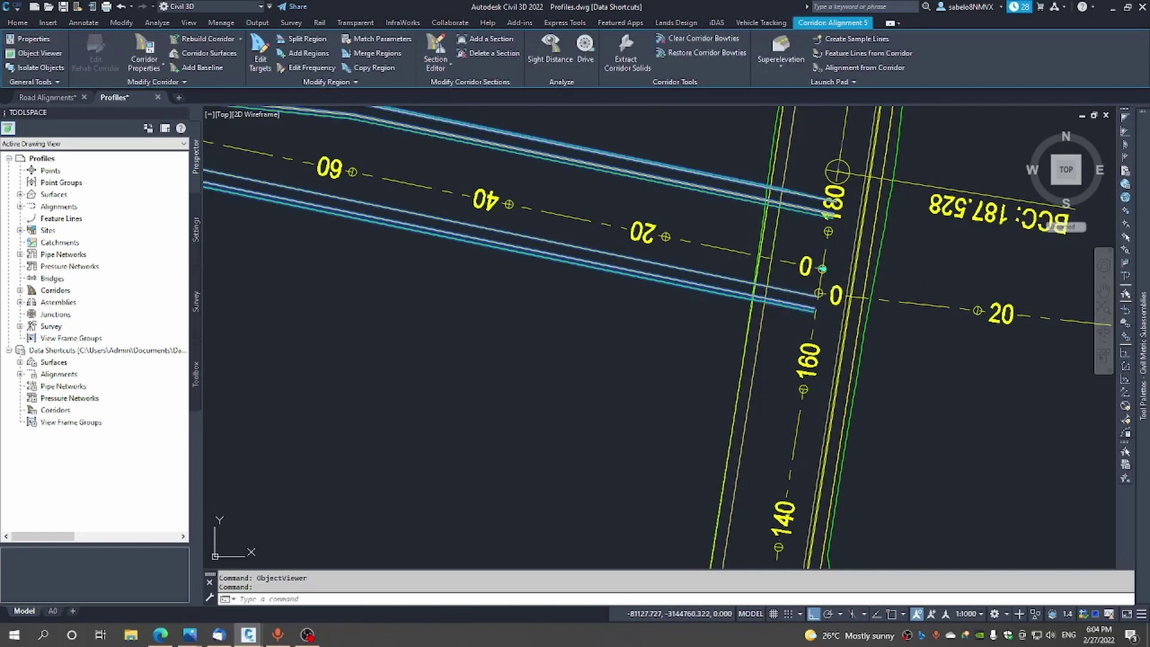
click(822, 269)
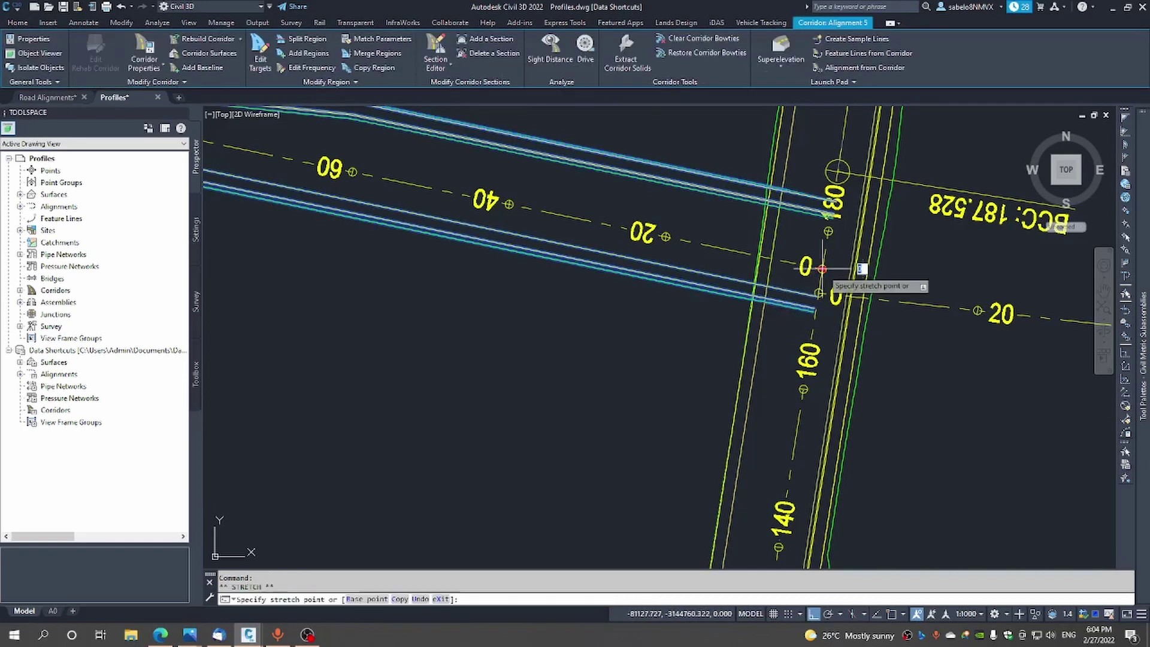
click(640, 232)
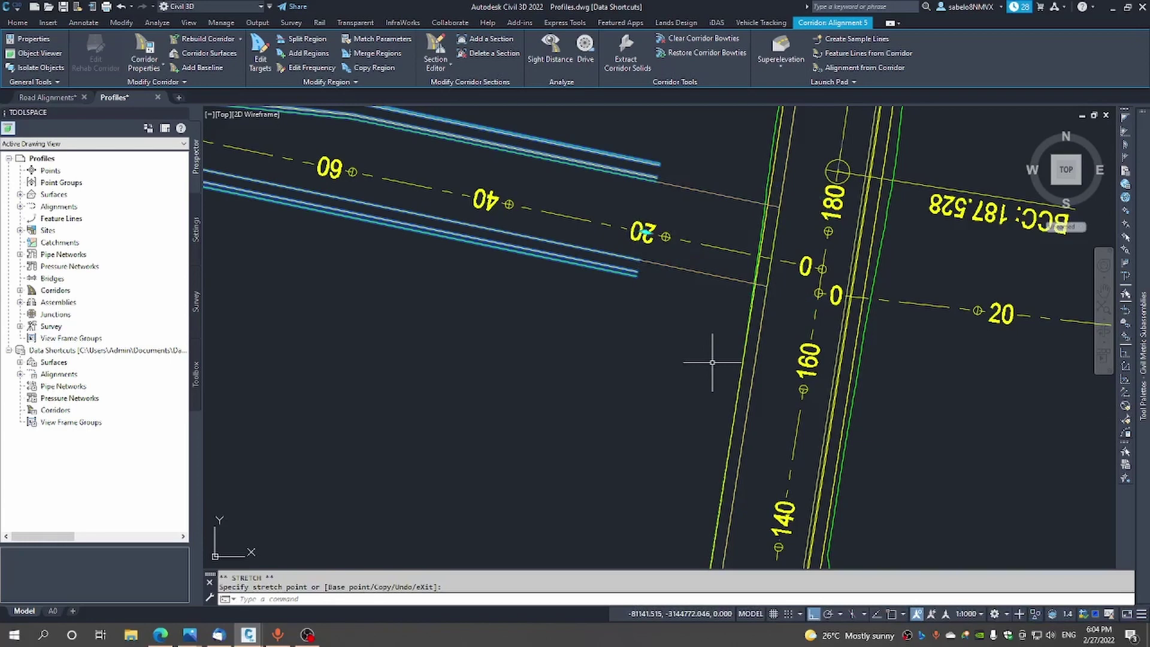
key(Escape)
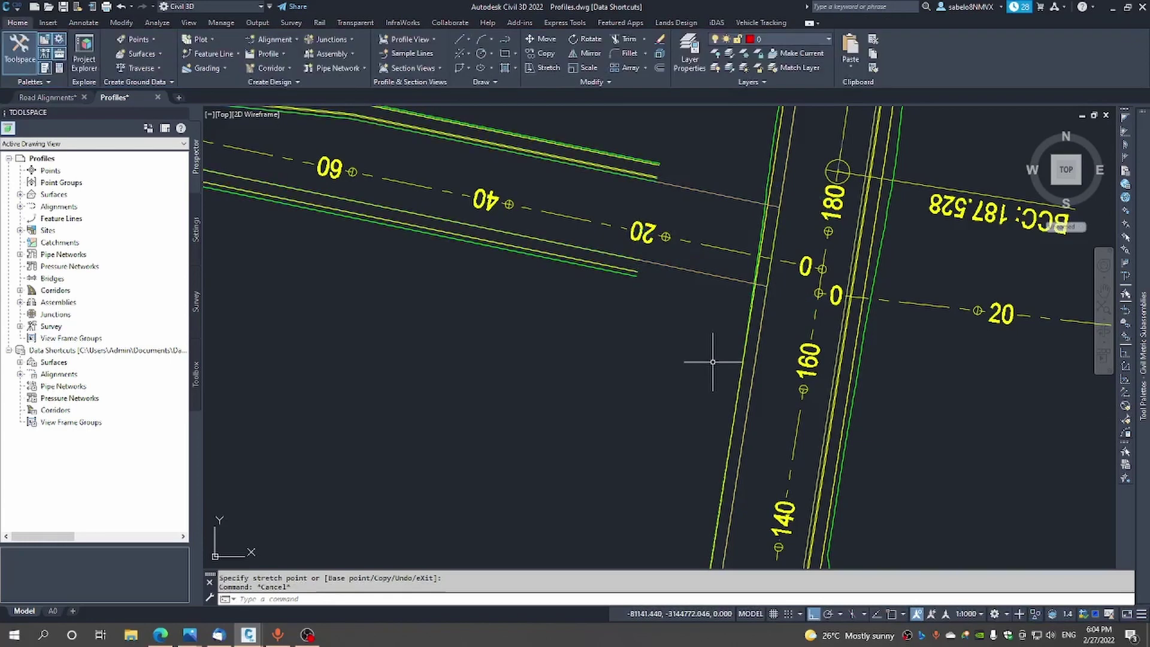
Use Split Region to cut the main road corridor region above station 140 and near the upper intersection
click(852, 398)
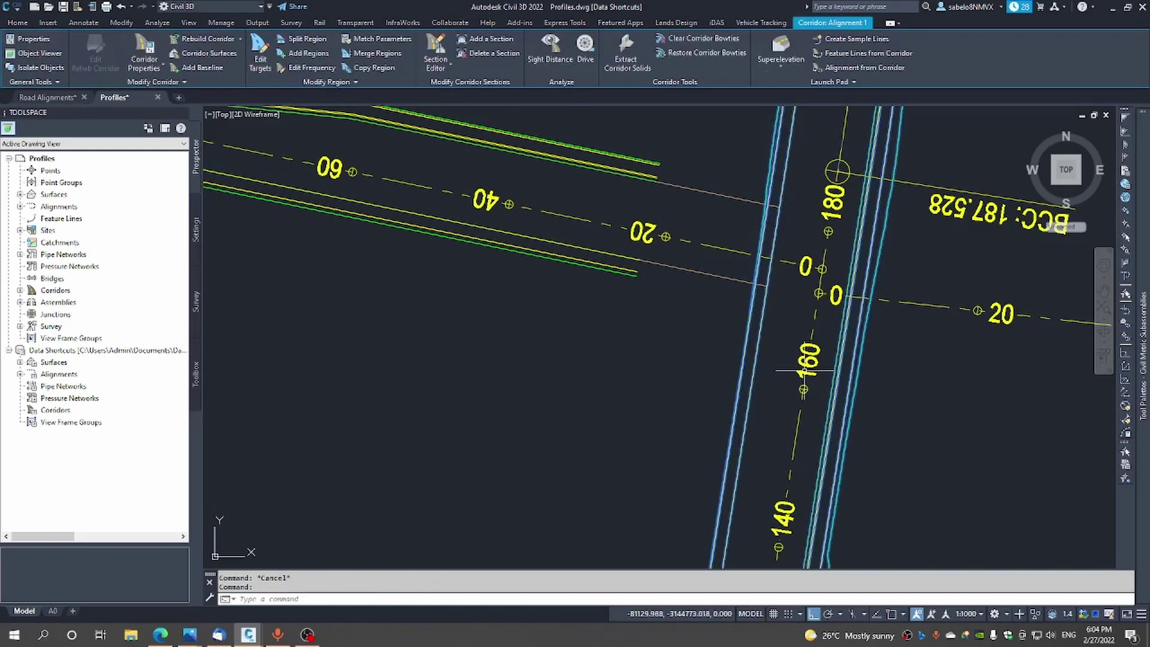
right_click(785, 369)
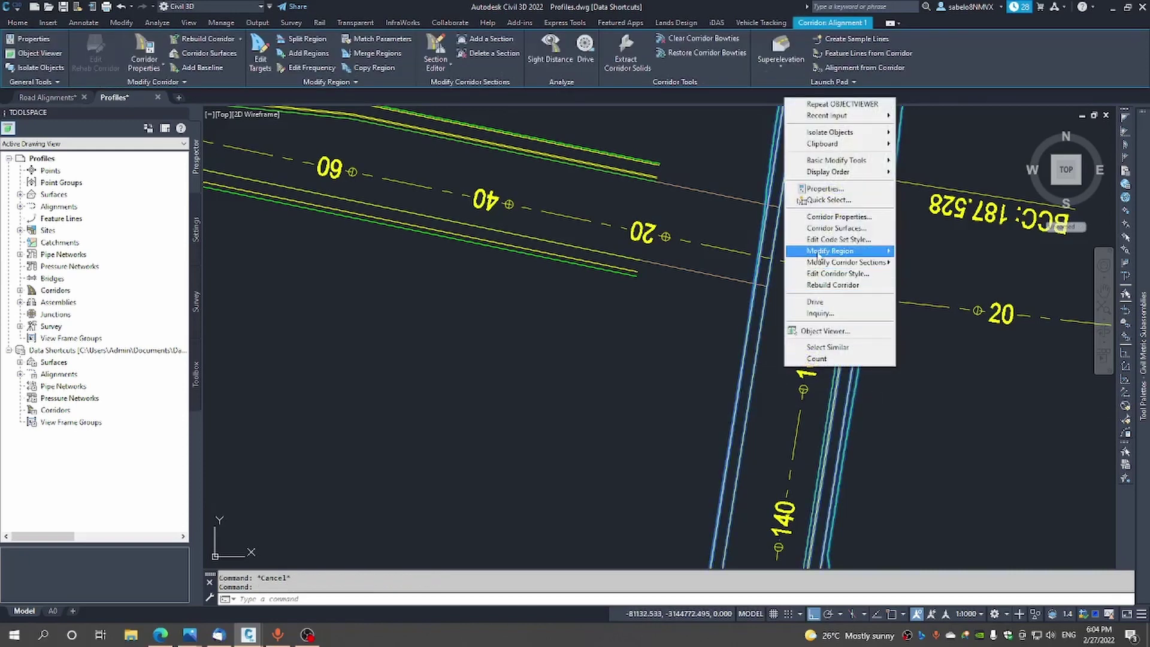
mouse_move(818, 256)
click(932, 264)
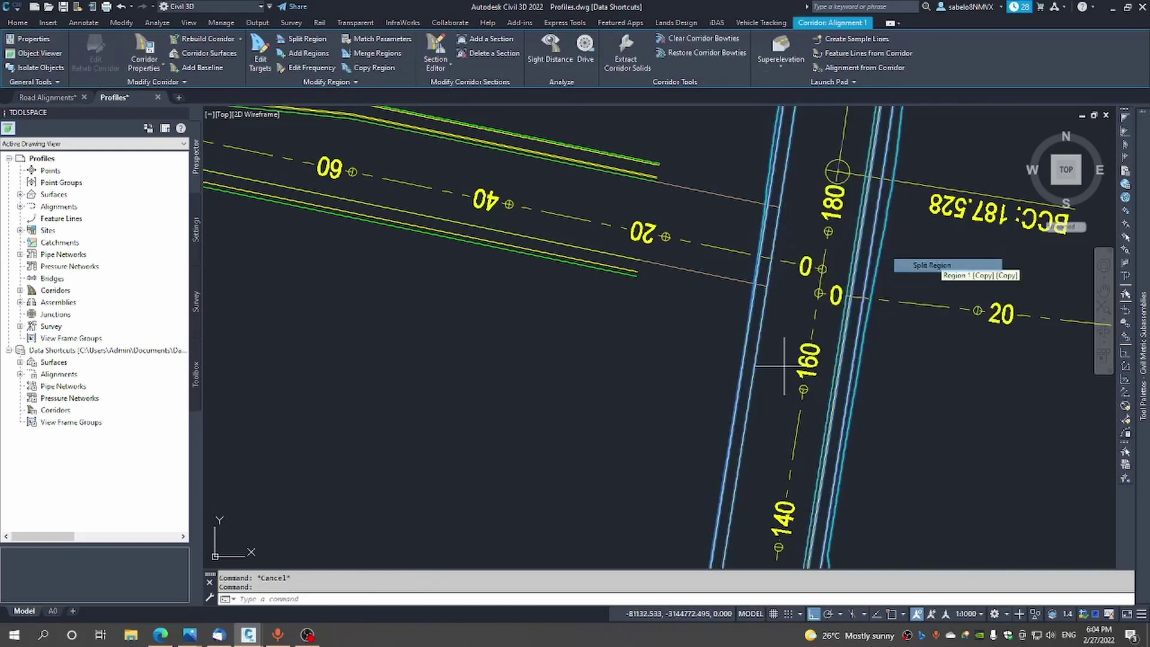
click(798, 295)
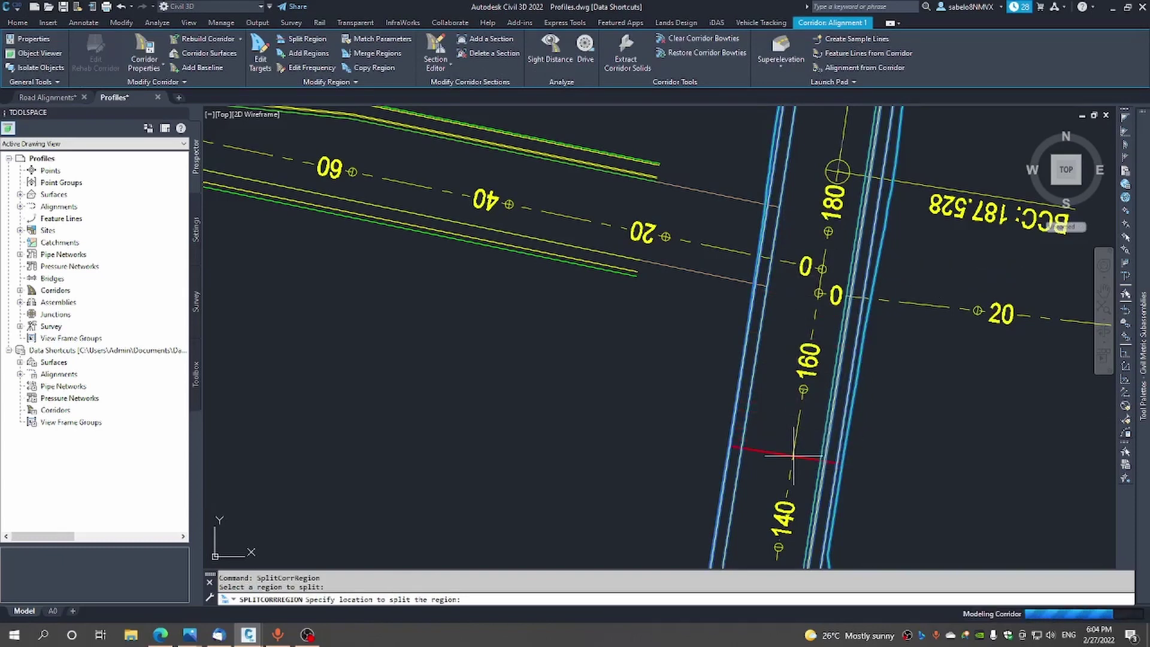
click(793, 455)
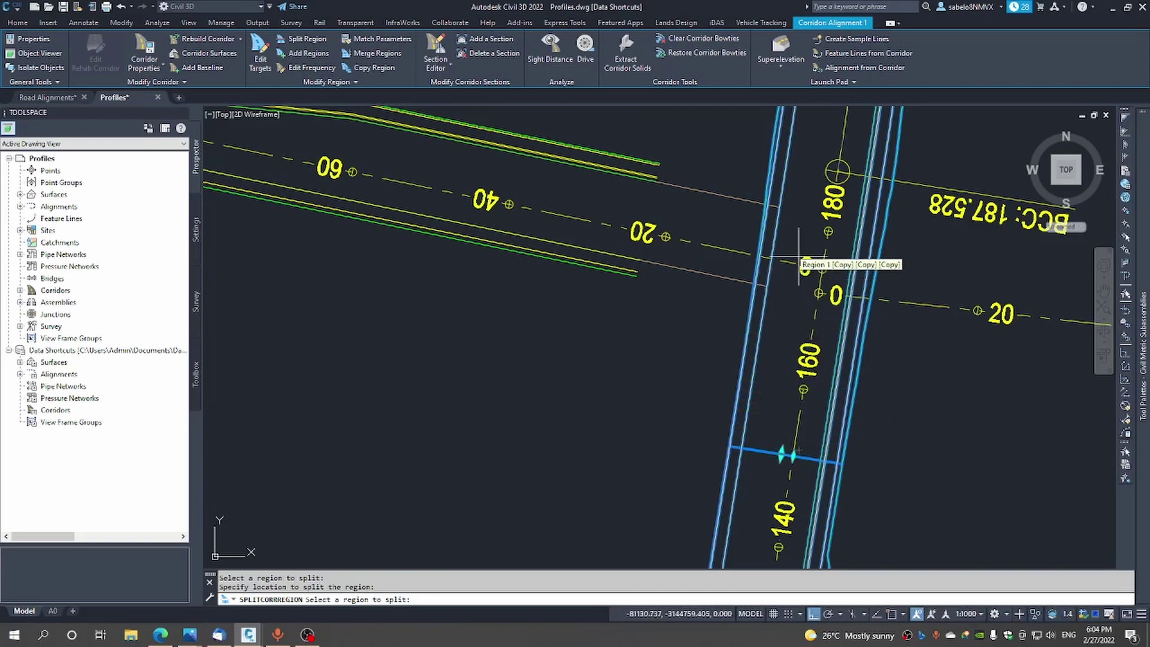
click(837, 172)
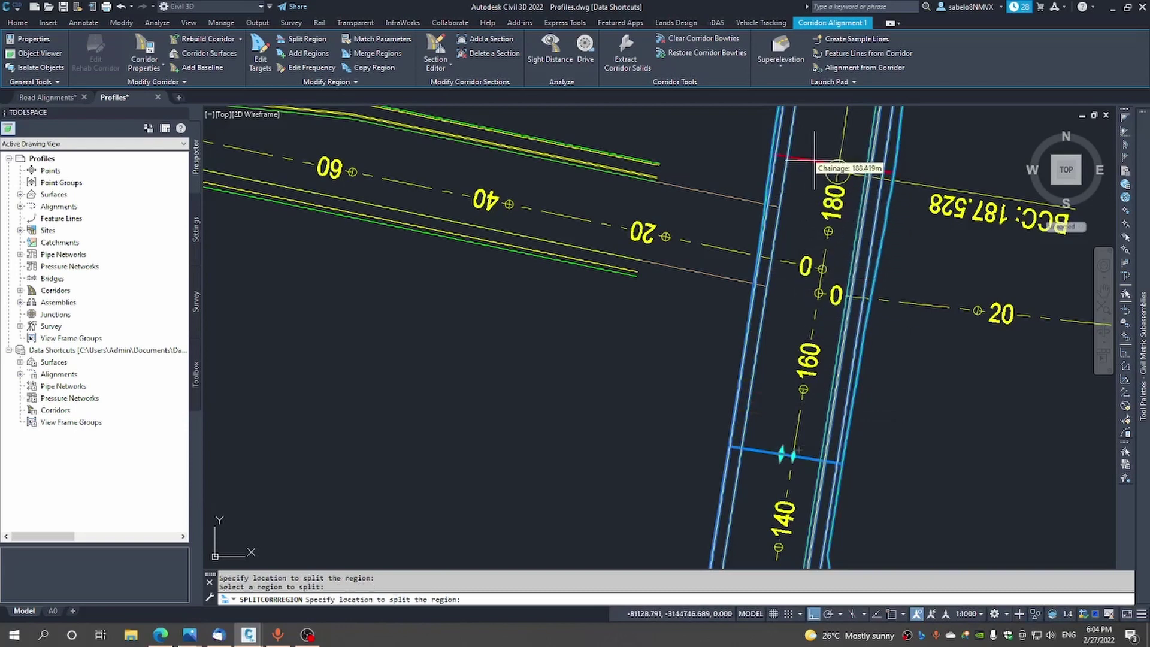
scroll(829, 168, down, 5)
click(817, 162)
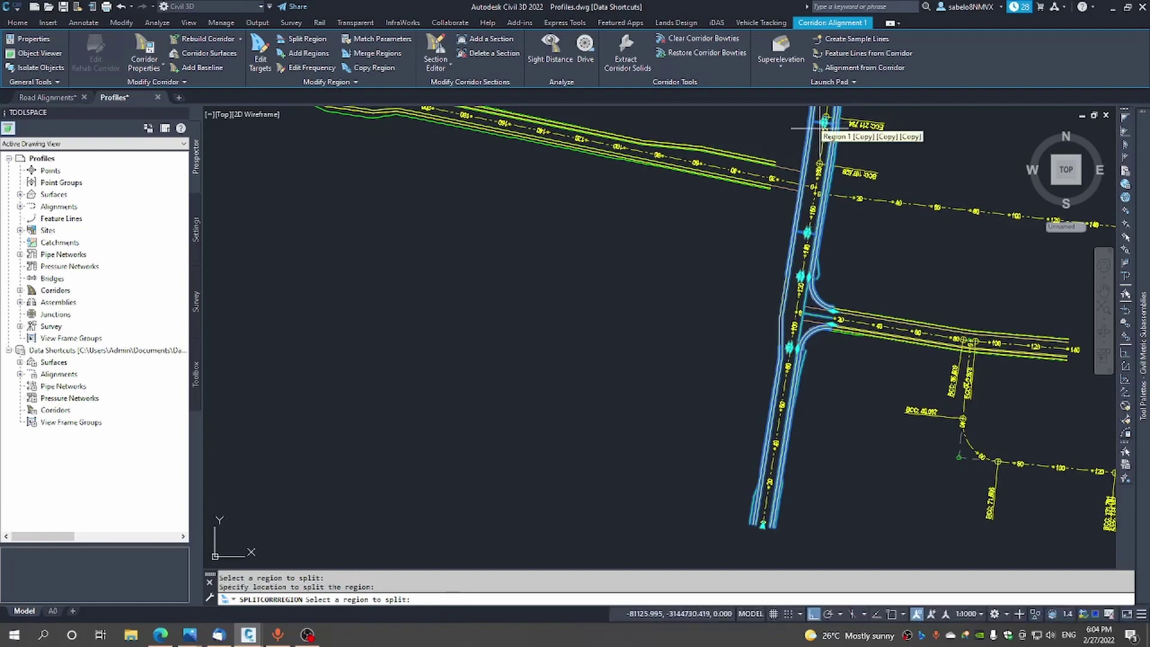
key(Escape)
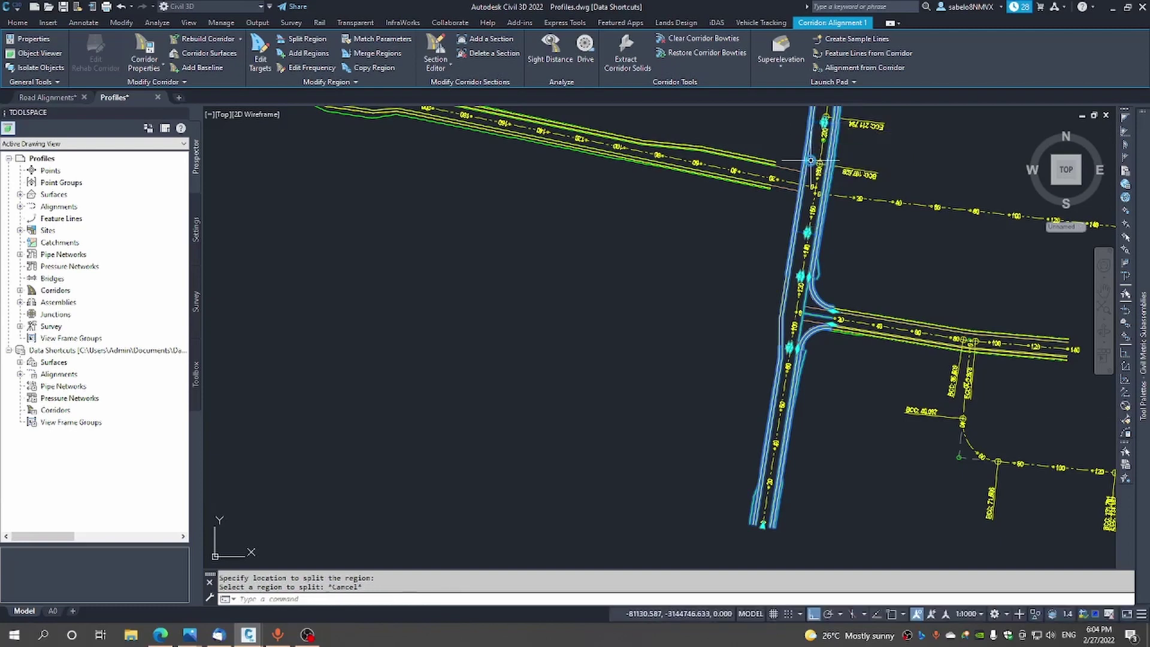
scroll(876, 137, up, 2)
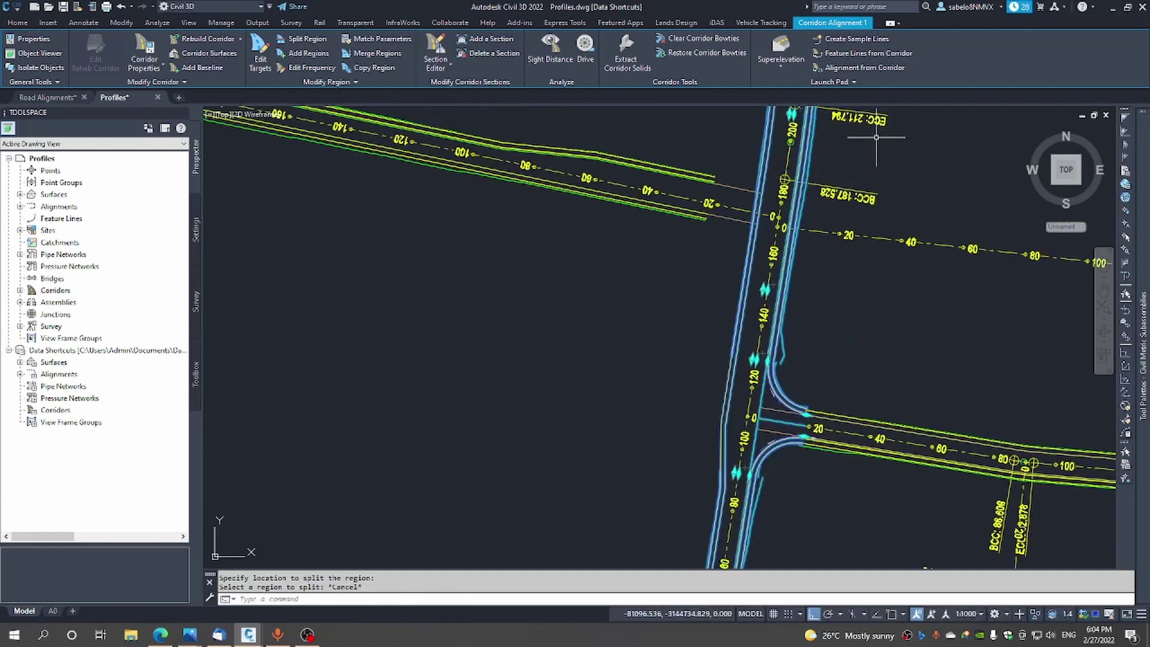
scroll(875, 138, down, 2)
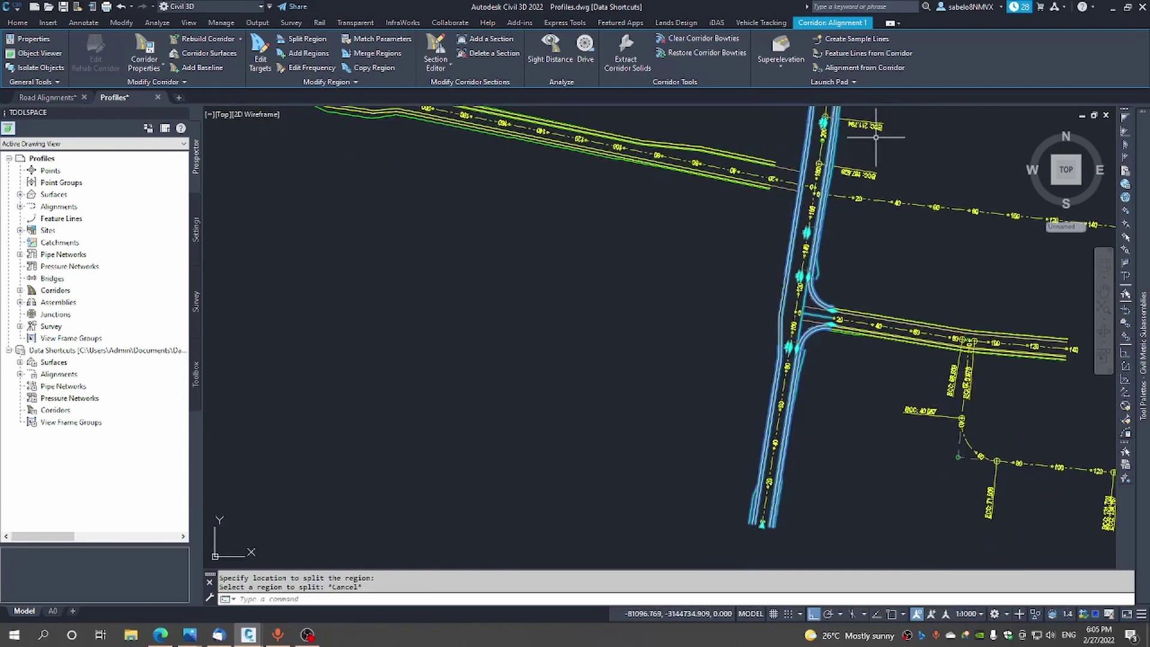
scroll(875, 137, down, 5)
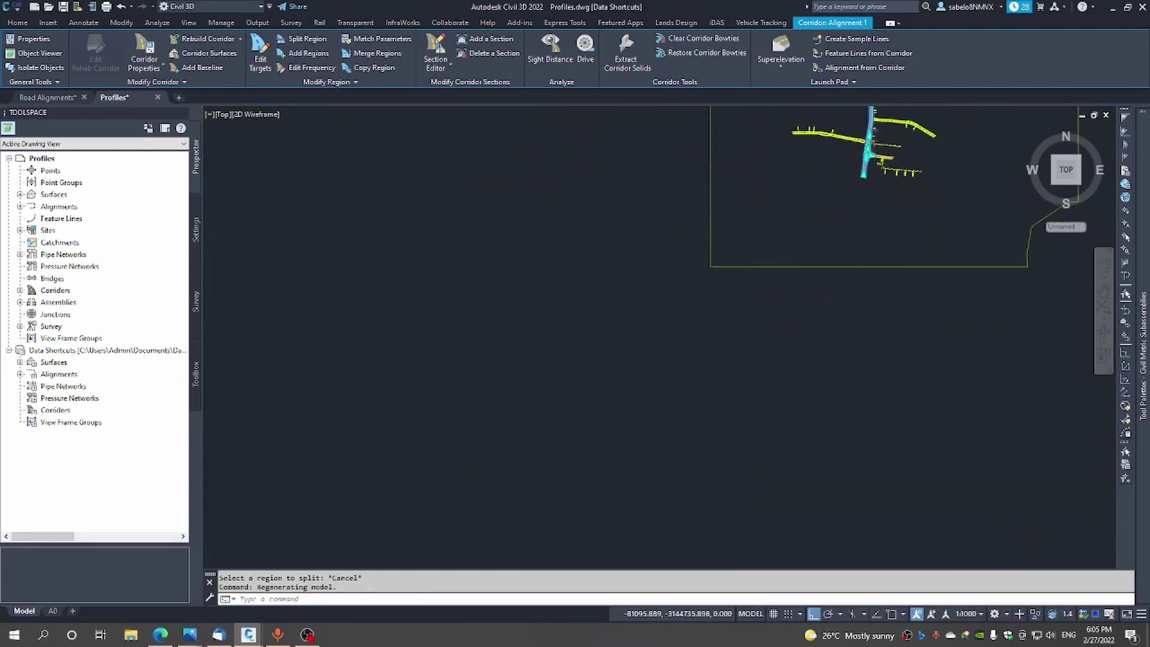
scroll(879, 133, down, 3)
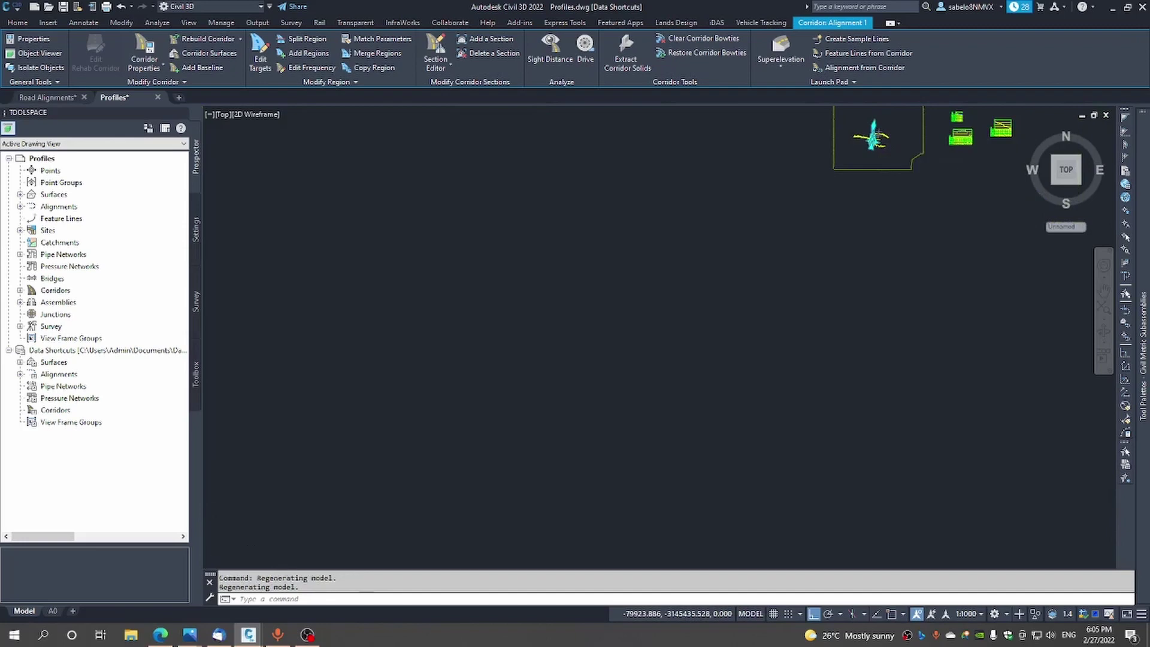
scroll(916, 119, down, 3)
scroll(917, 122, up, 6)
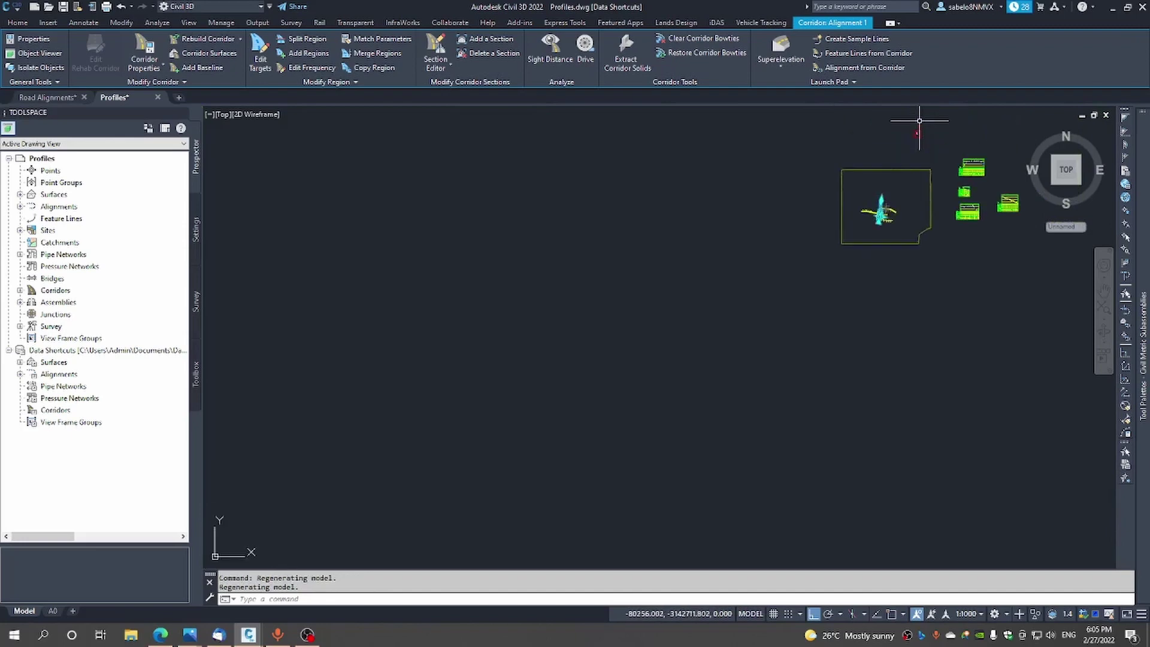
scroll(904, 130, up, 6)
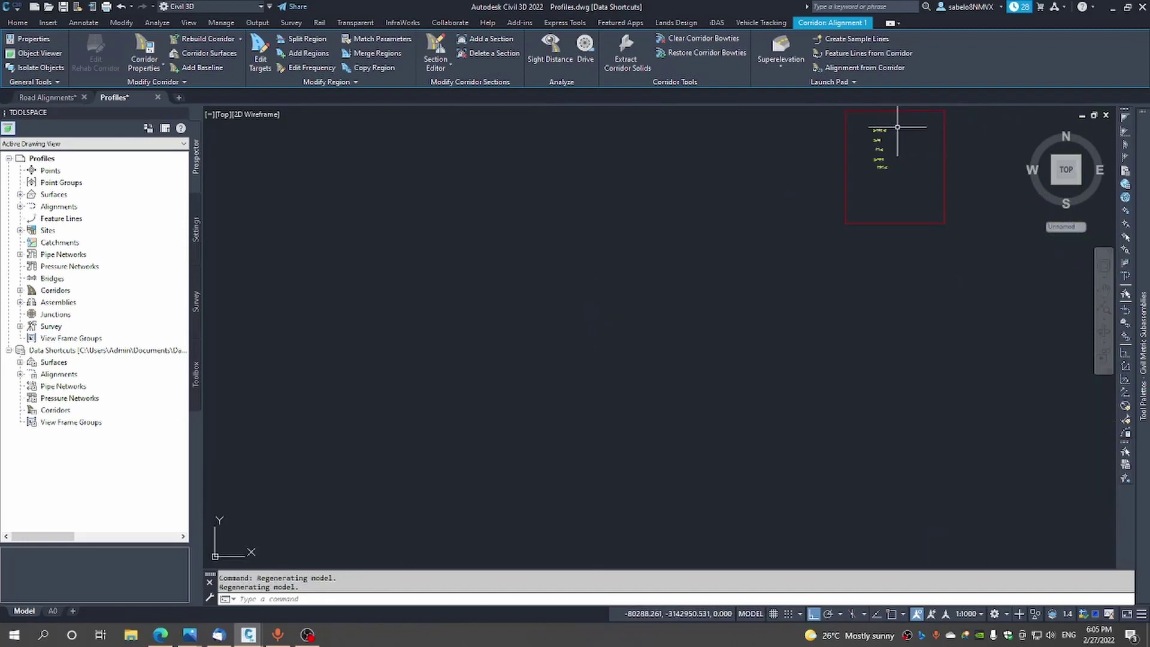
scroll(887, 142, up, 7)
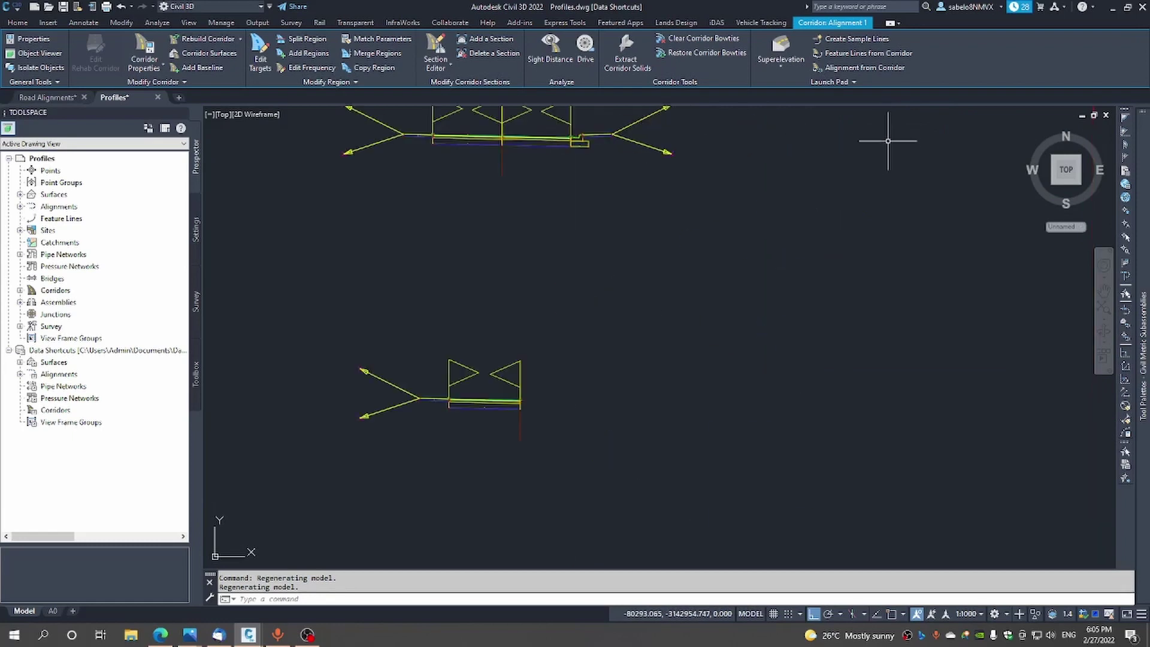
scroll(888, 142, down, 6)
scroll(847, 160, down, 2)
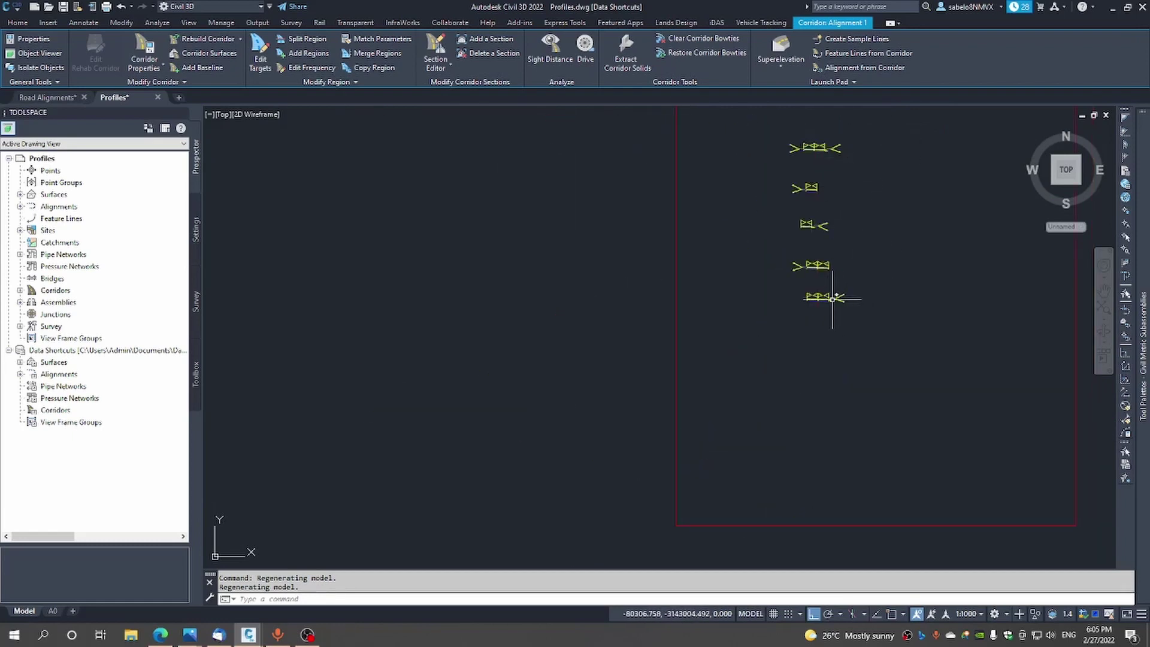
scroll(834, 303, down, 4)
scroll(834, 303, down, 8)
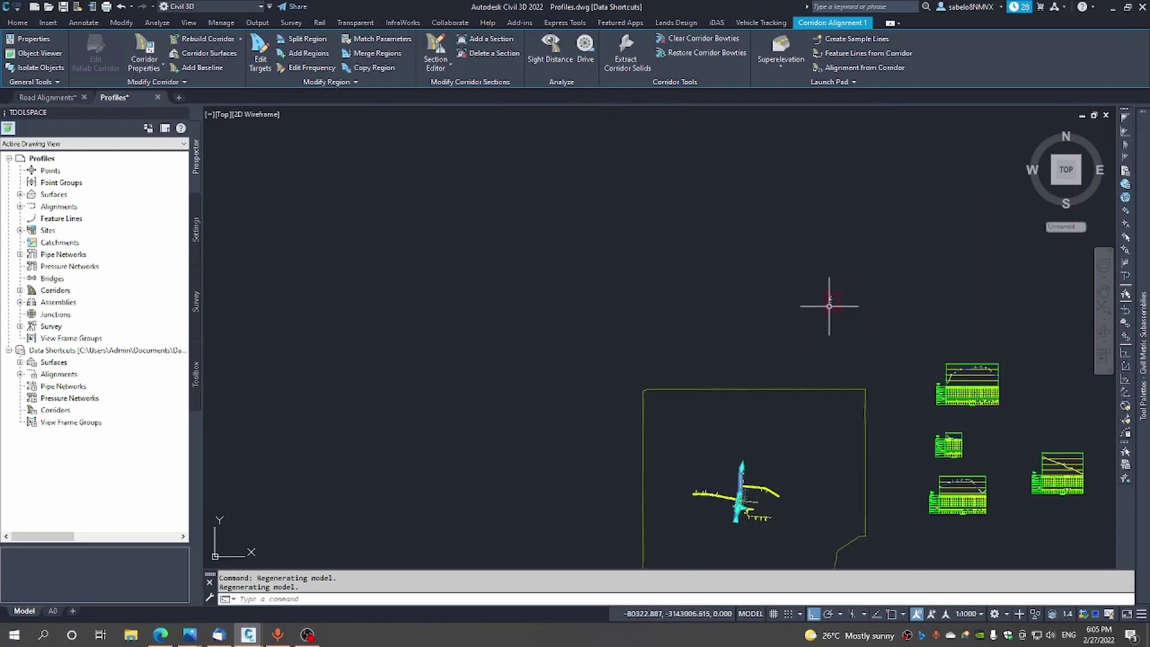
scroll(744, 526, up, 10)
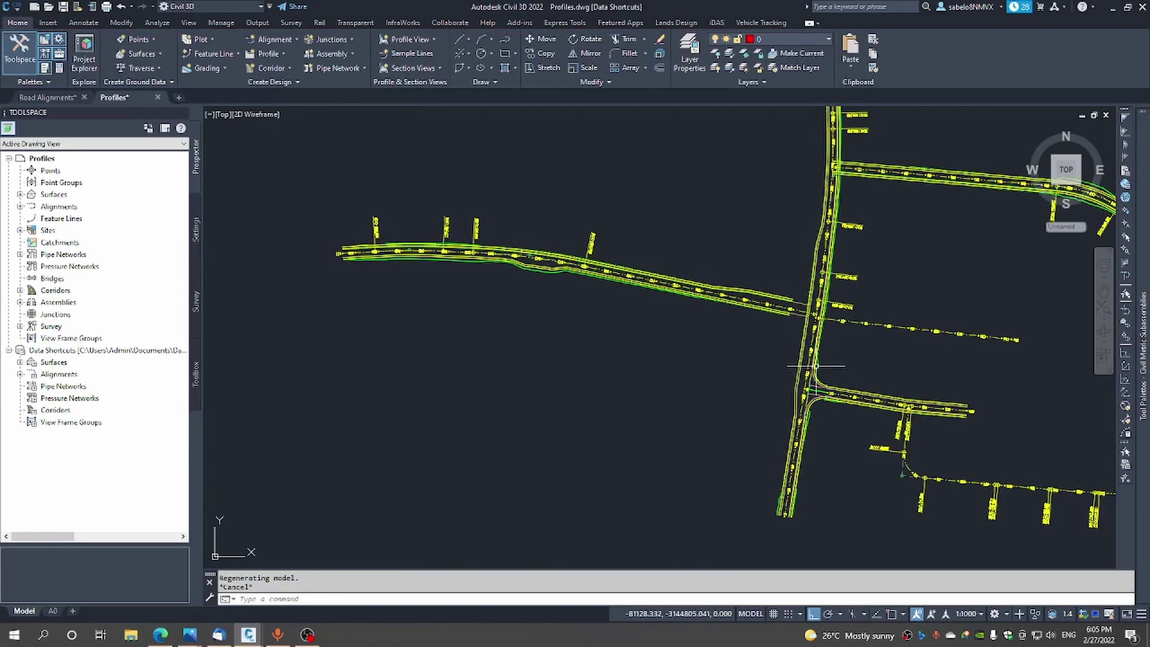
Start editing properties of the main road corridor region between the new splits
scroll(823, 360, up, 3)
scroll(823, 360, up, 2)
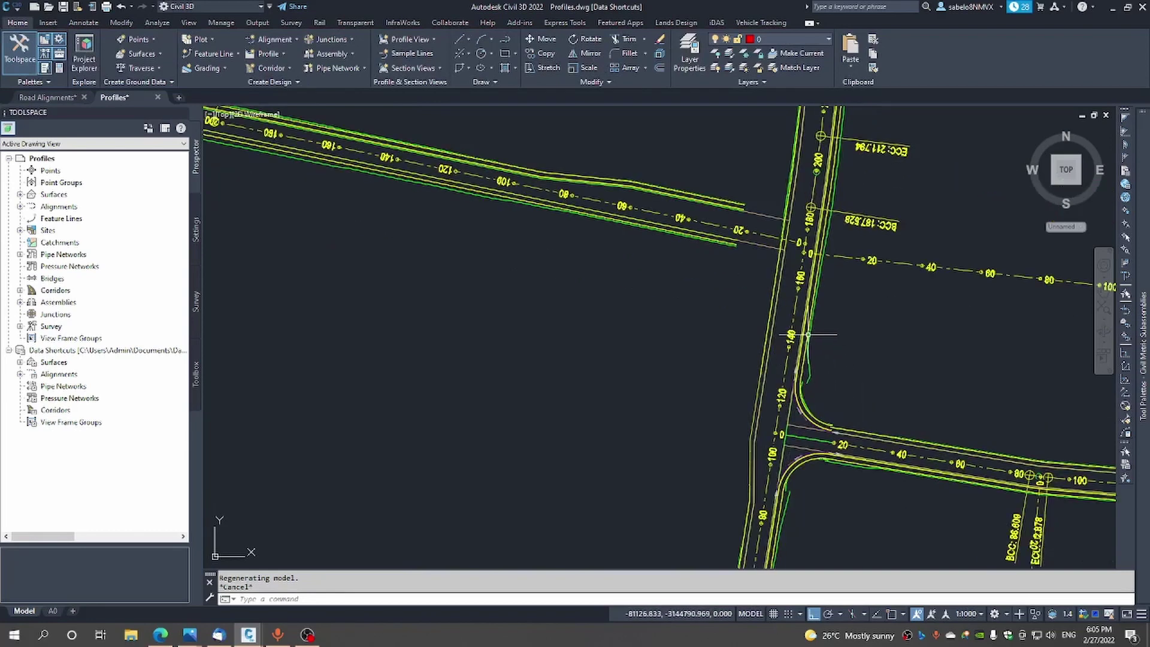
click(807, 335)
right_click(808, 334)
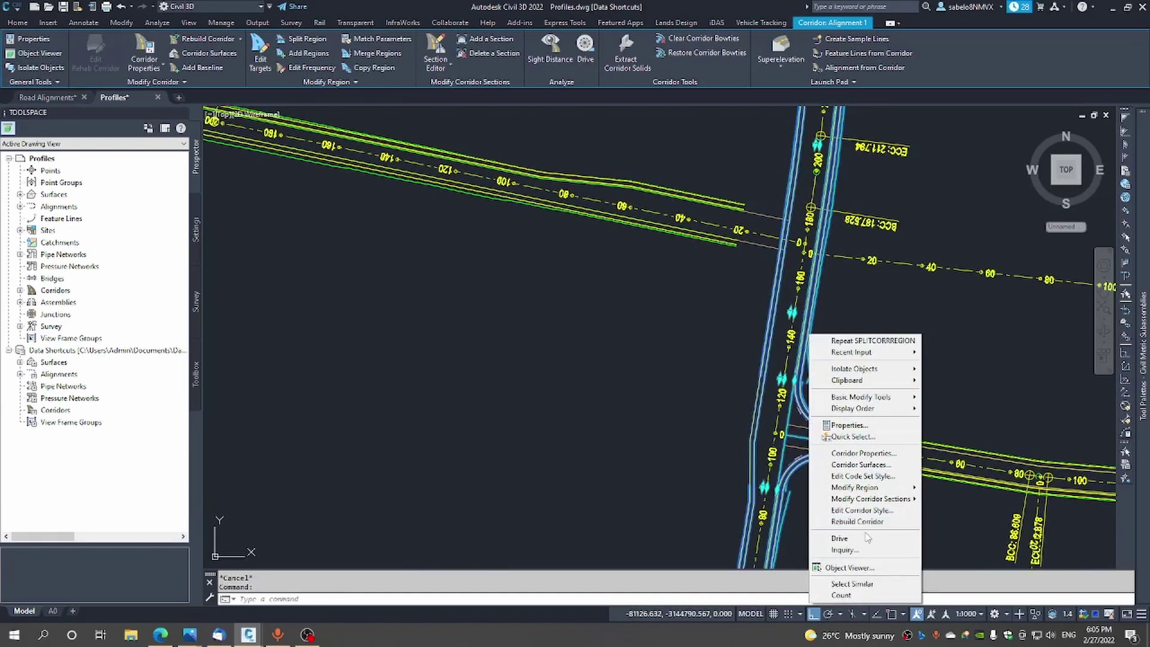
mouse_move(862, 487)
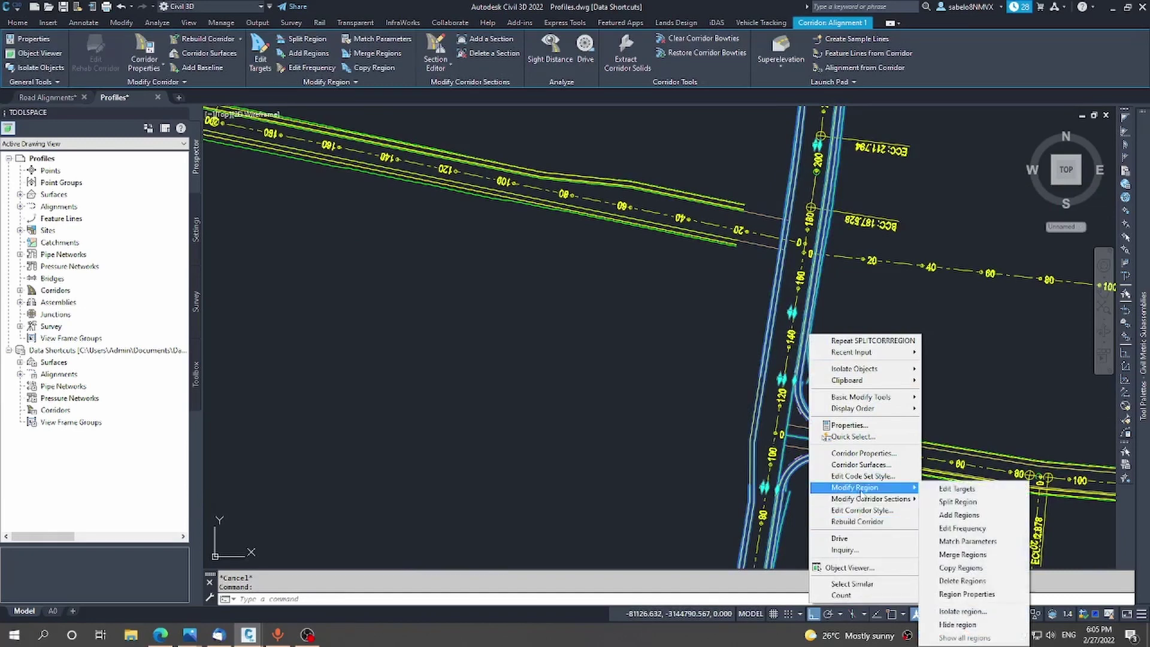
click(967, 594)
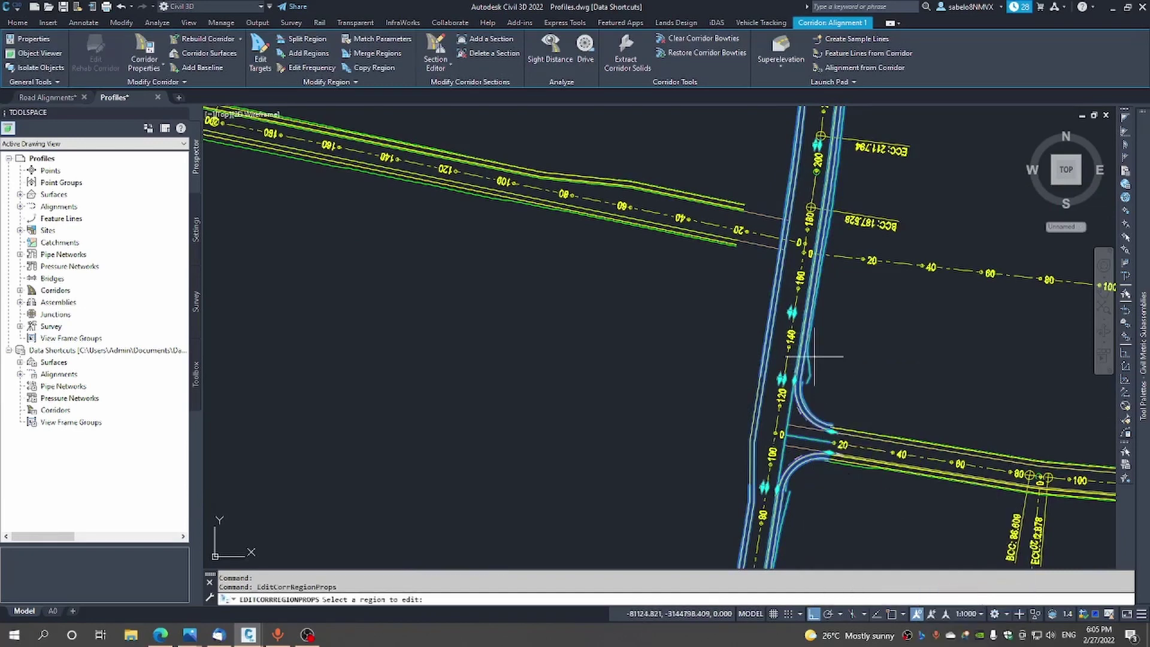
click(788, 250)
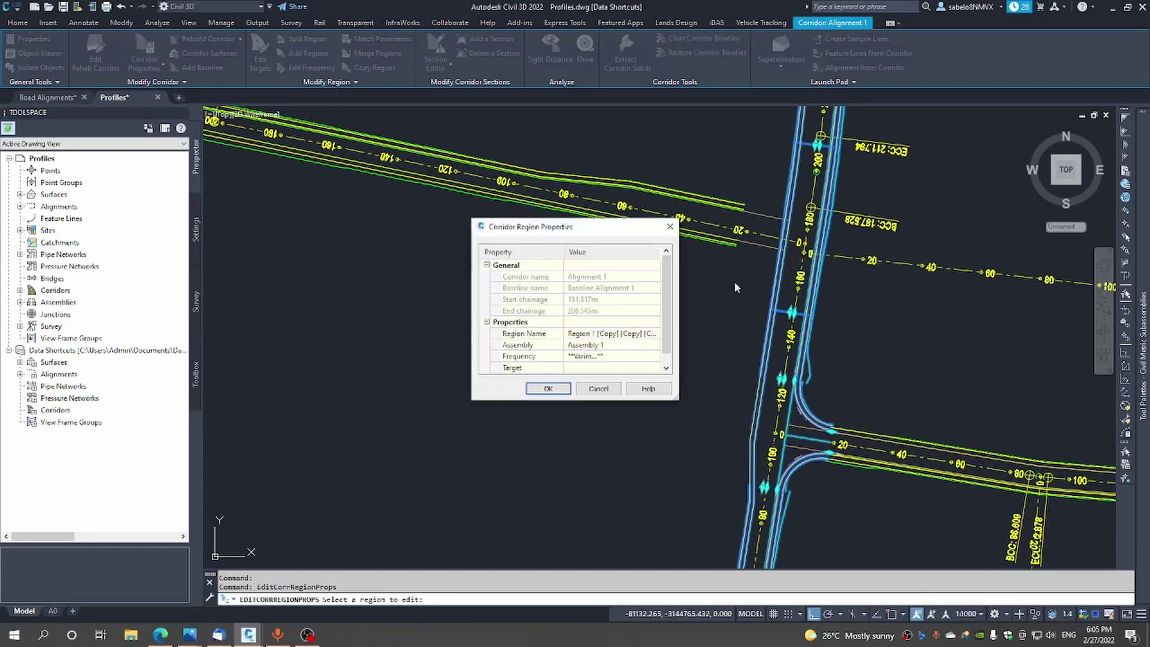
Switch the region (chainage 151 to 208) from Assembly 1 to Assembly 5 and rebuild the corridor
click(659, 346)
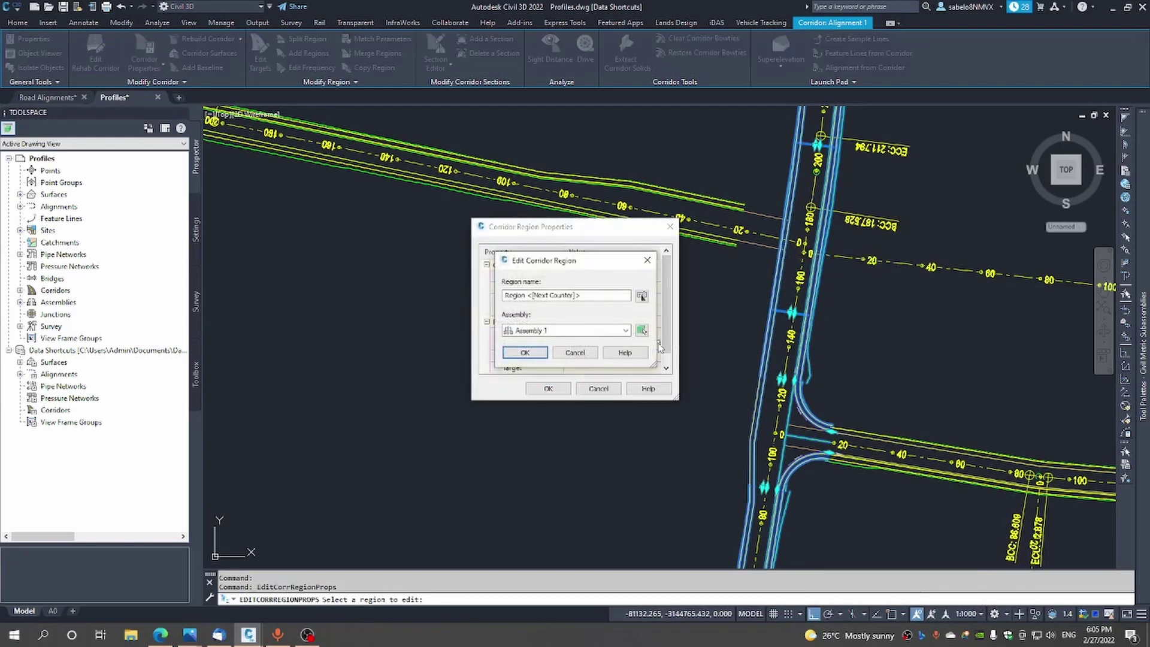
click(633, 334)
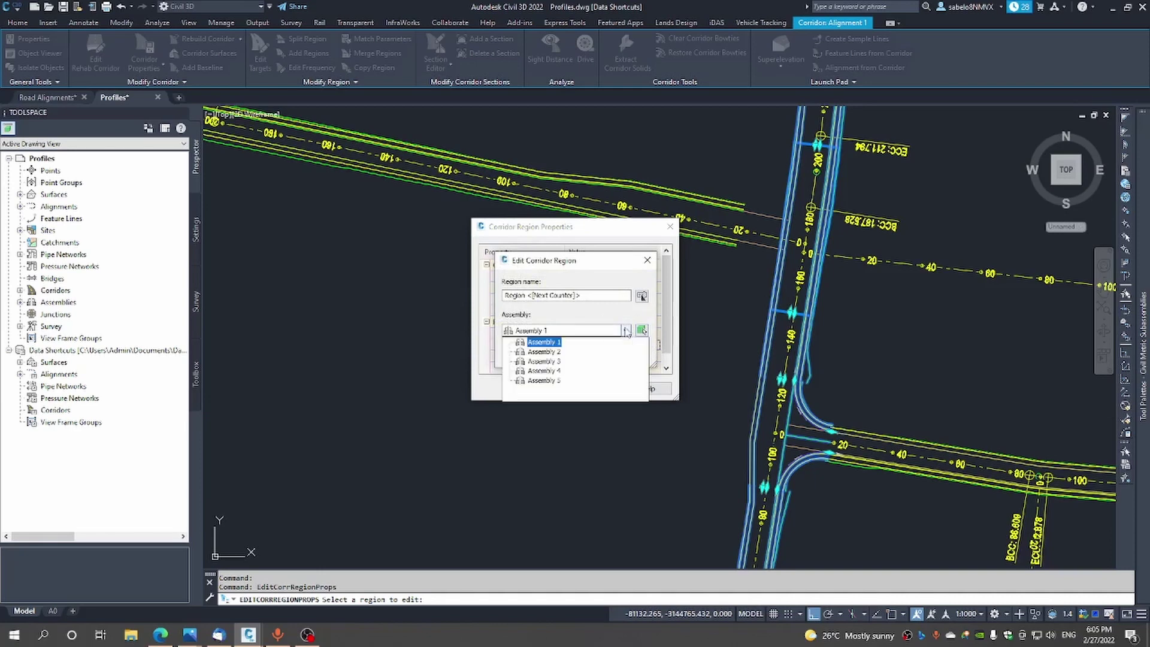
click(563, 384)
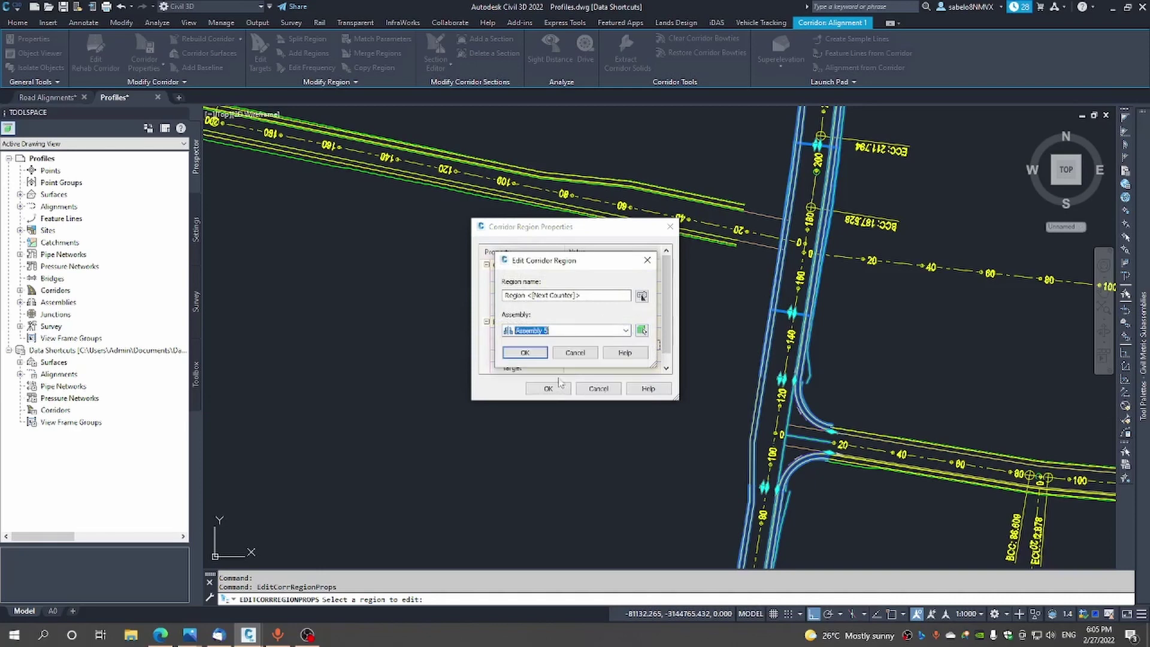
click(524, 353)
click(548, 388)
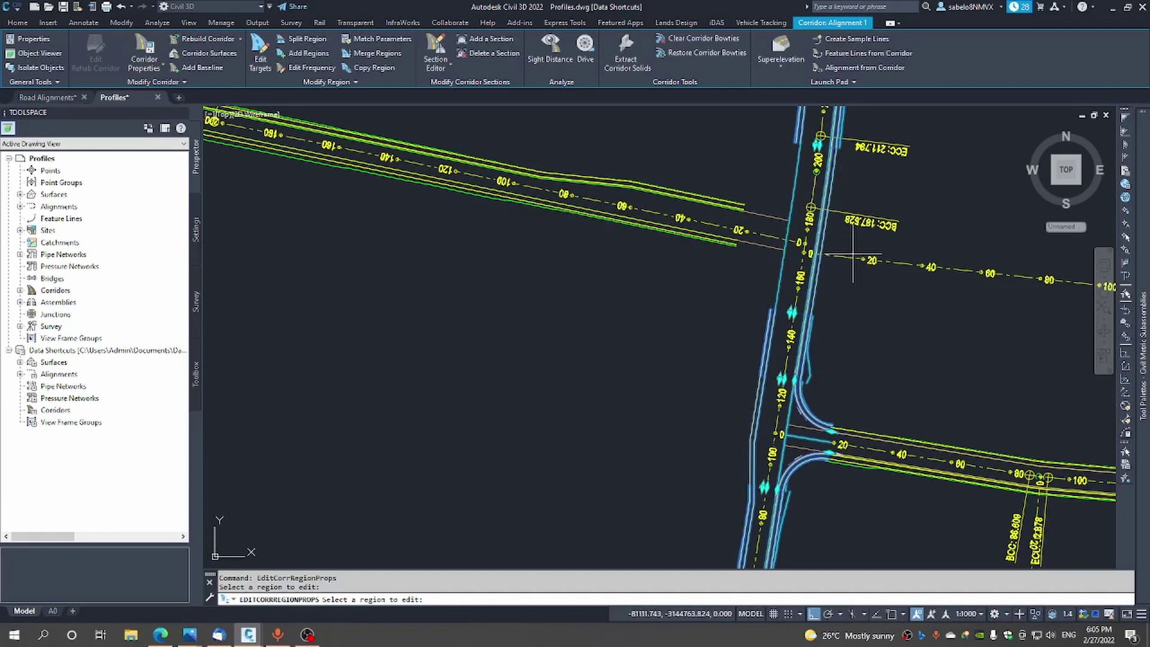
key(Escape)
key(Escape)
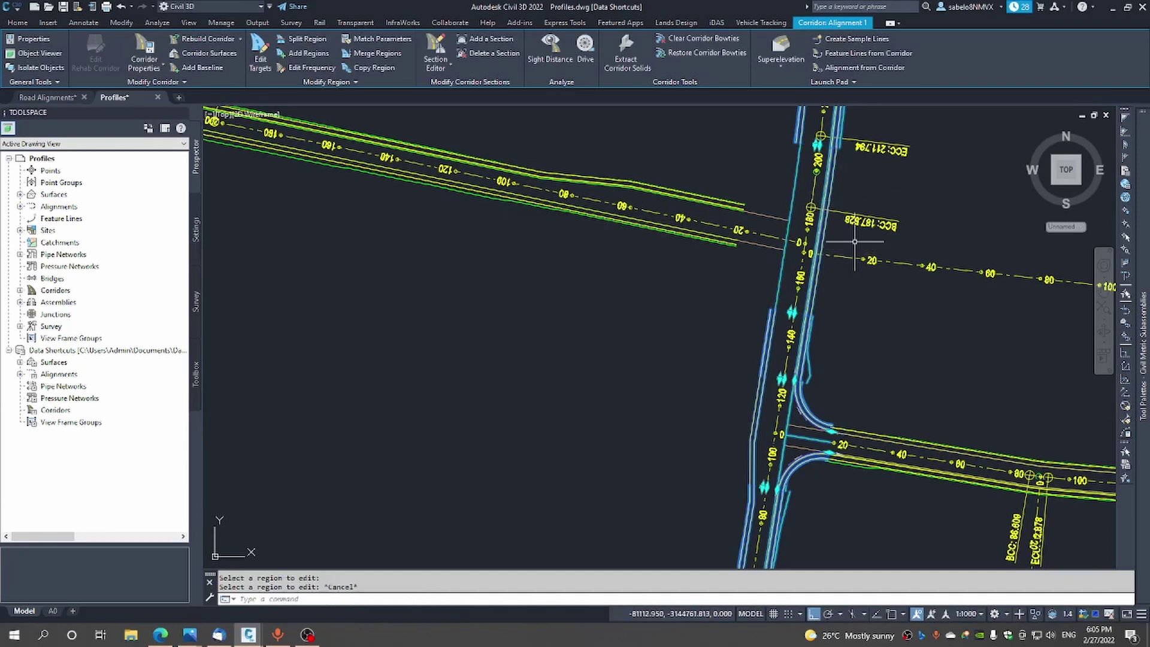
scroll(842, 237, up, 2)
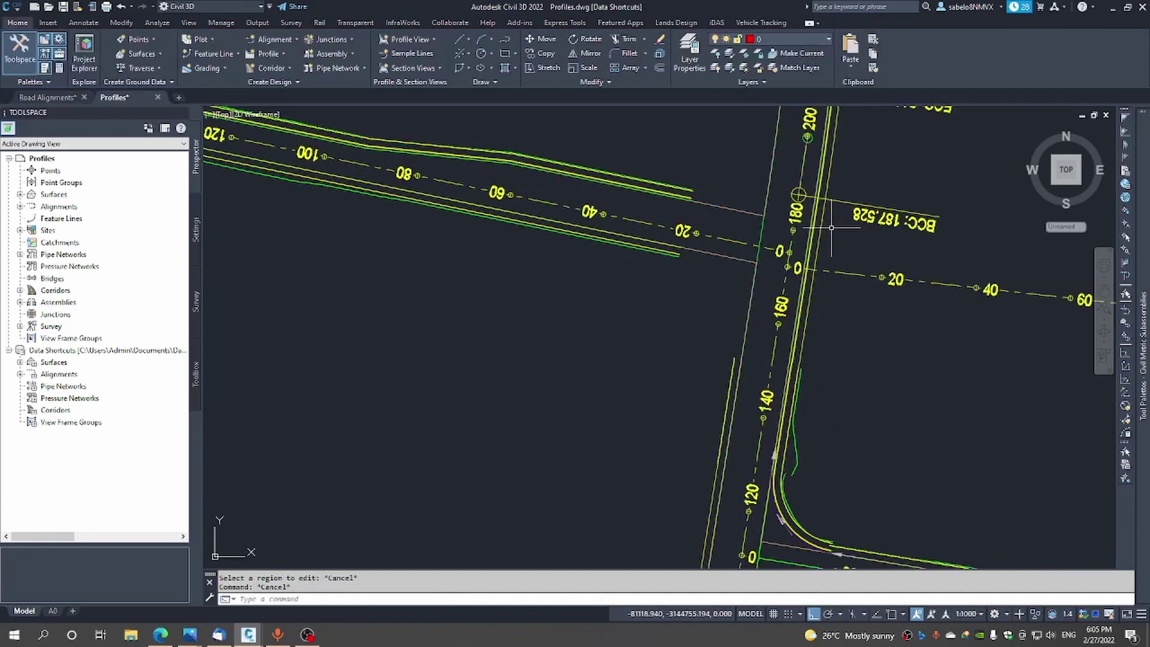
click(735, 301)
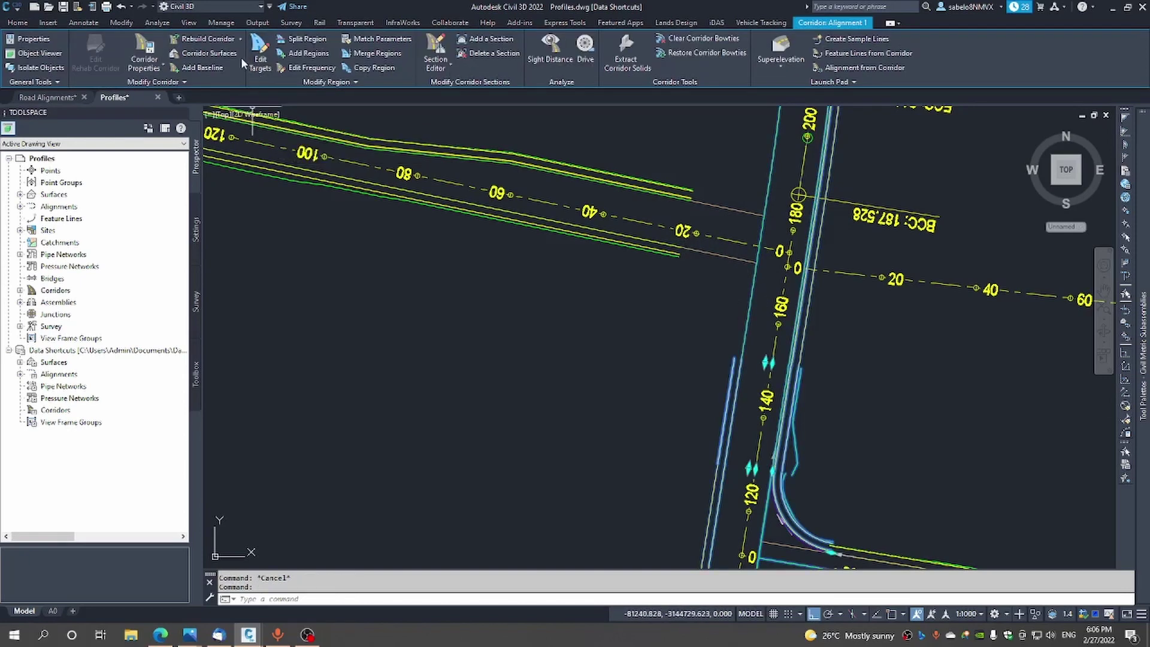
key(Escape)
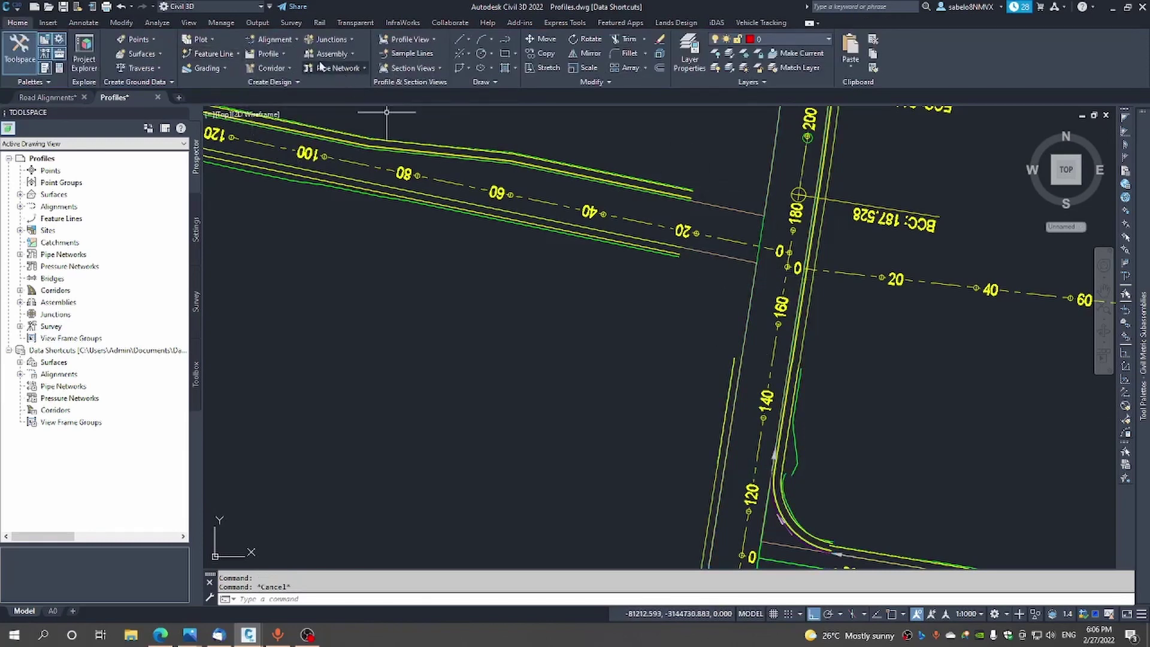
Start a connected alignment between Alignment 5-Left and Alignment 1-Left at the lower-left corner
click(284, 39)
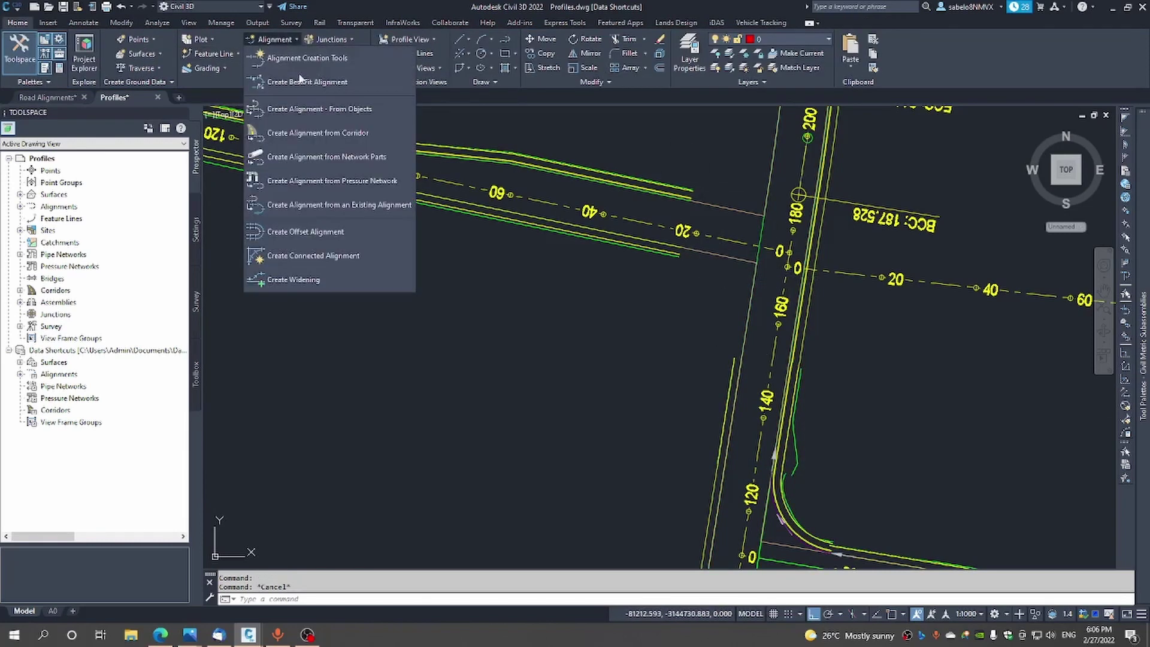
click(317, 258)
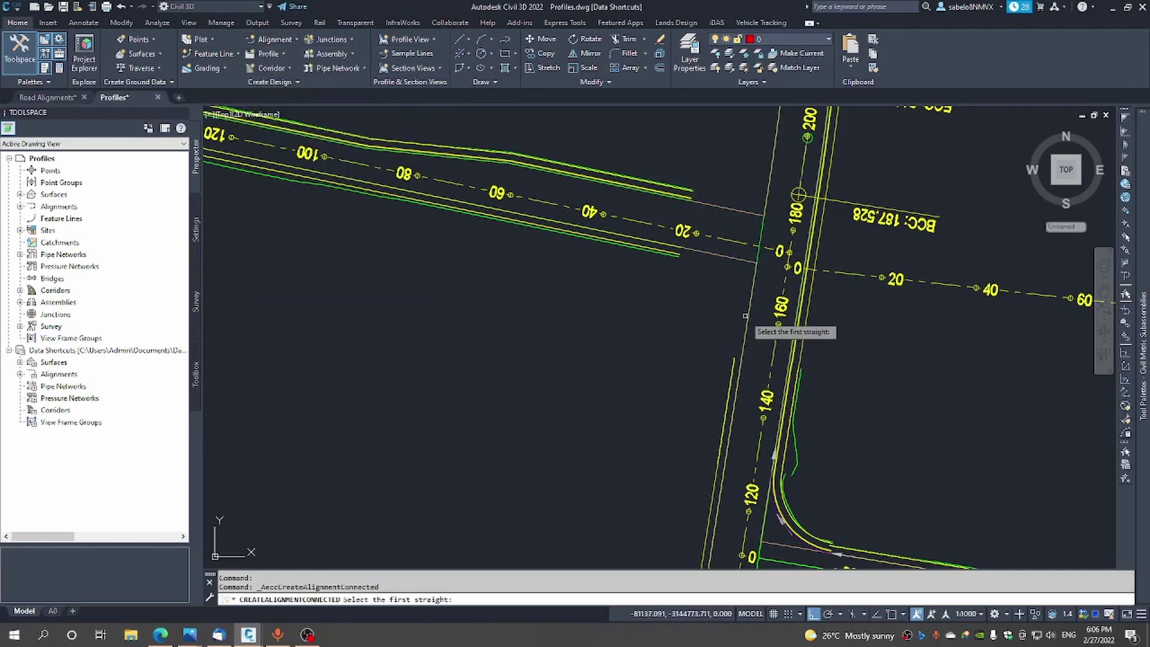
click(718, 262)
click(752, 281)
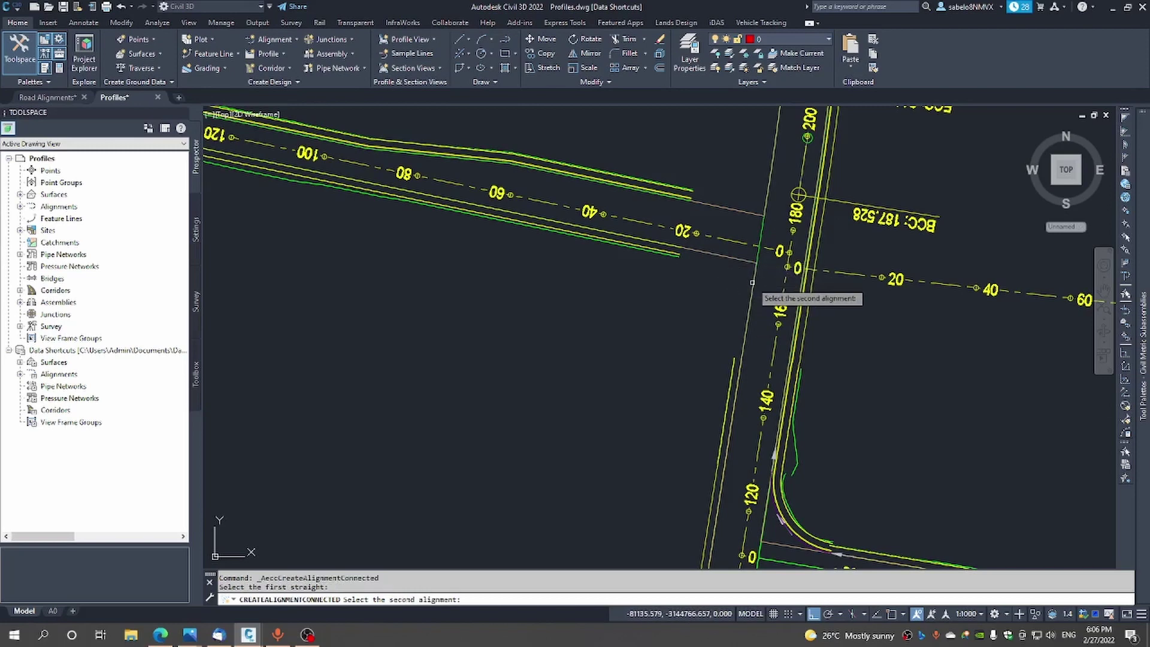
click(687, 311)
key(Return)
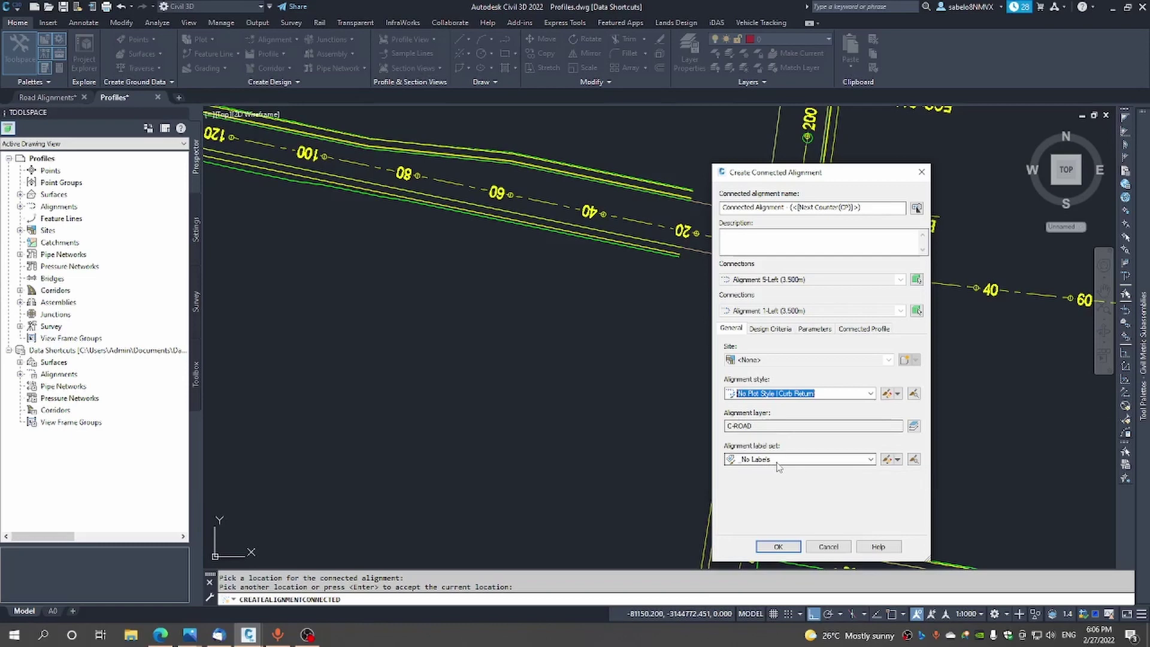
Check the radius and offset parameters, preview, and create the 15 m curb return
click(815, 329)
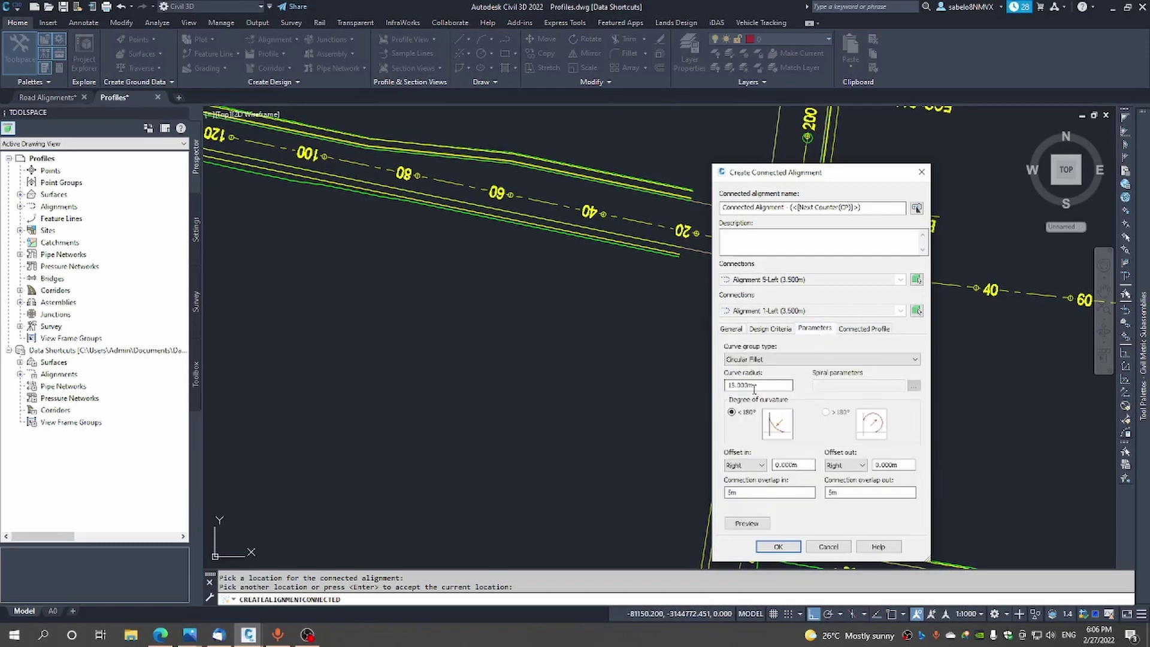
click(746, 524)
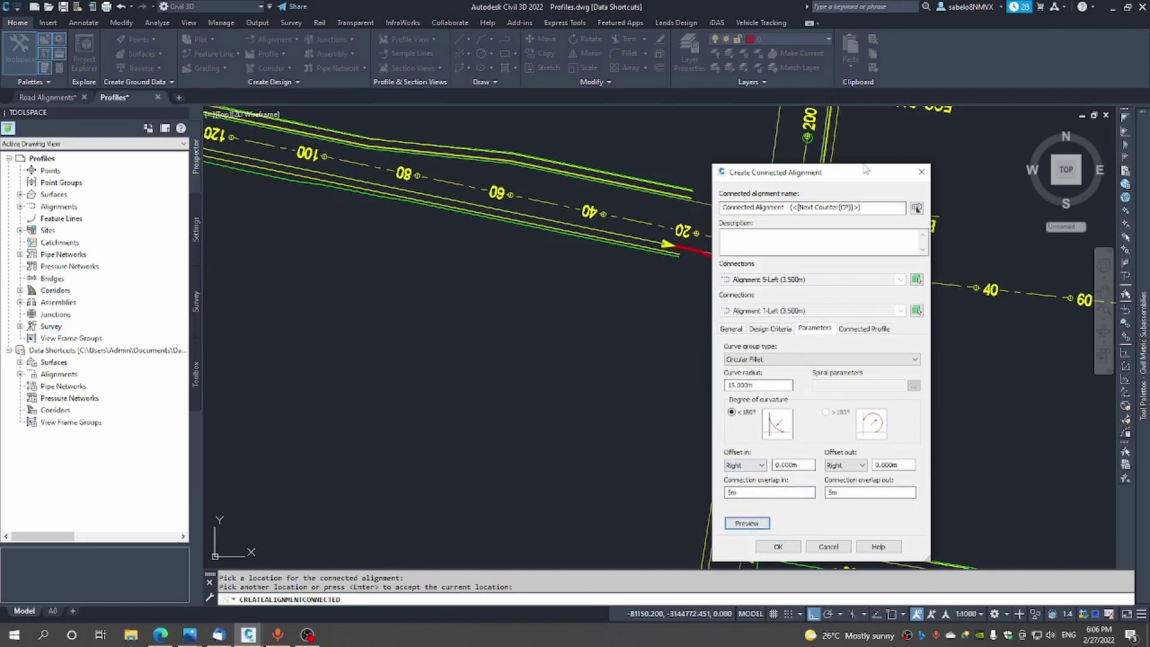
drag(864, 176, 531, 225)
click(443, 596)
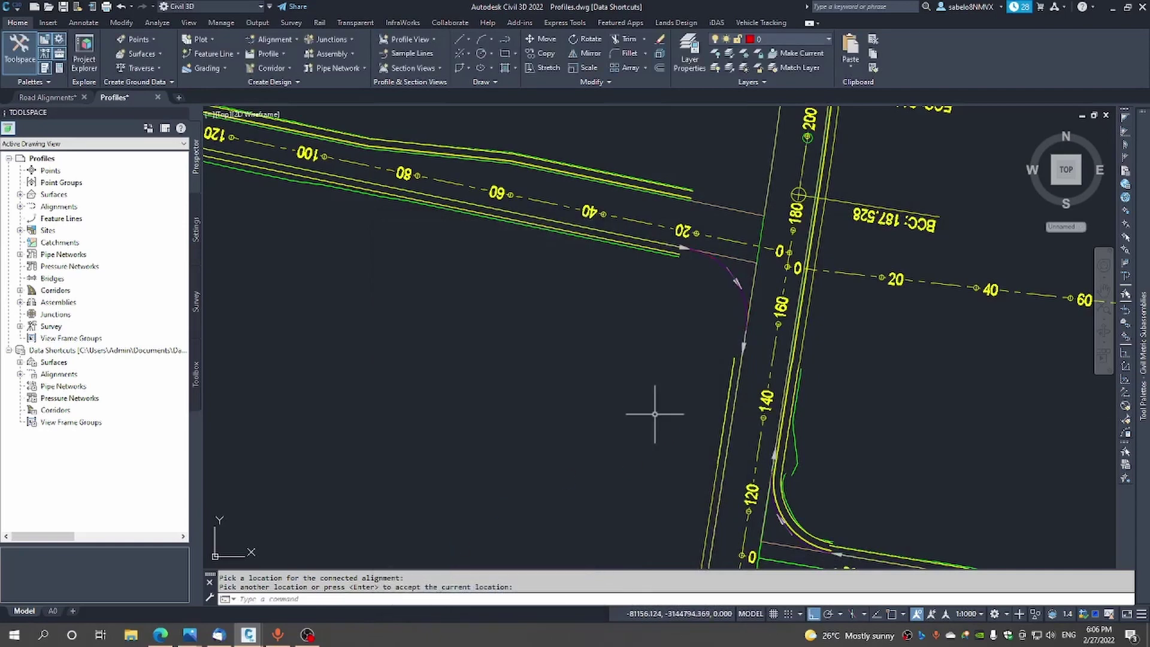
key(Return)
key(Return)
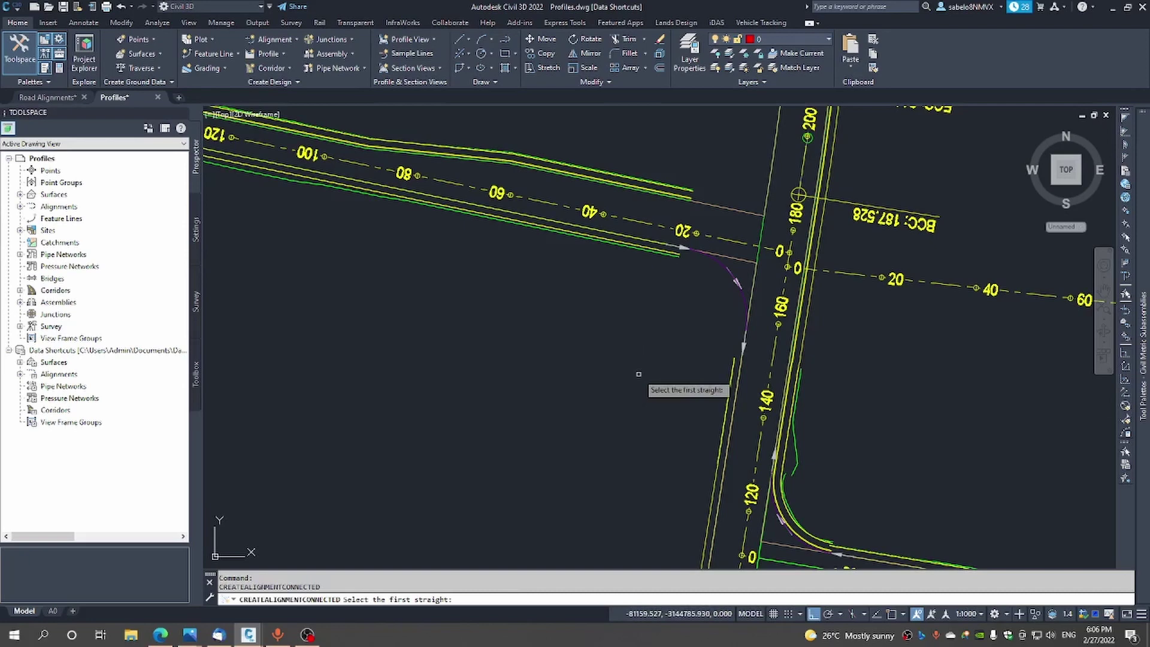
Create the second curb return joining Alignment 1-Left and Alignment 5-Right at the upper-left corner
click(770, 163)
click(735, 208)
click(737, 176)
key(Return)
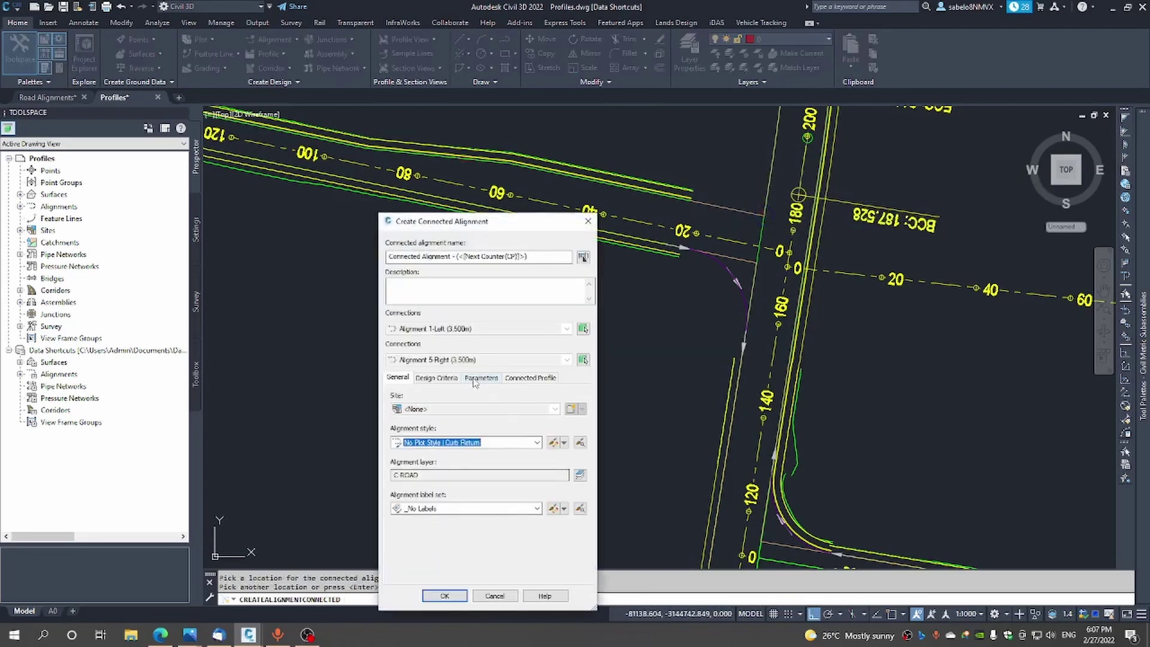
click(480, 378)
click(412, 572)
click(444, 596)
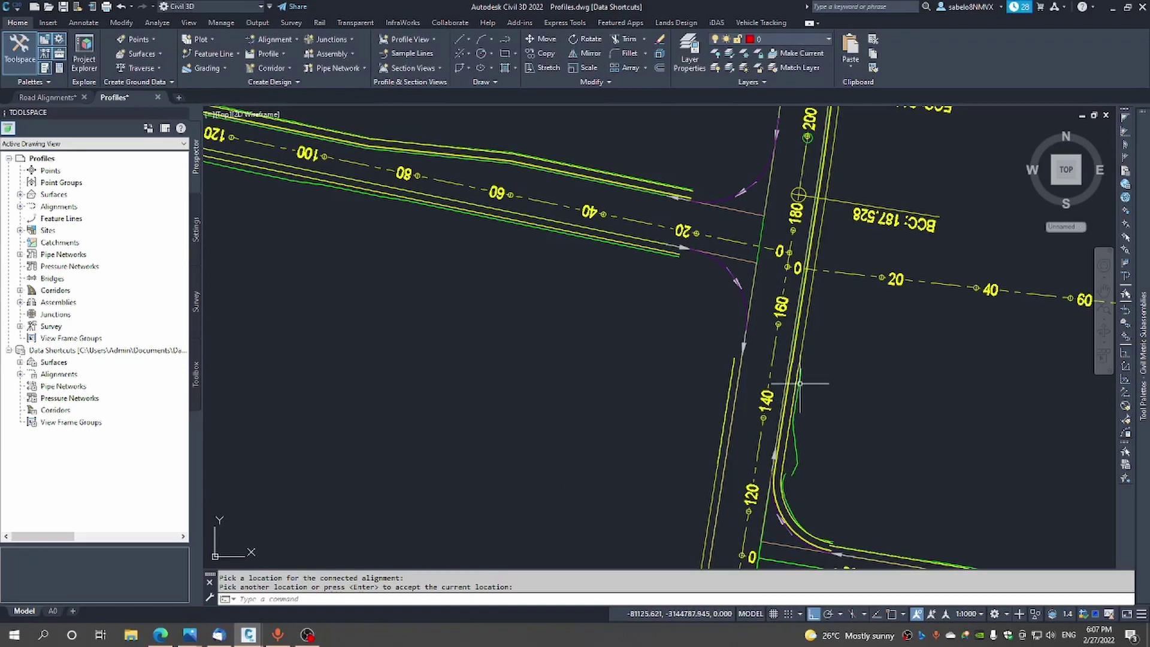
Save the drawing
scroll(855, 341, down, 2)
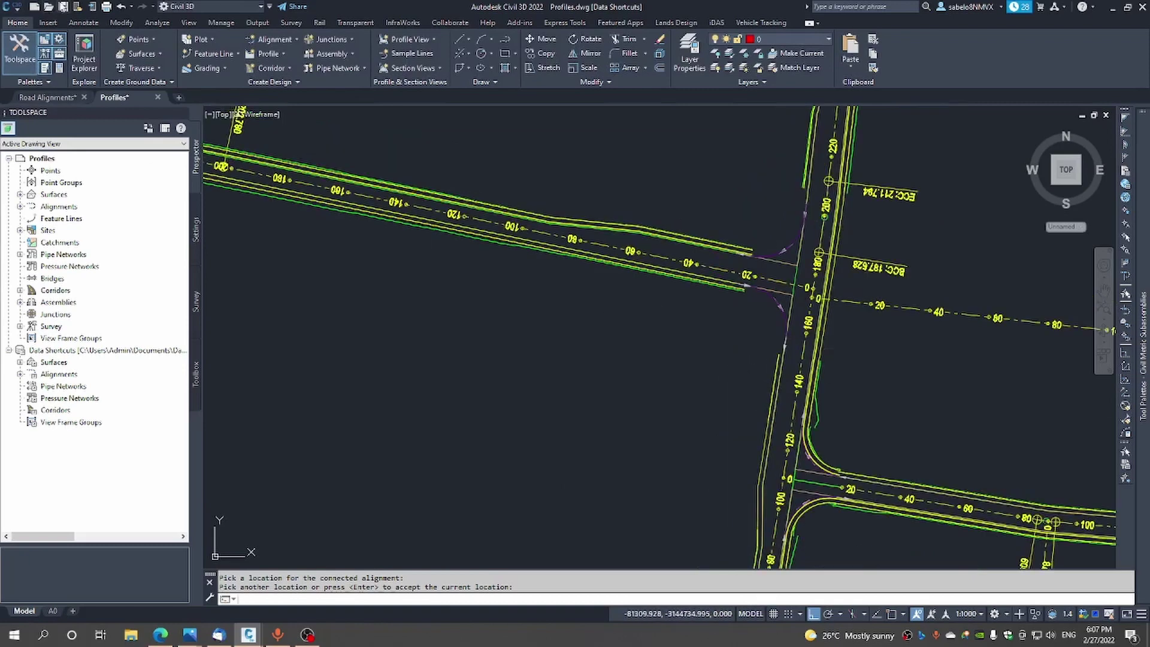
click(62, 6)
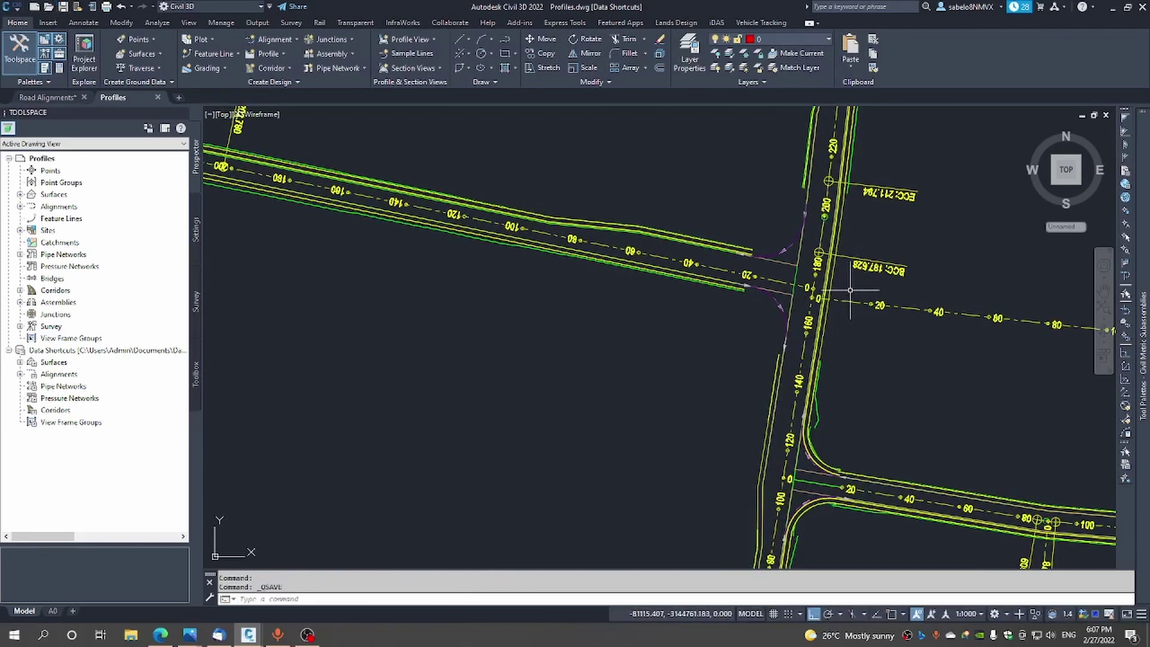
scroll(852, 286, up, 2)
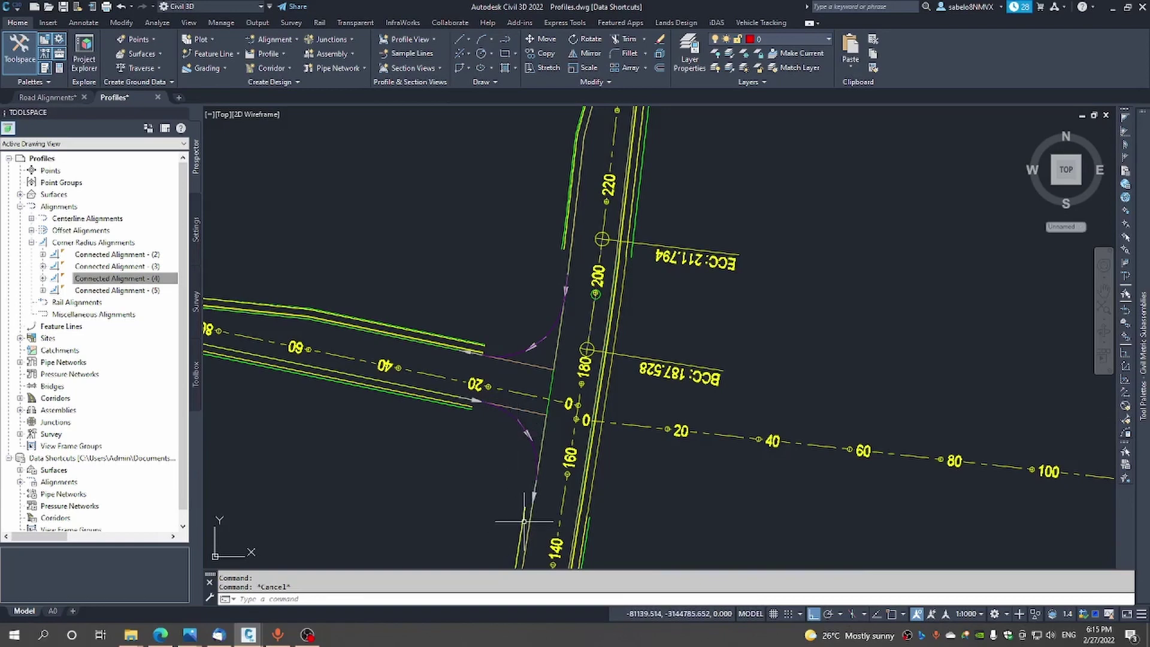
Add the lower-left curb return, Connected Alignment - (4), and its profile as a corridor baseline
click(524, 521)
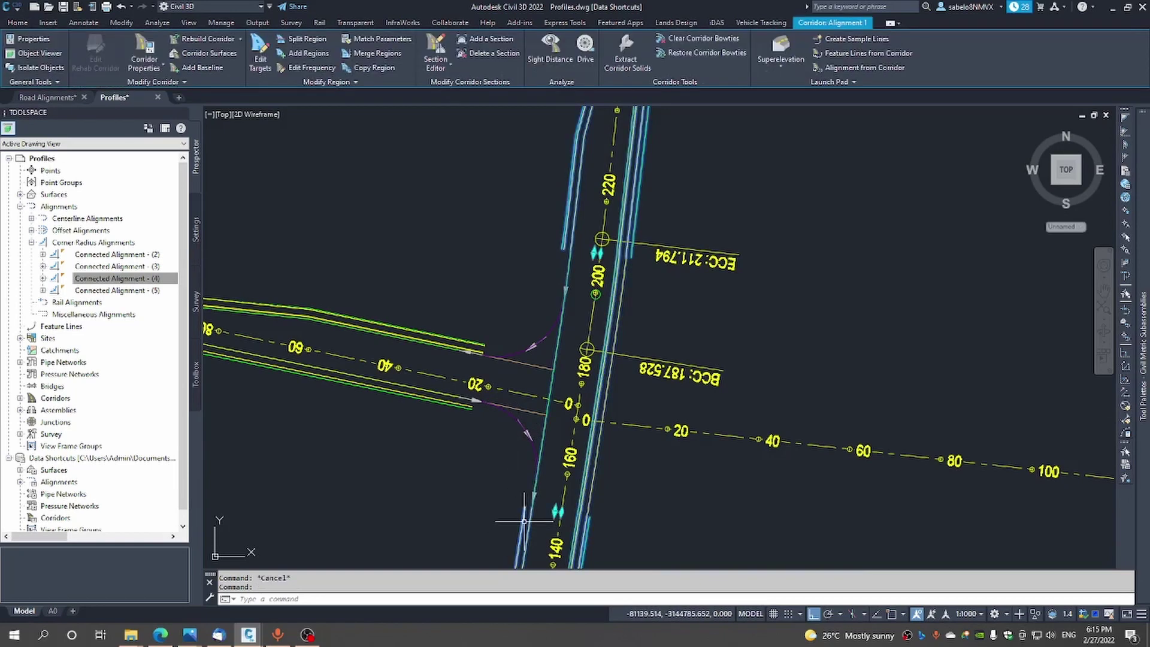
click(199, 67)
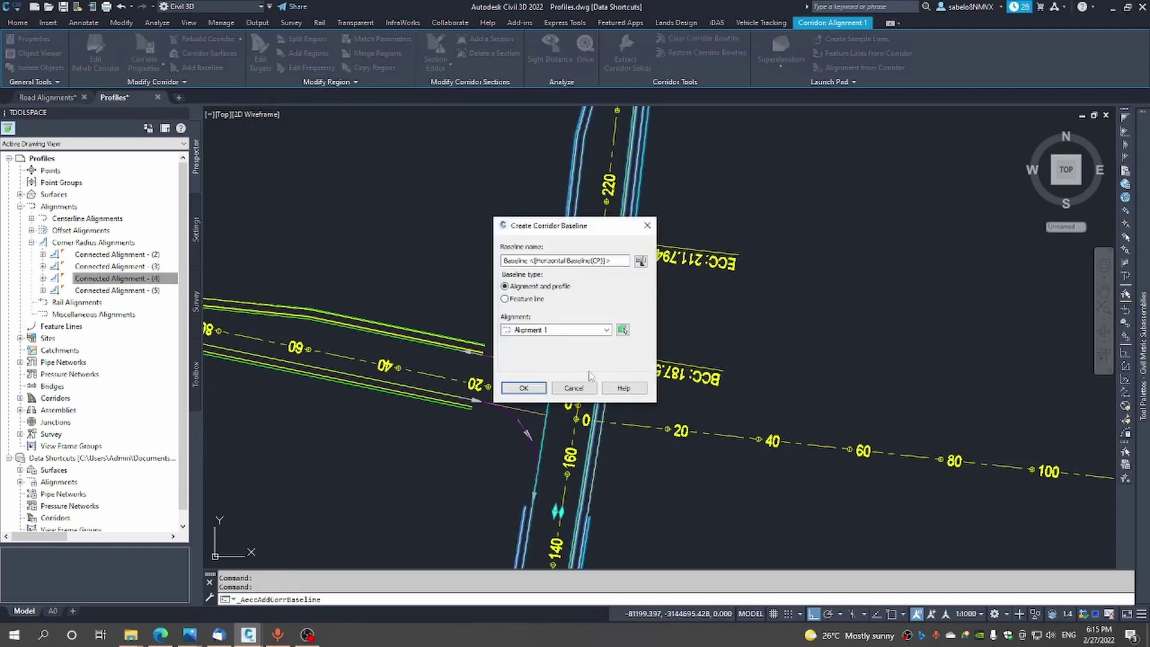
click(622, 330)
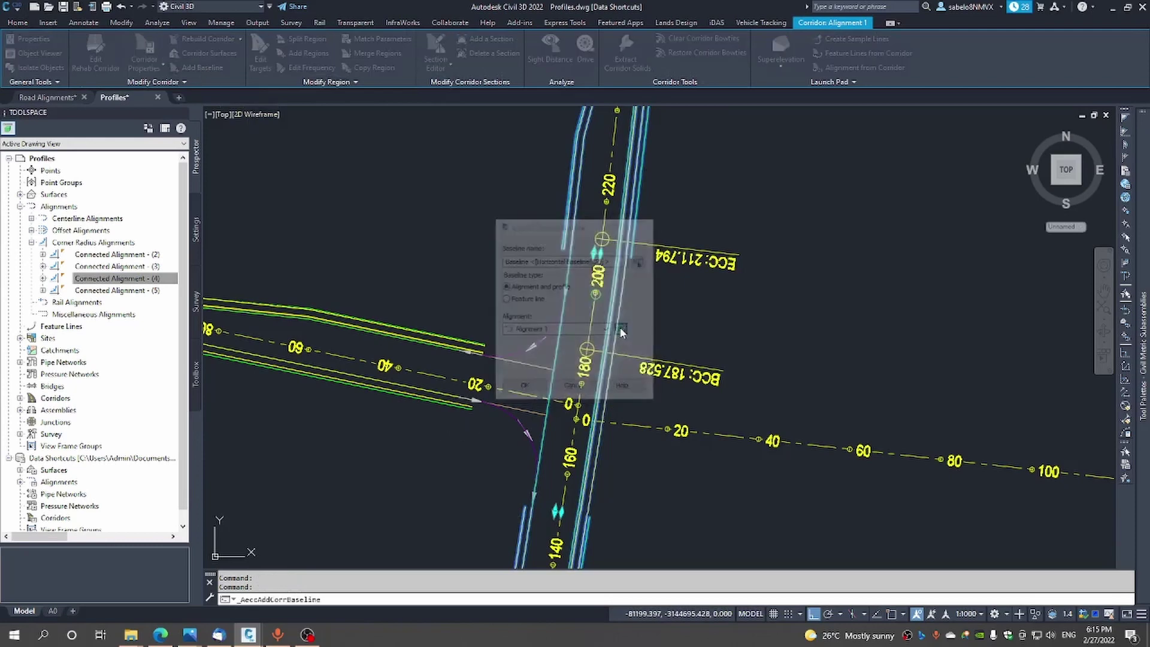
click(519, 422)
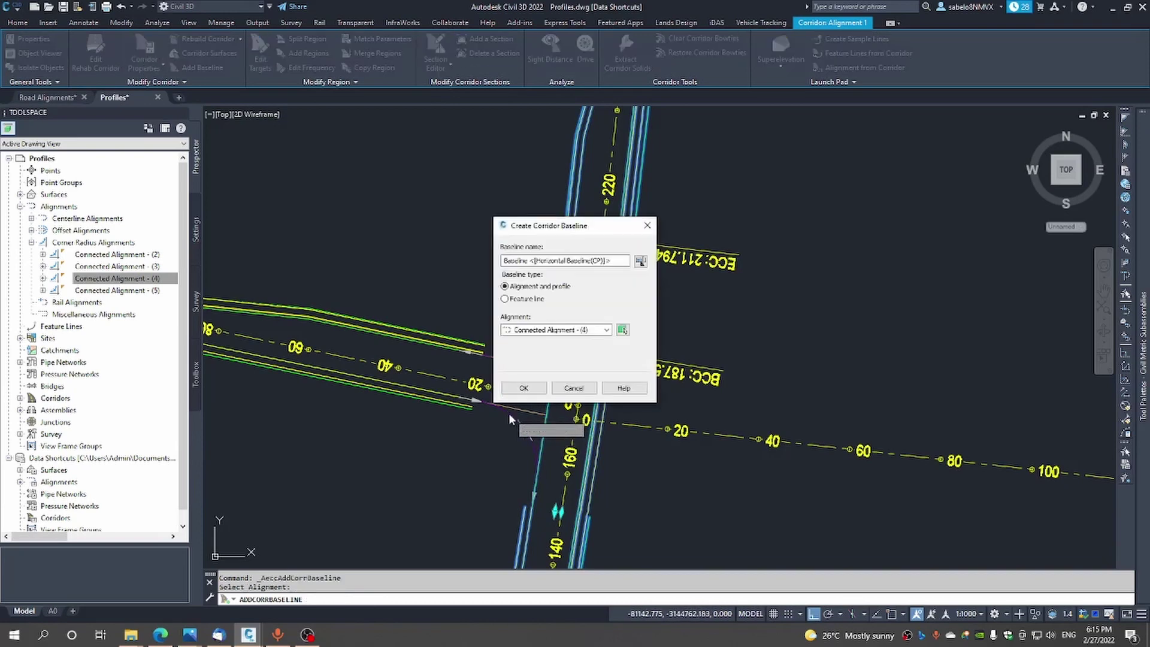
click(523, 388)
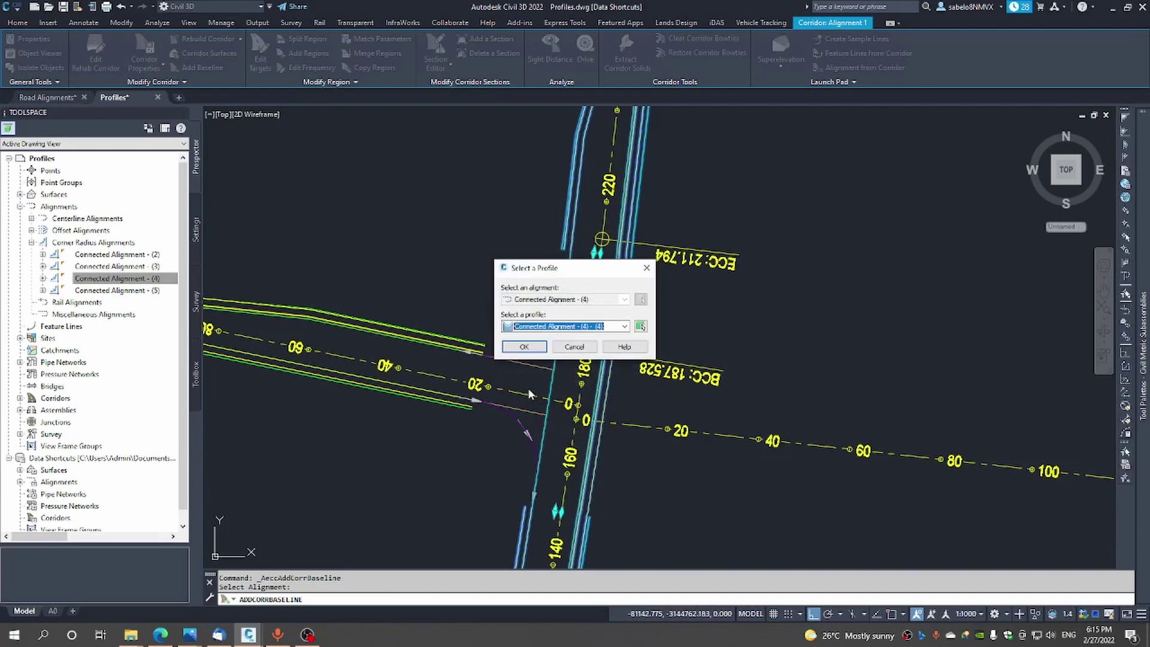
click(519, 345)
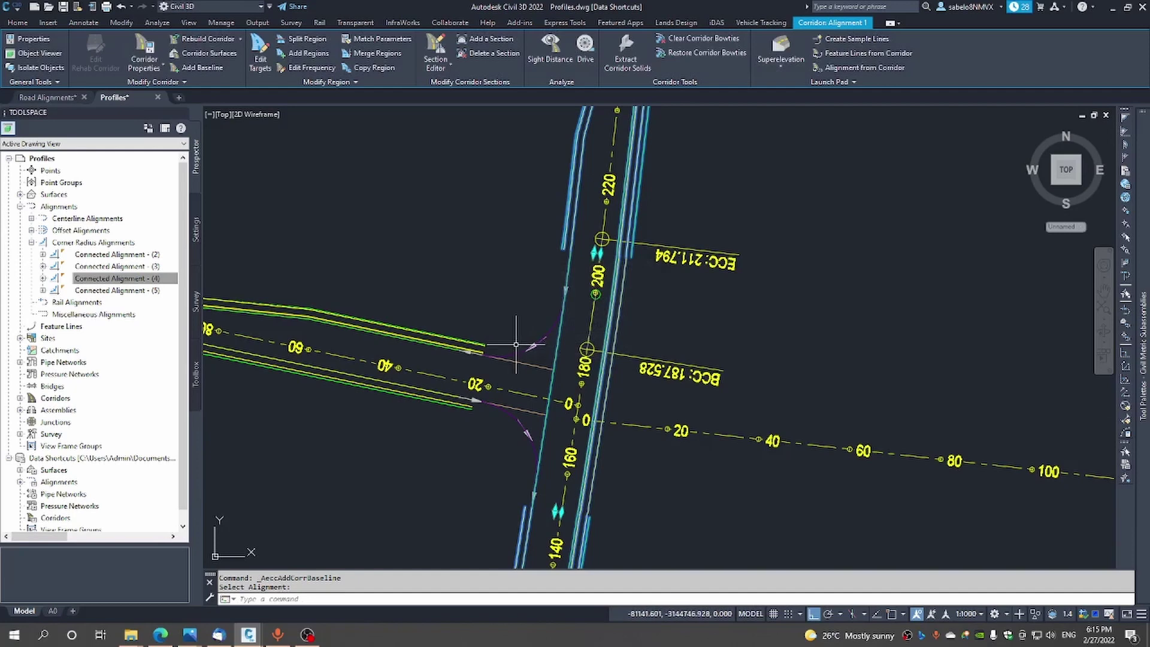
Start adding a region on the Connected Alignment - (4) baseline, starting at chainage 4.974
right_click(550, 472)
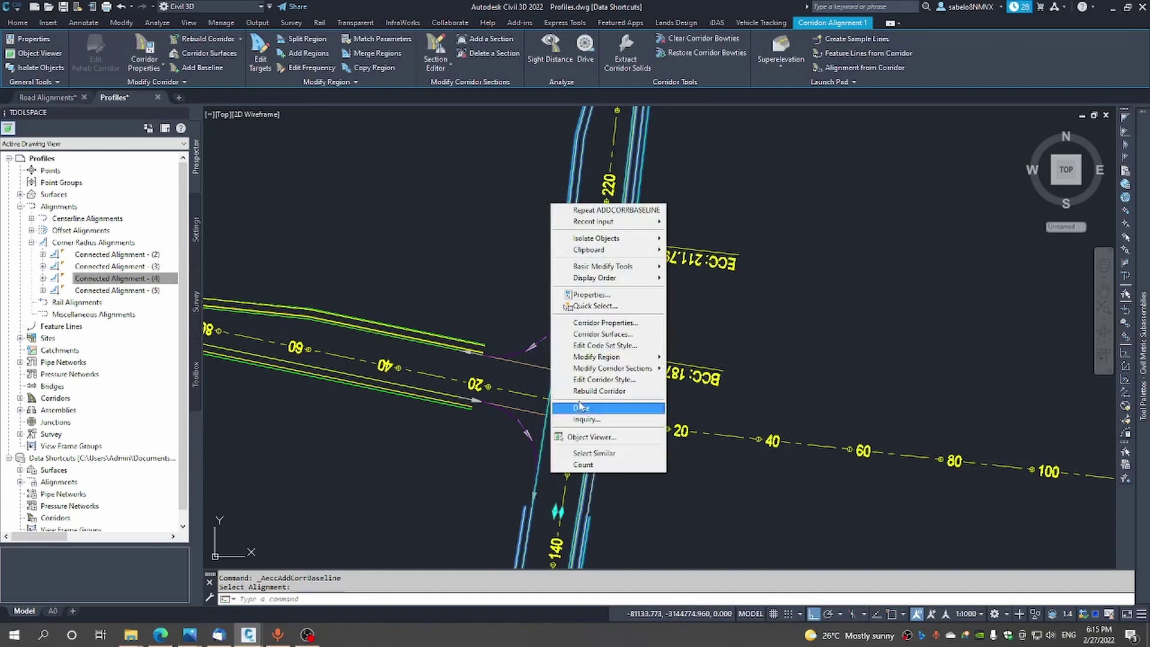
mouse_move(597, 357)
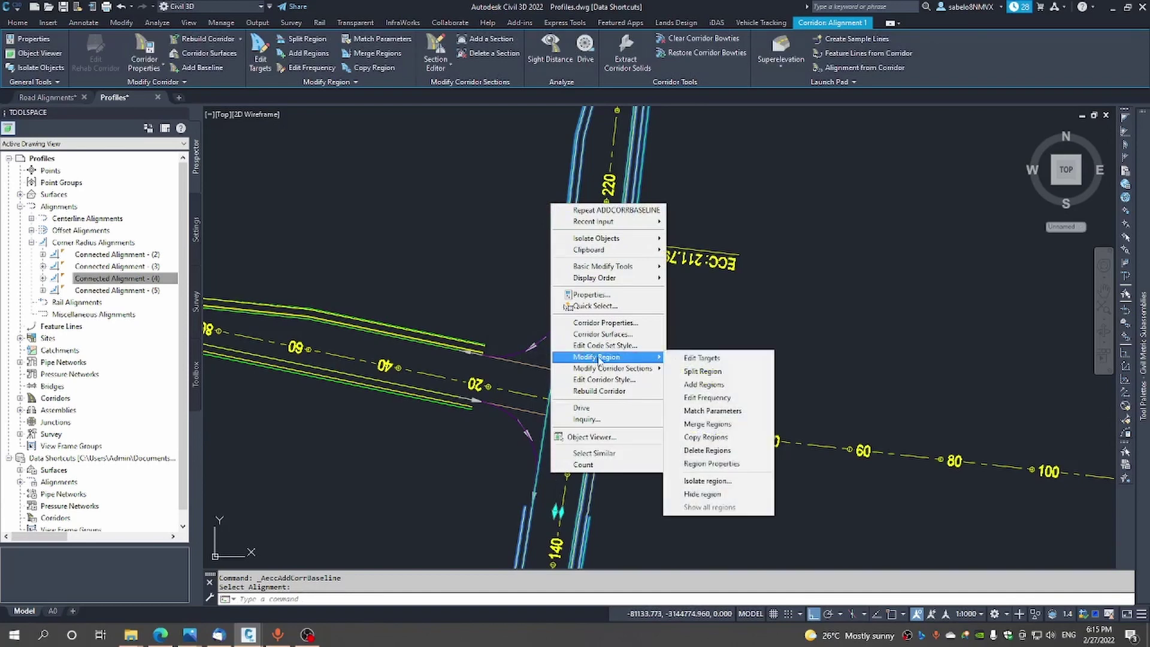
click(704, 384)
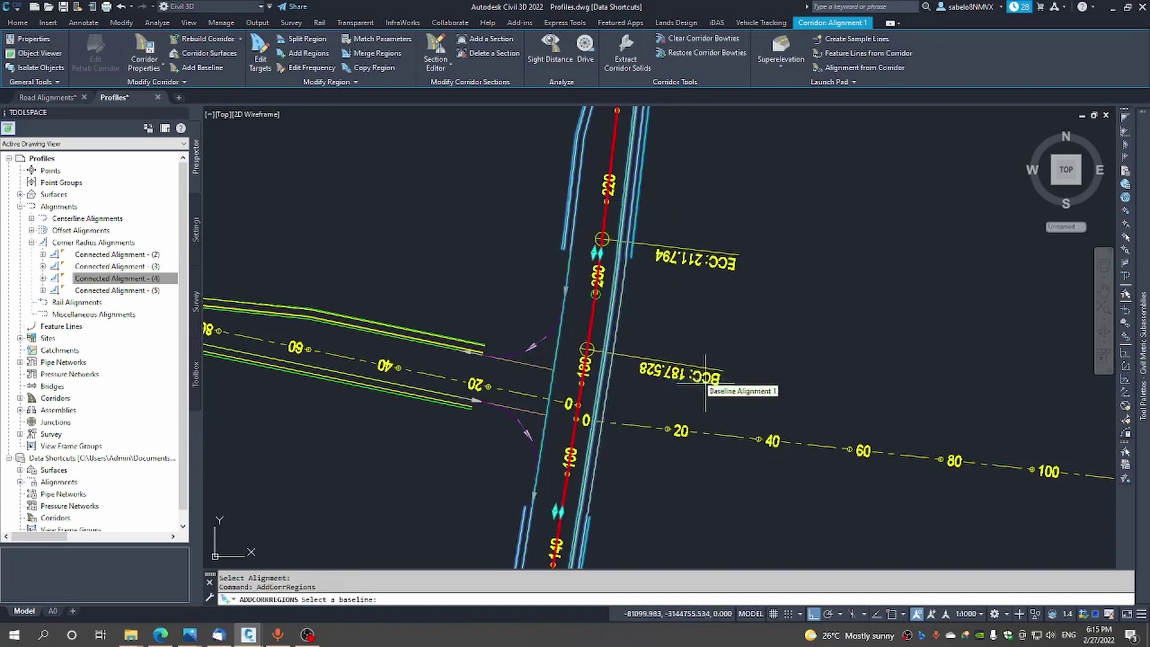
click(509, 431)
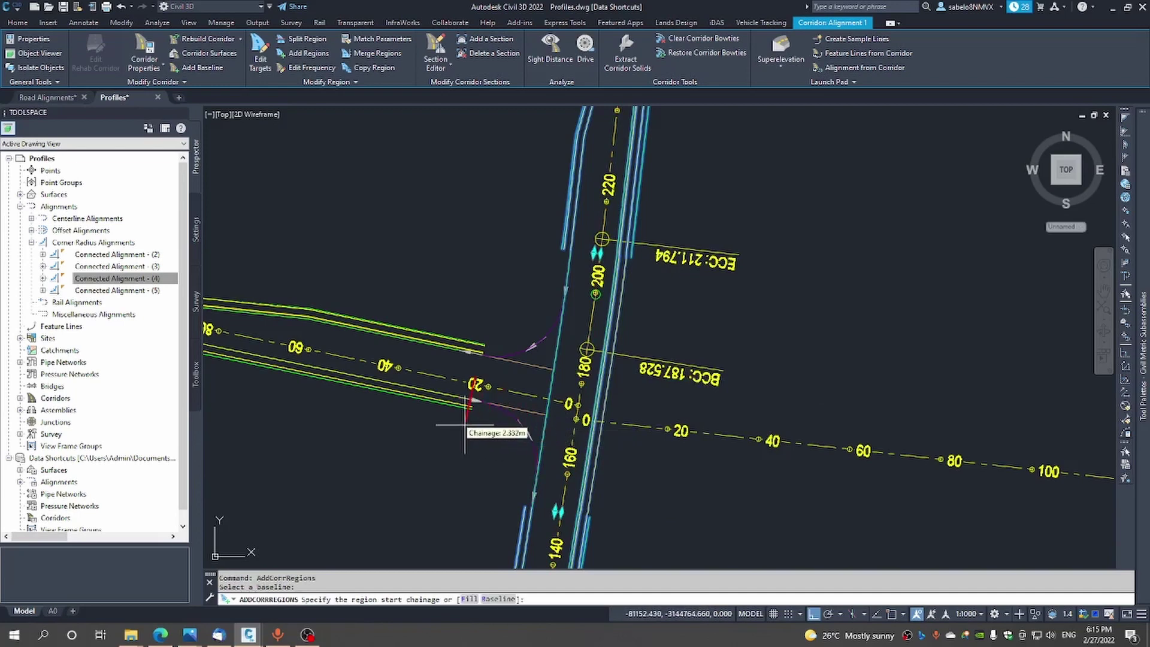
scroll(466, 426, up, 5)
scroll(515, 439, up, 5)
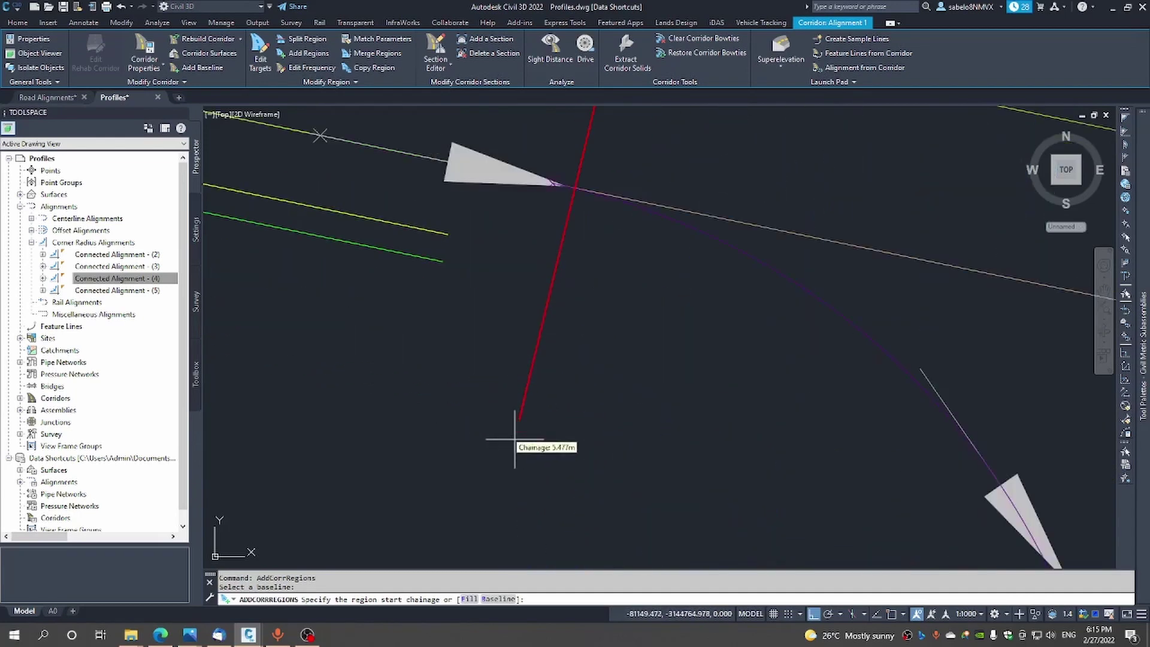
scroll(520, 436, down, 1)
scroll(515, 437, up, 1)
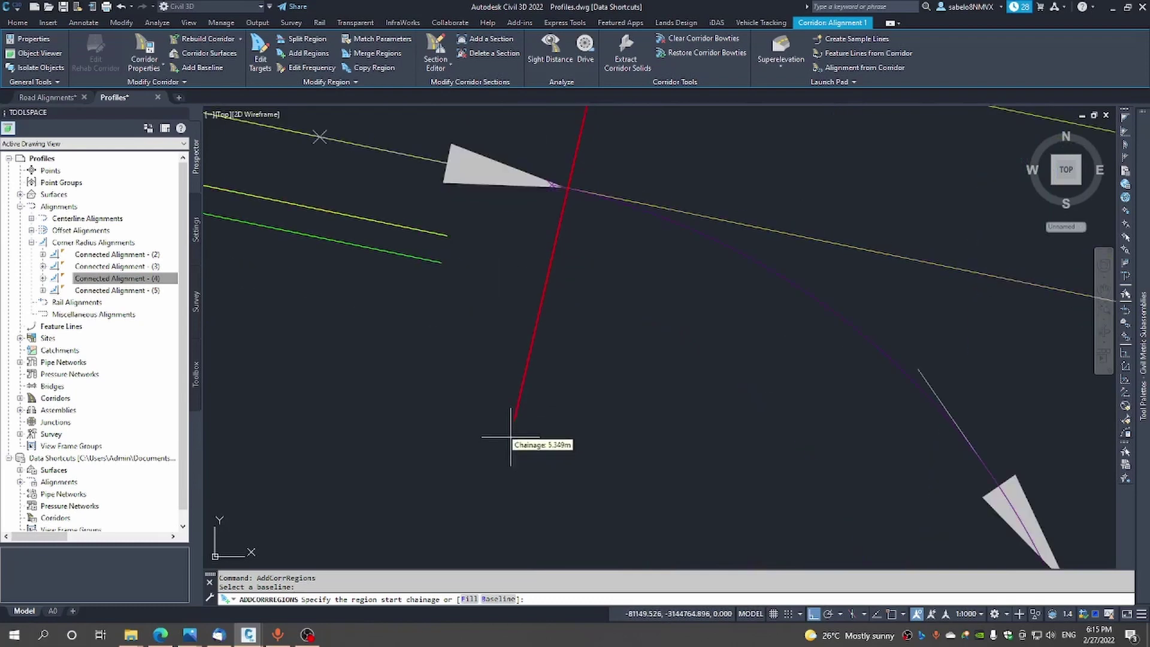
click(494, 433)
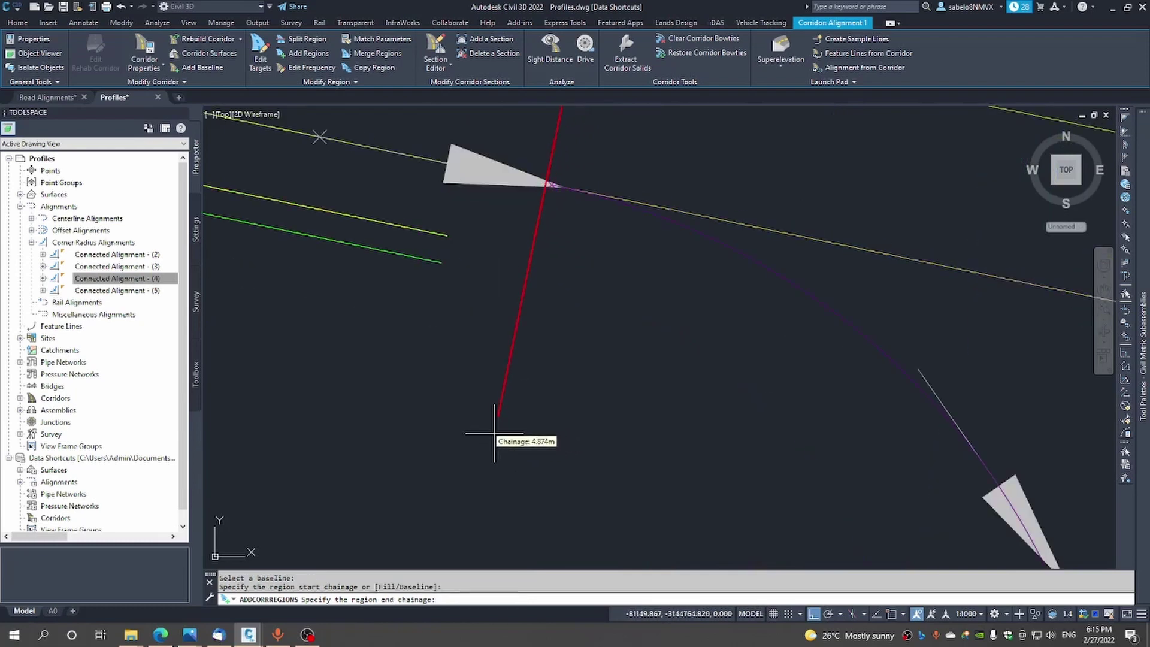
End the region at chainage 28.027 and build it with Assembly 3
scroll(537, 449, down, 3)
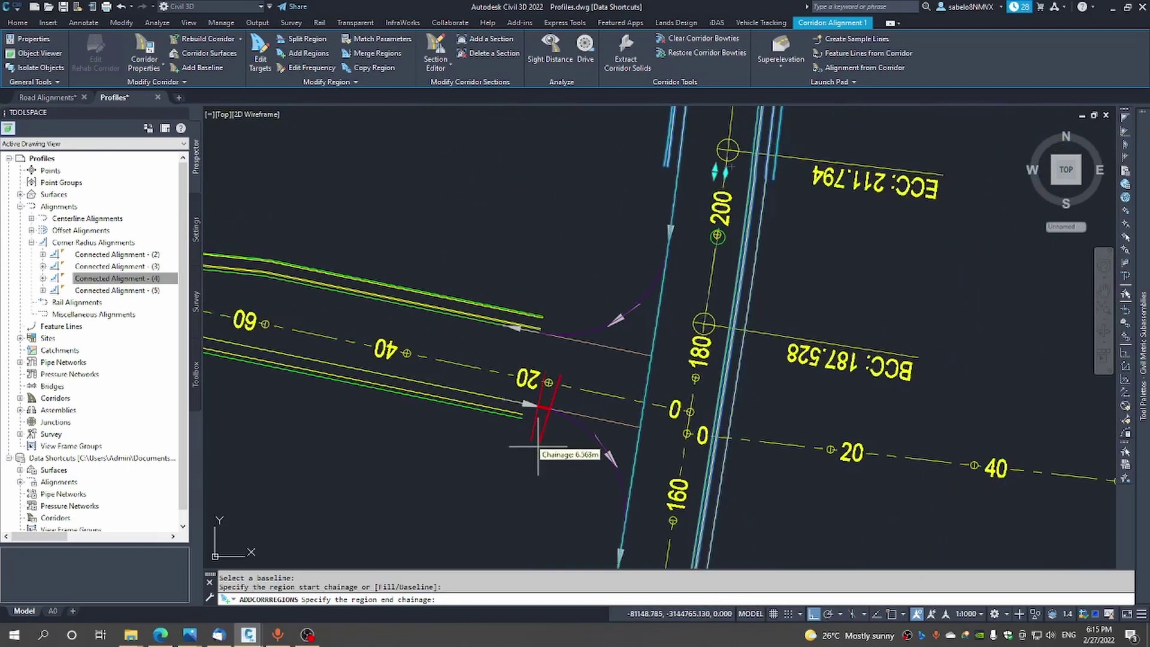
scroll(538, 455, down, 2)
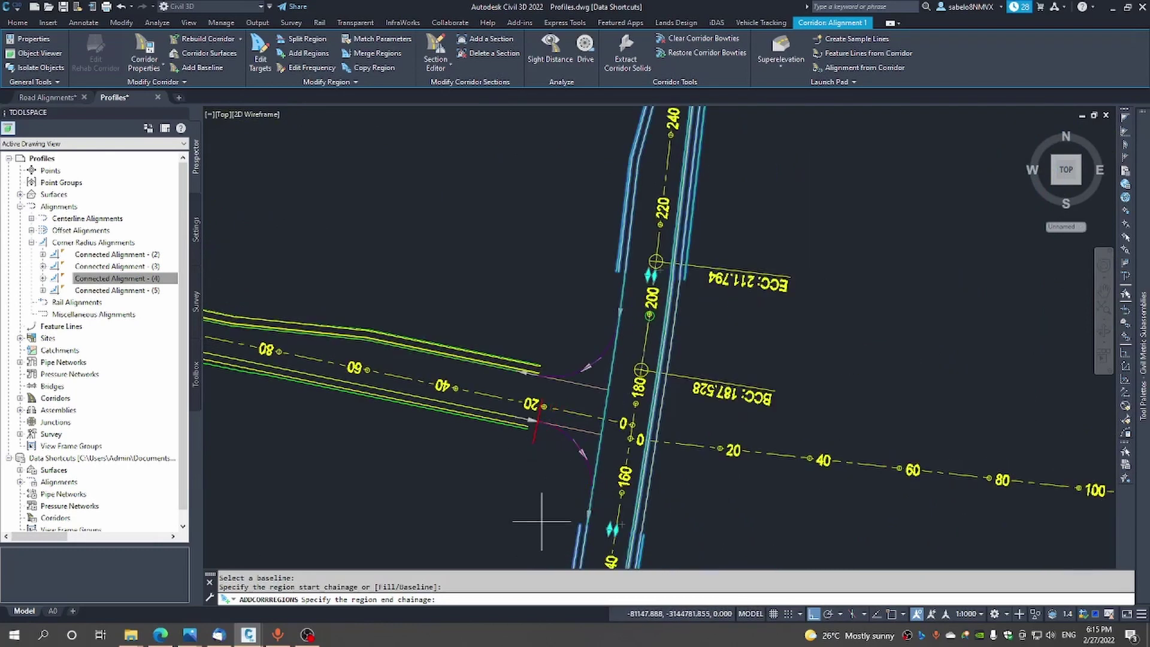
scroll(543, 506, up, 5)
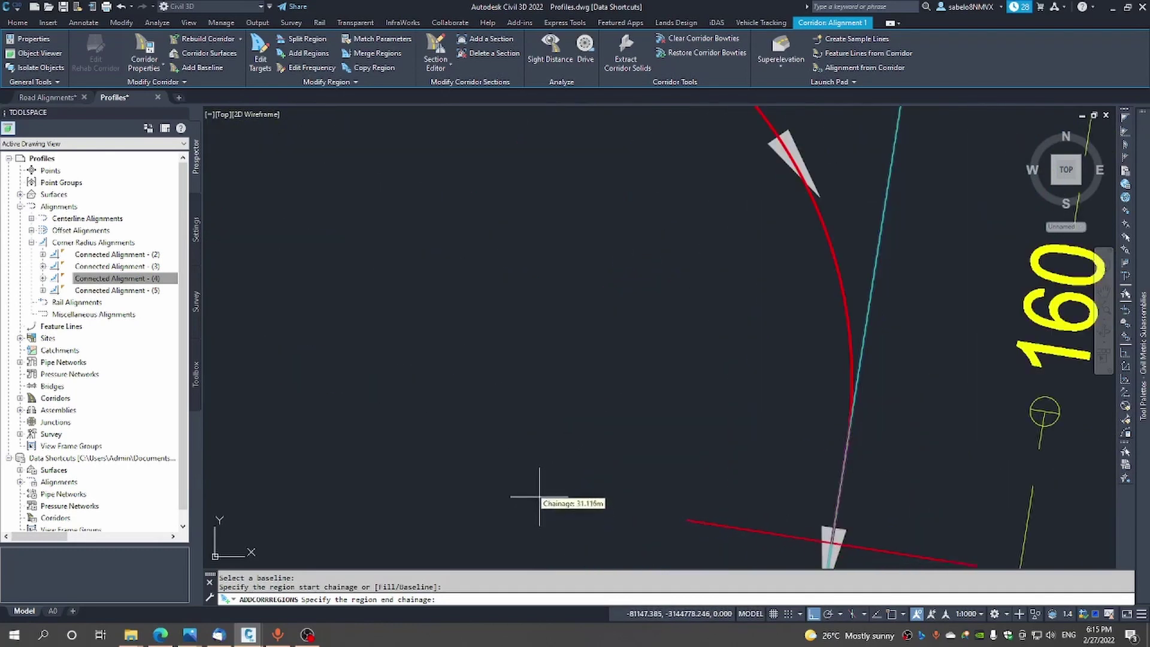
click(547, 399)
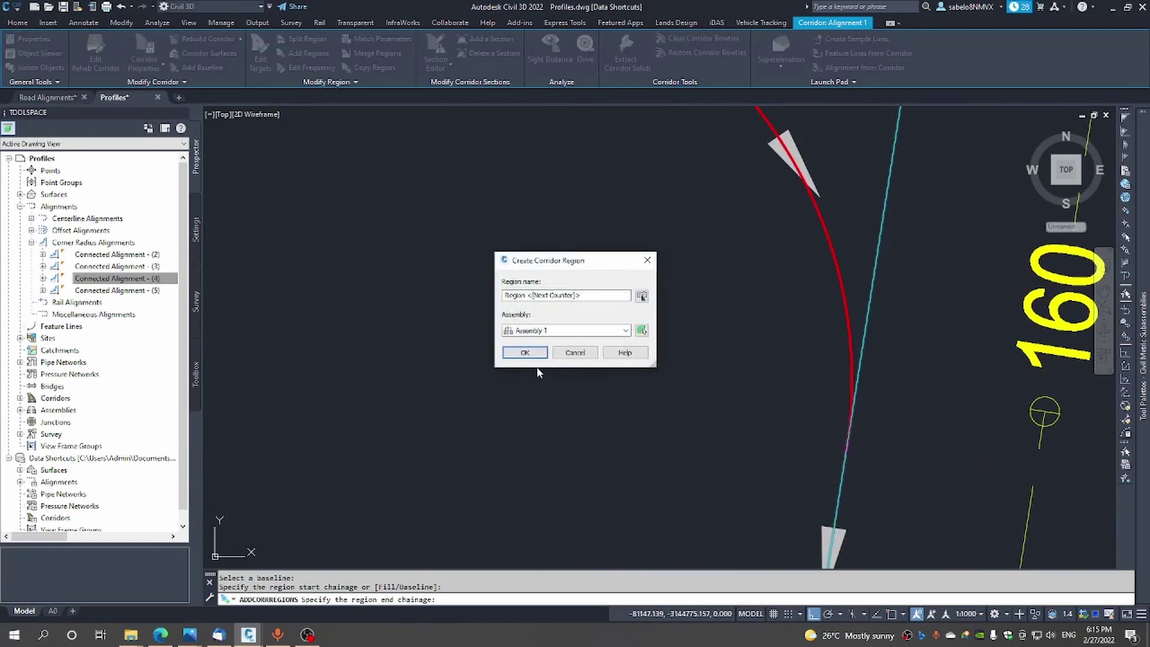
click(625, 330)
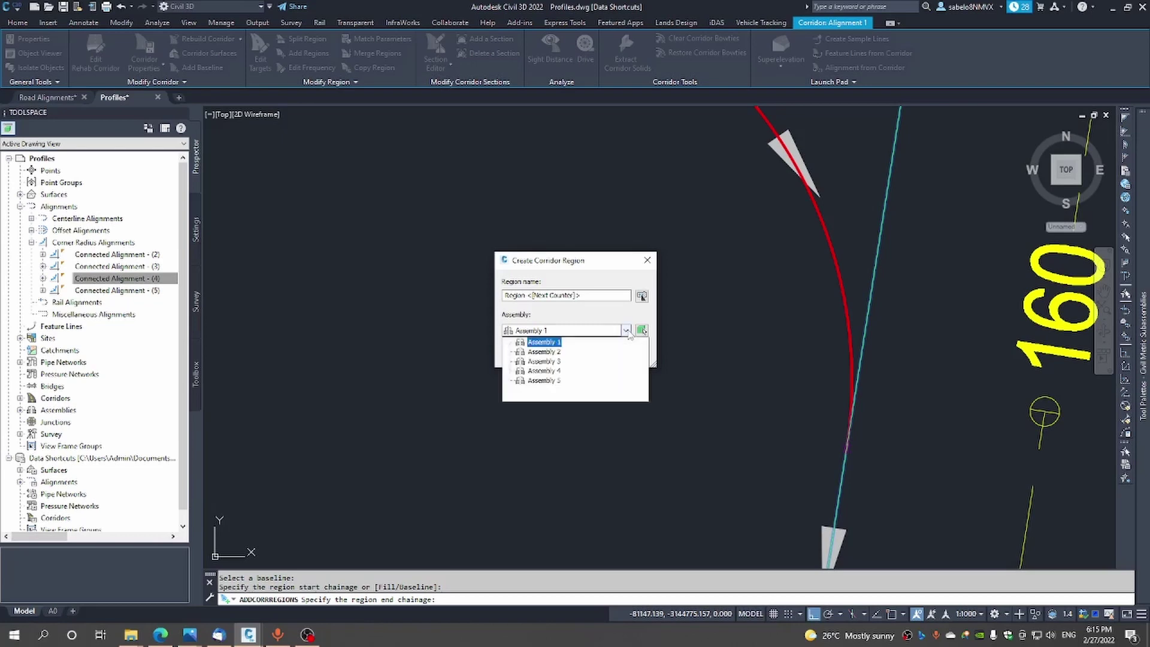
click(543, 361)
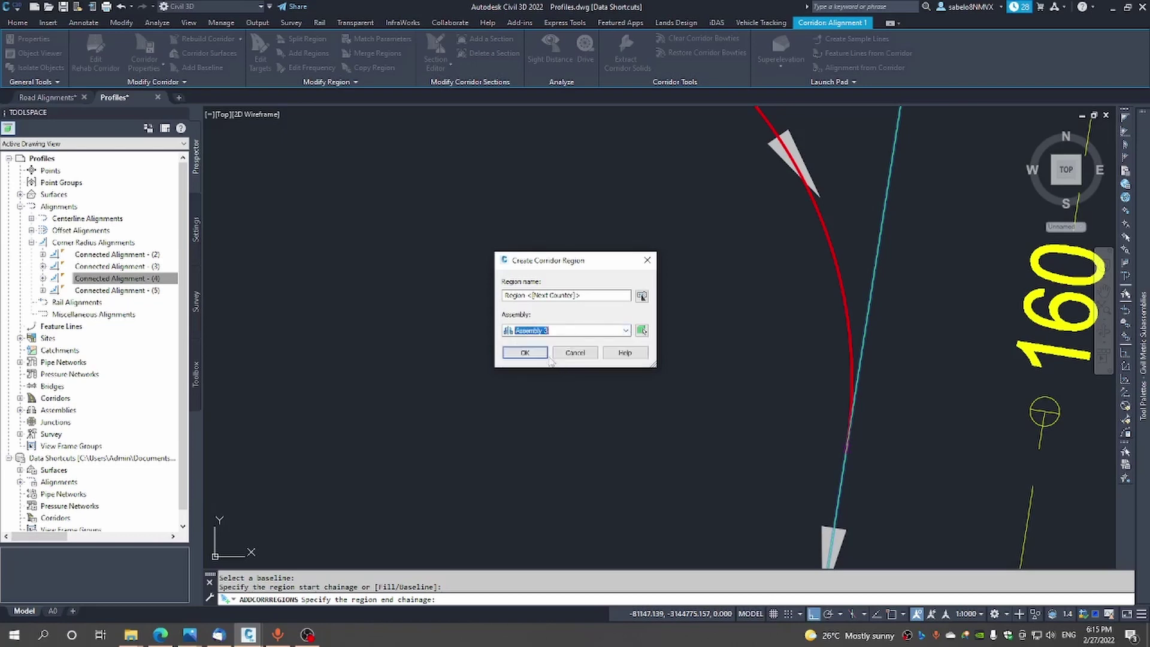
click(534, 355)
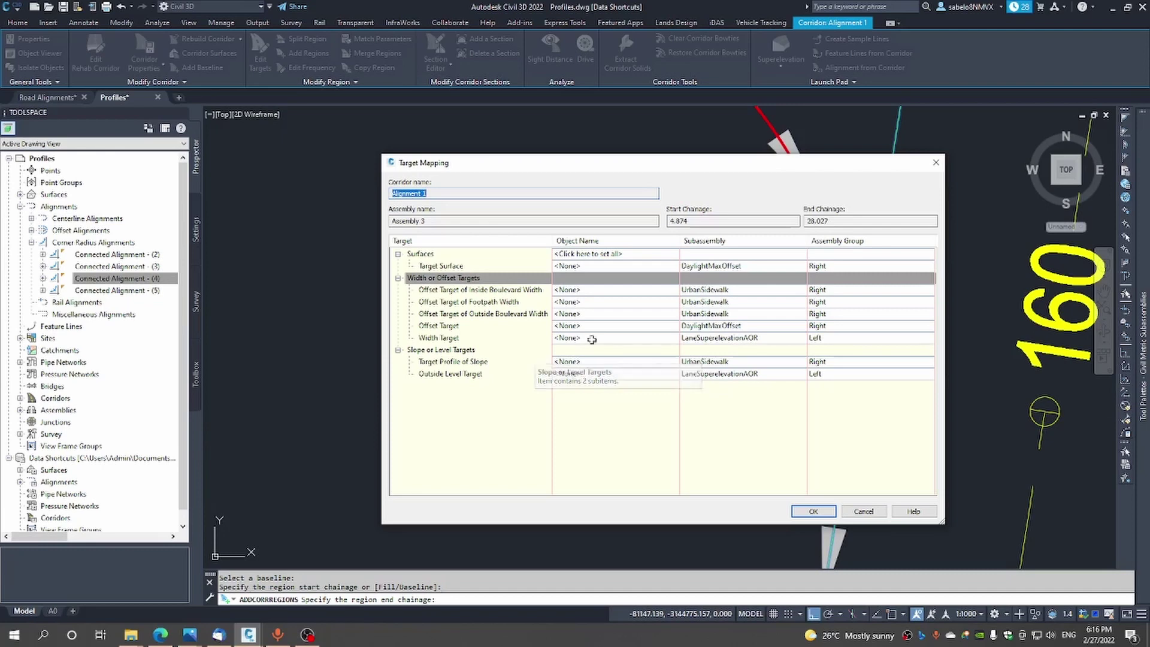
Set the region's target surface to Ngl Topo
click(564, 265)
click(564, 266)
click(479, 279)
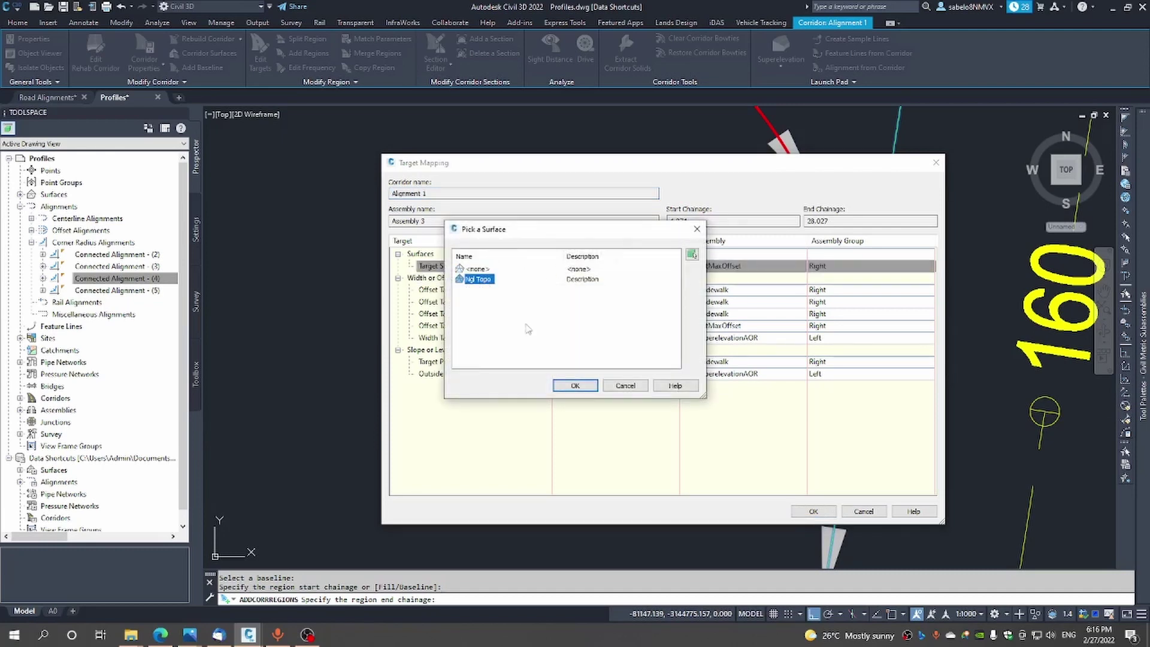
click(575, 386)
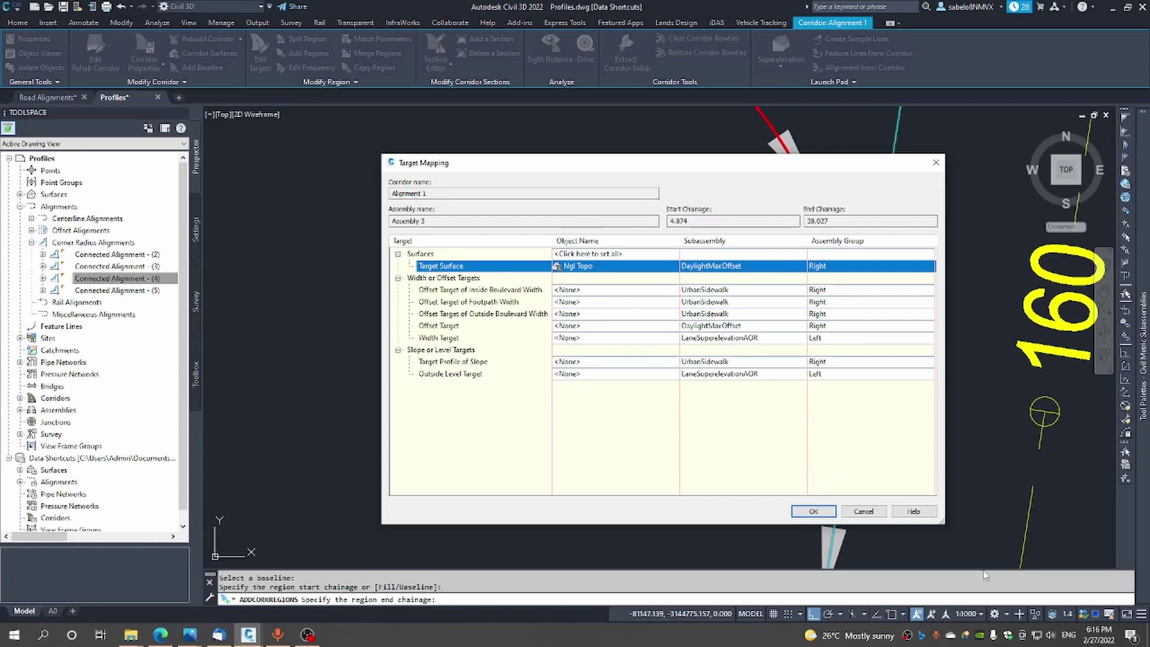
Add Alignment 1-Left (3.500m) and Alignment 5 as width targets
click(566, 337)
click(576, 347)
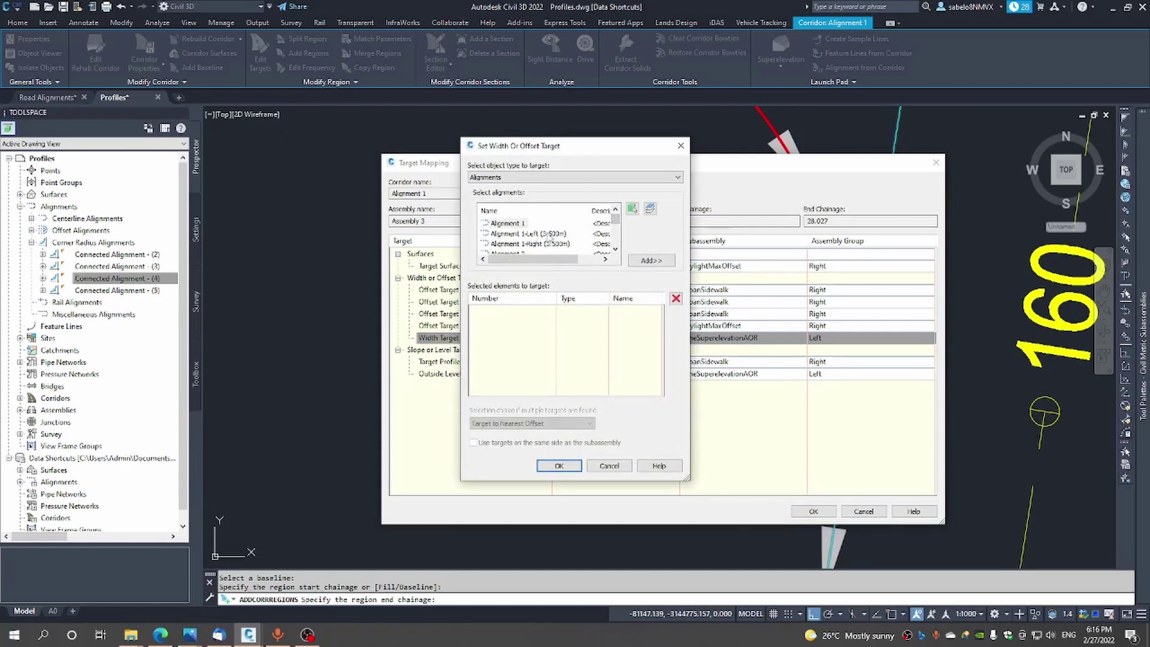
click(548, 235)
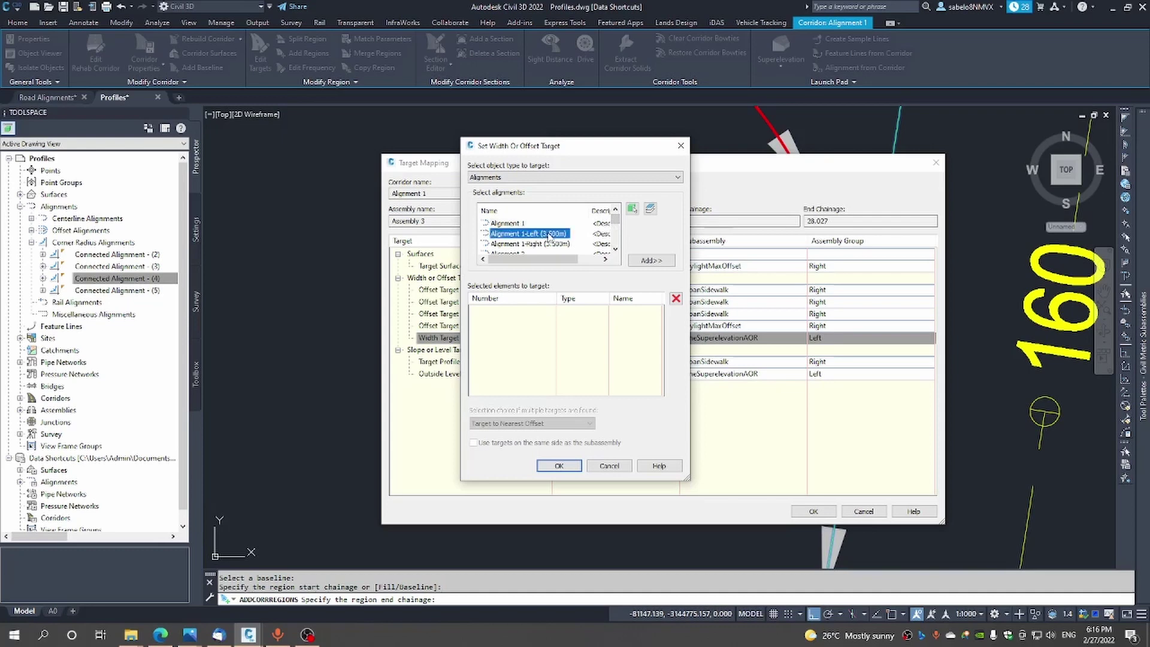
click(651, 260)
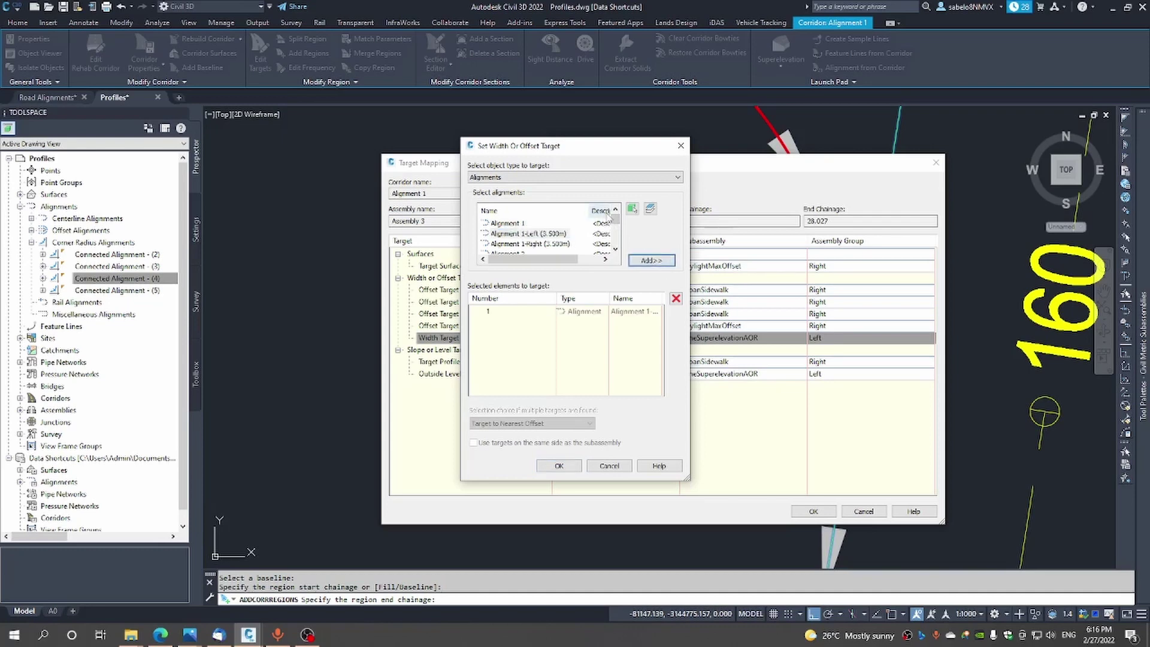
drag(614, 220, 619, 236)
click(506, 224)
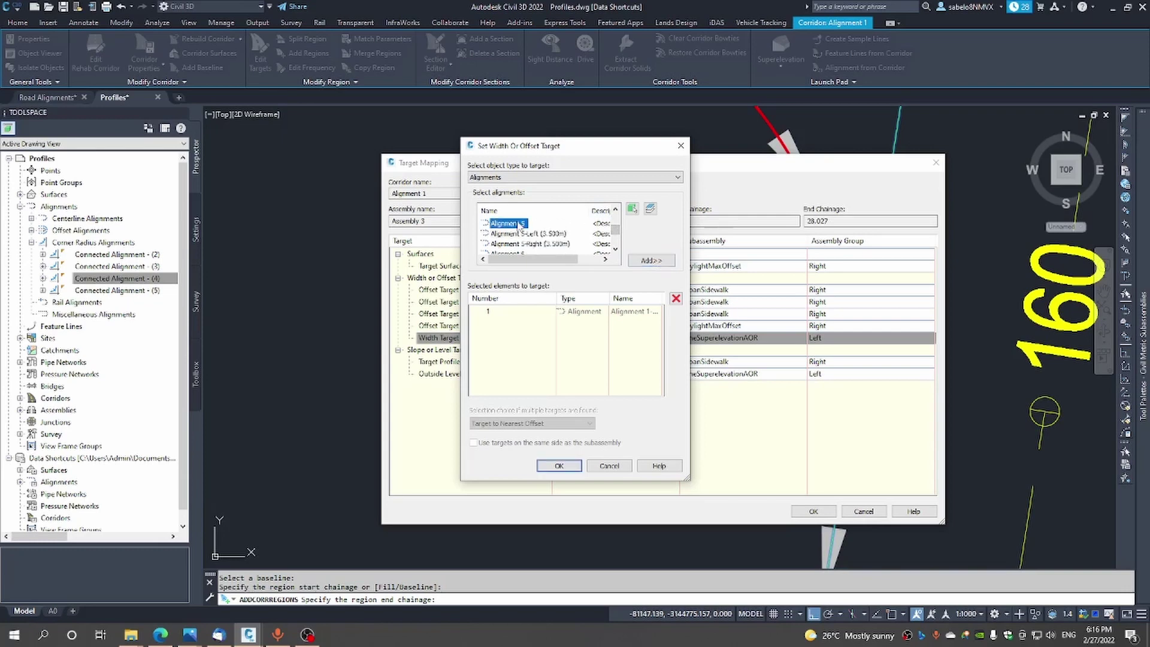
click(645, 262)
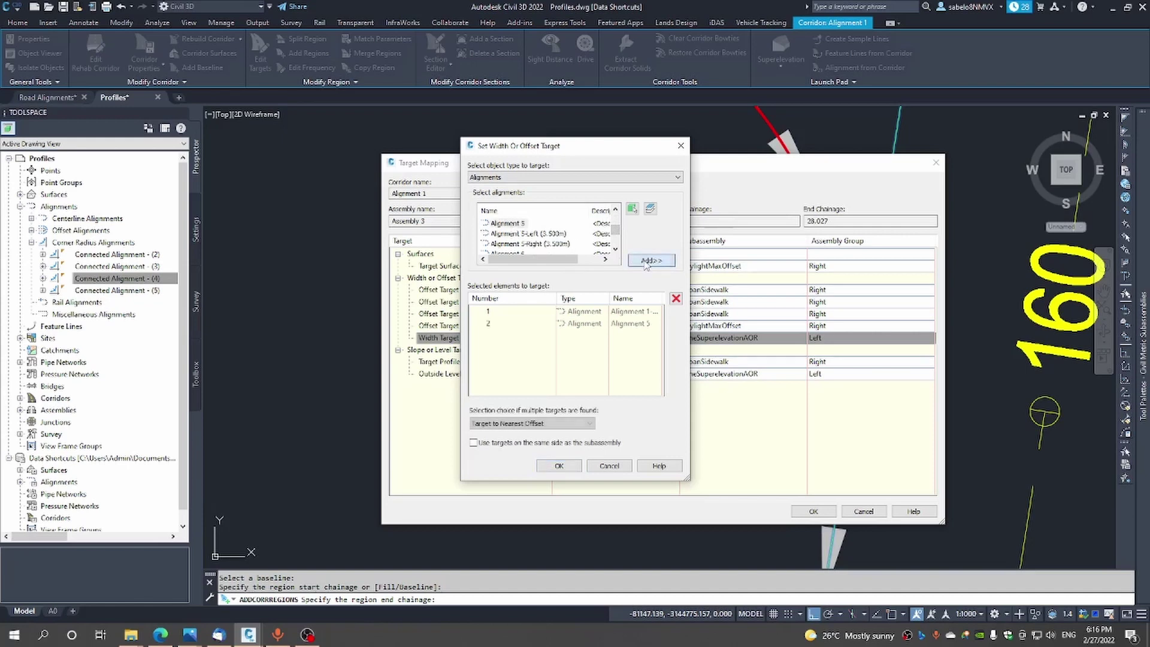
click(573, 465)
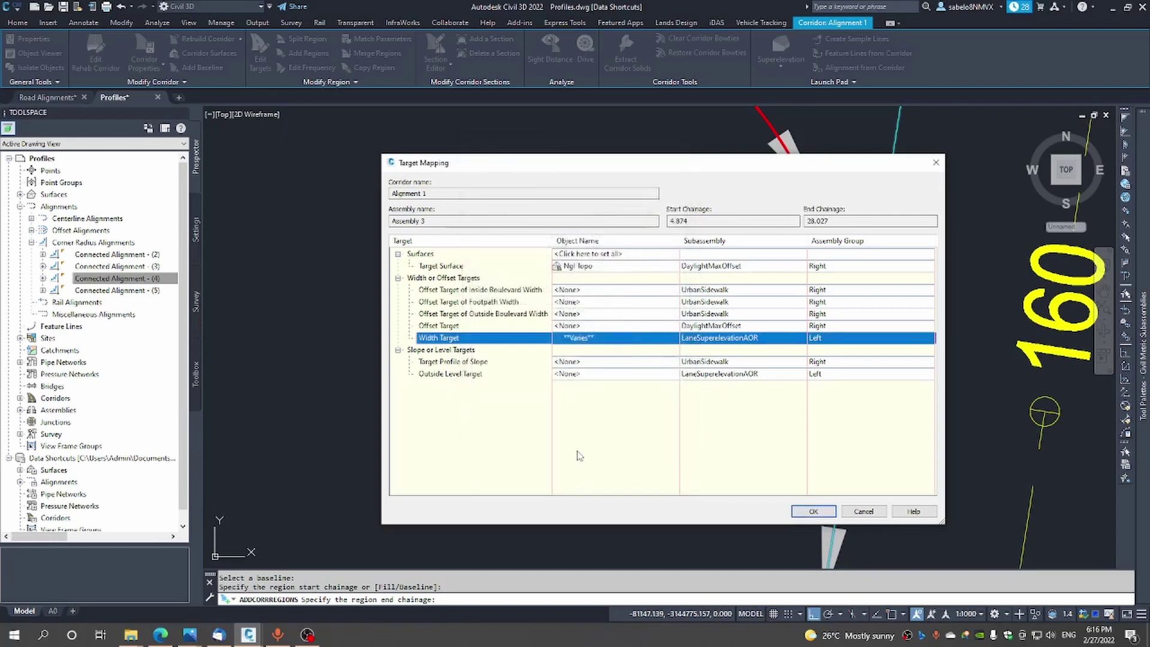
Add the Alignment 1-Left (3.500m) profile and the VA Alignment 5 profile as outside level targets
click(571, 375)
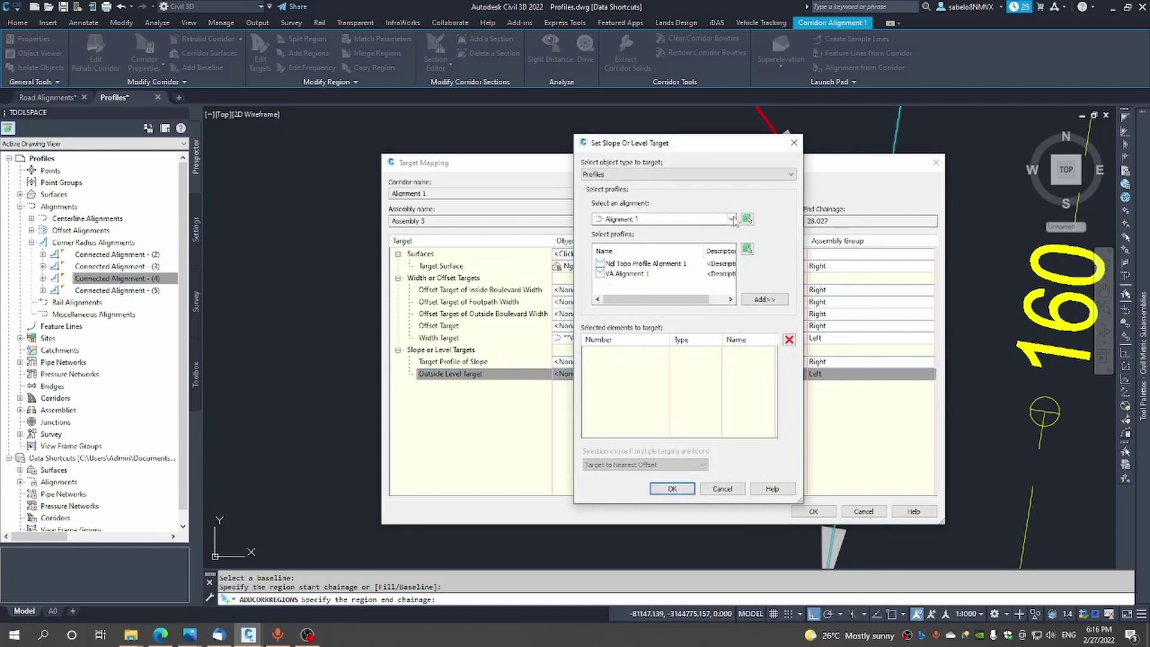
click(731, 220)
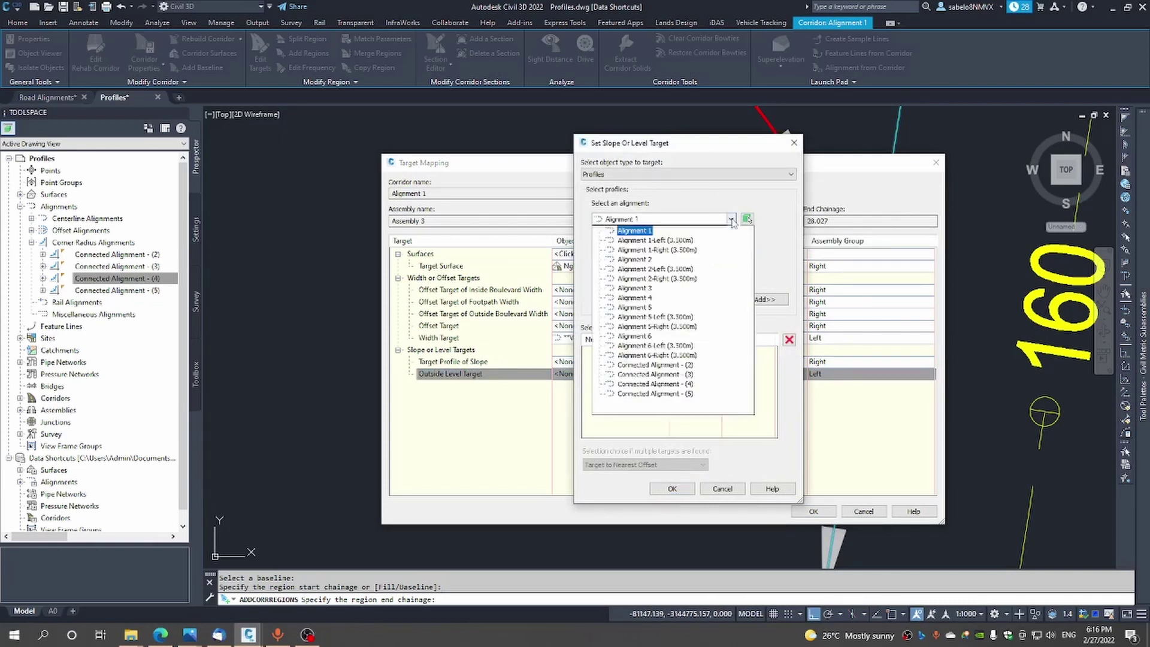
click(686, 241)
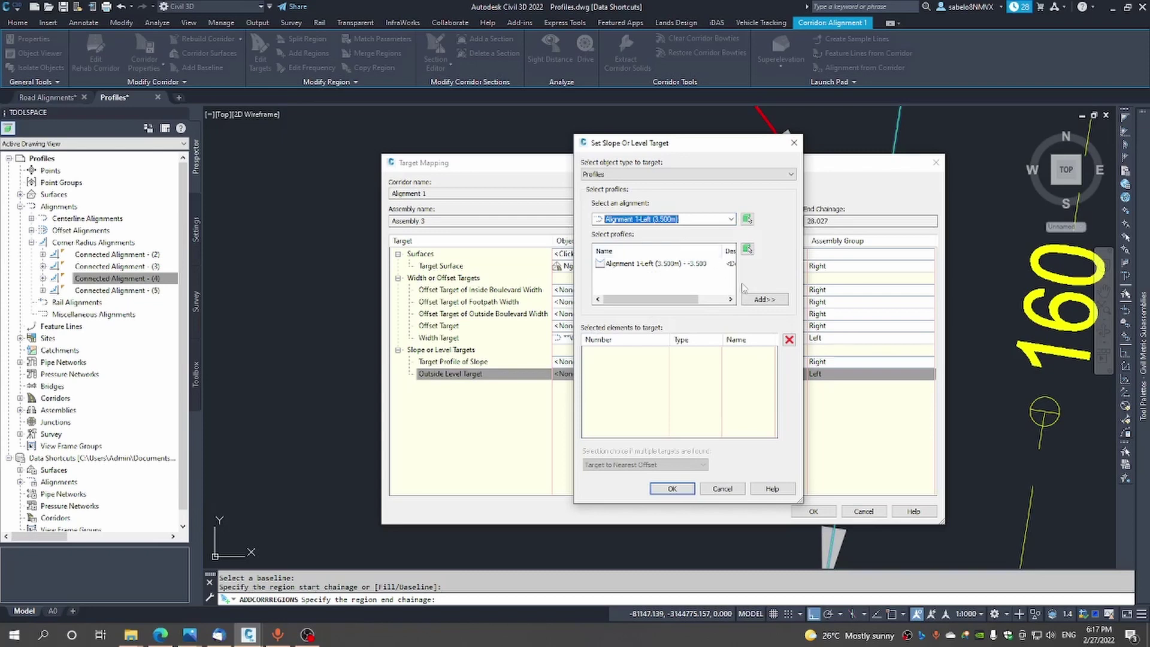
click(699, 264)
click(770, 300)
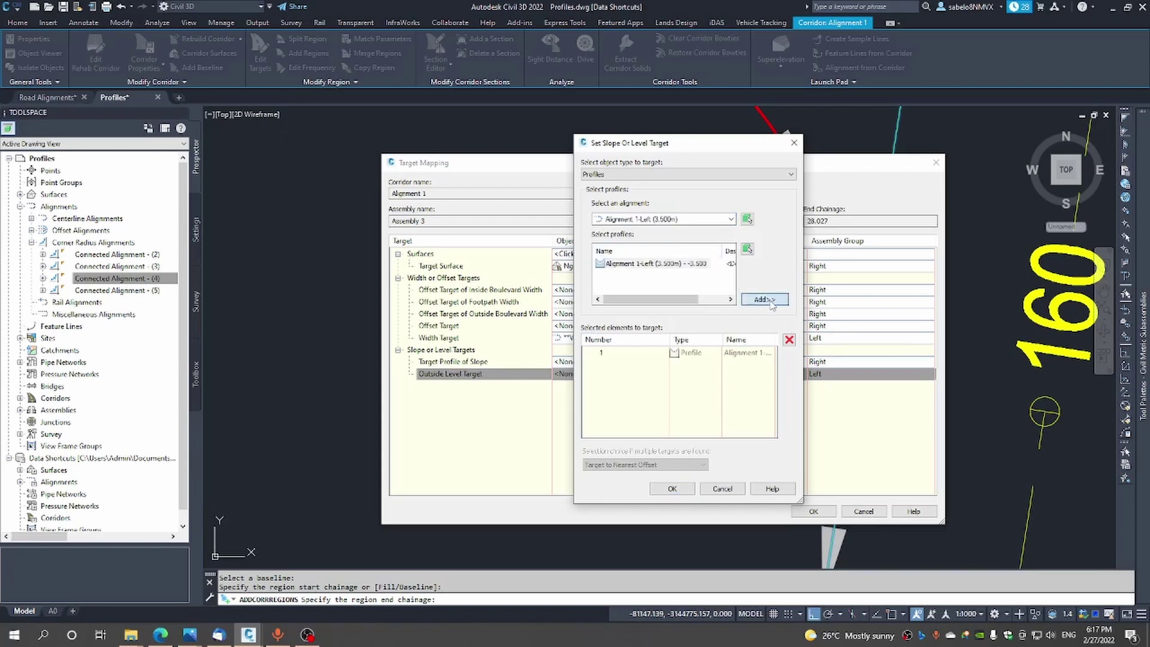
click(731, 220)
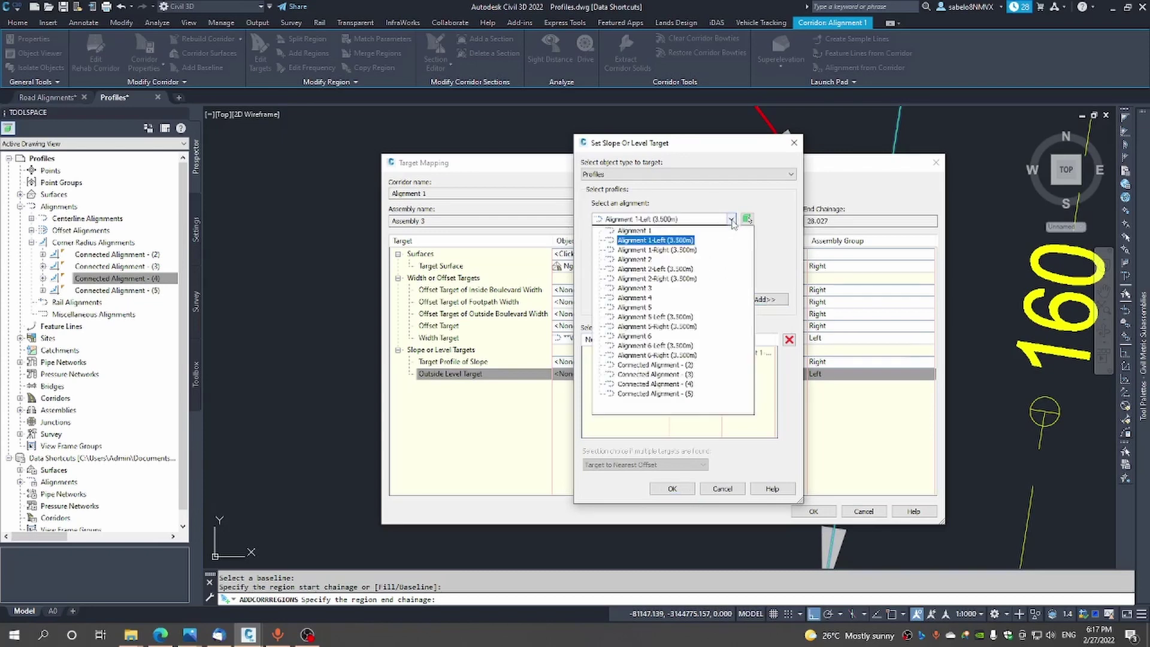
click(652, 308)
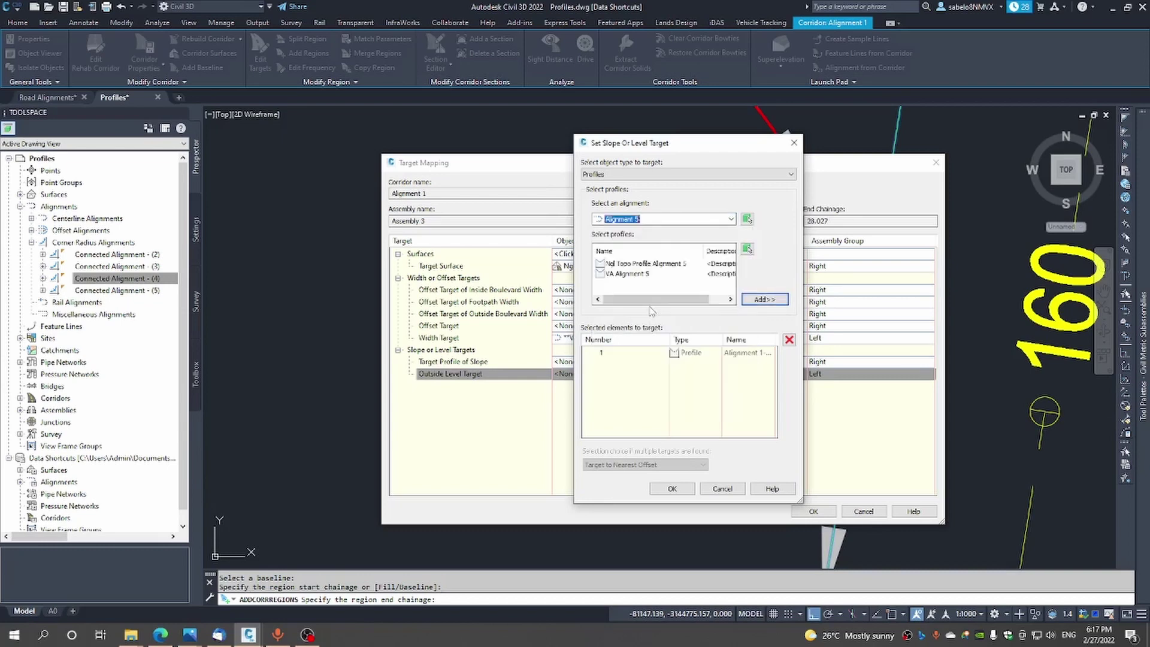
click(638, 275)
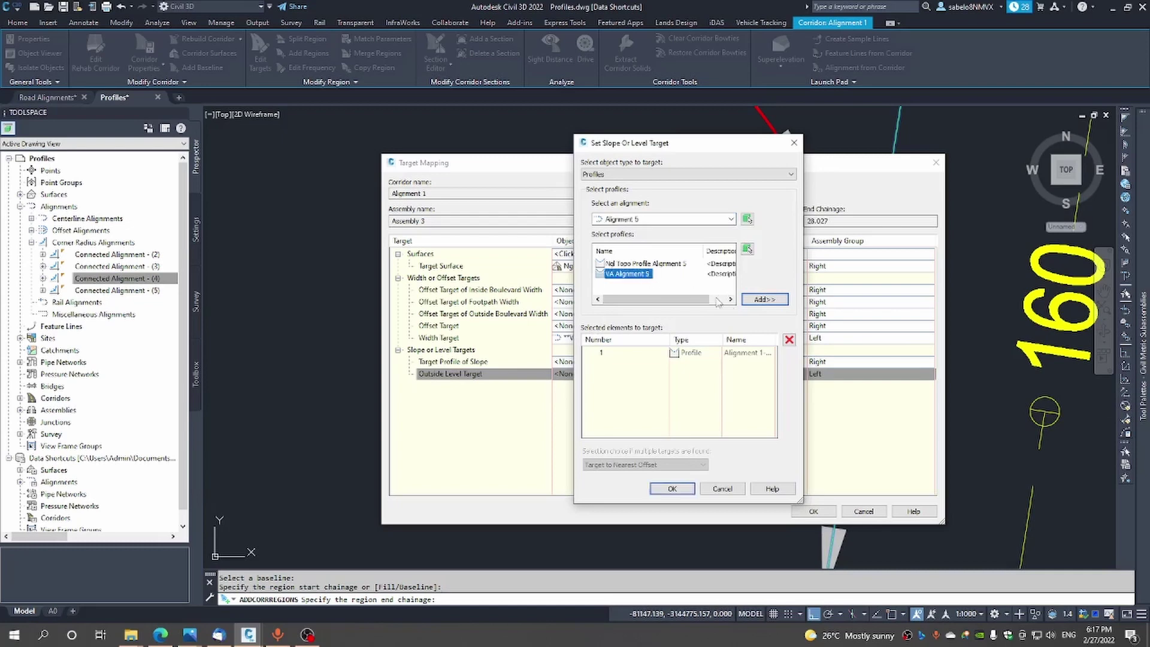
click(763, 299)
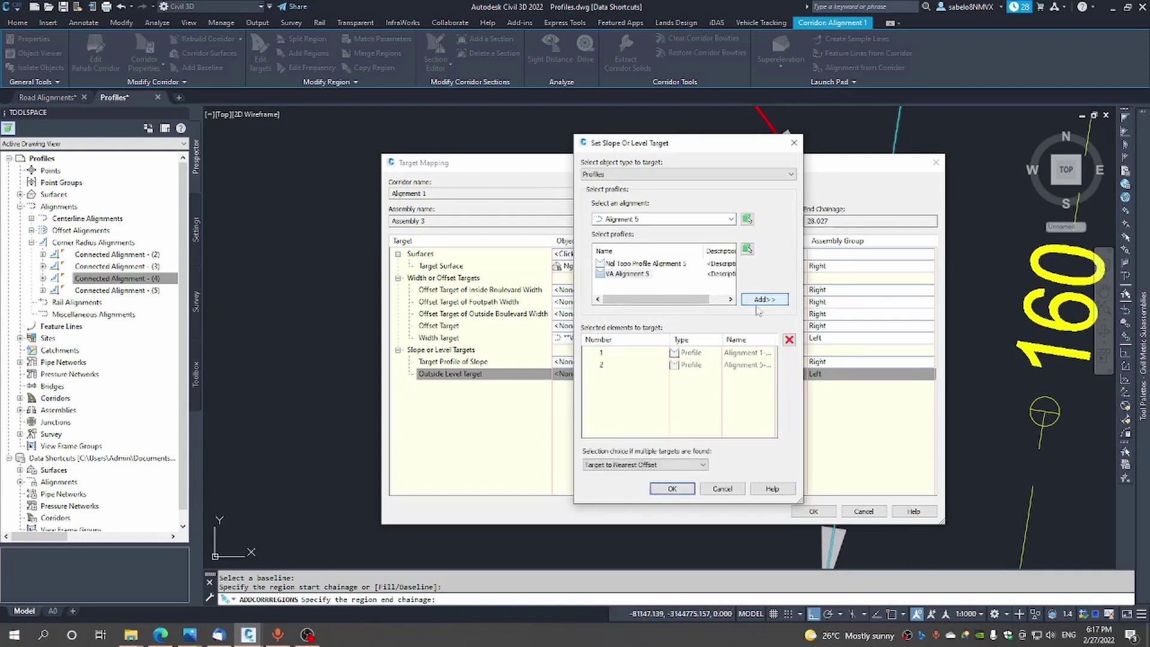
click(671, 488)
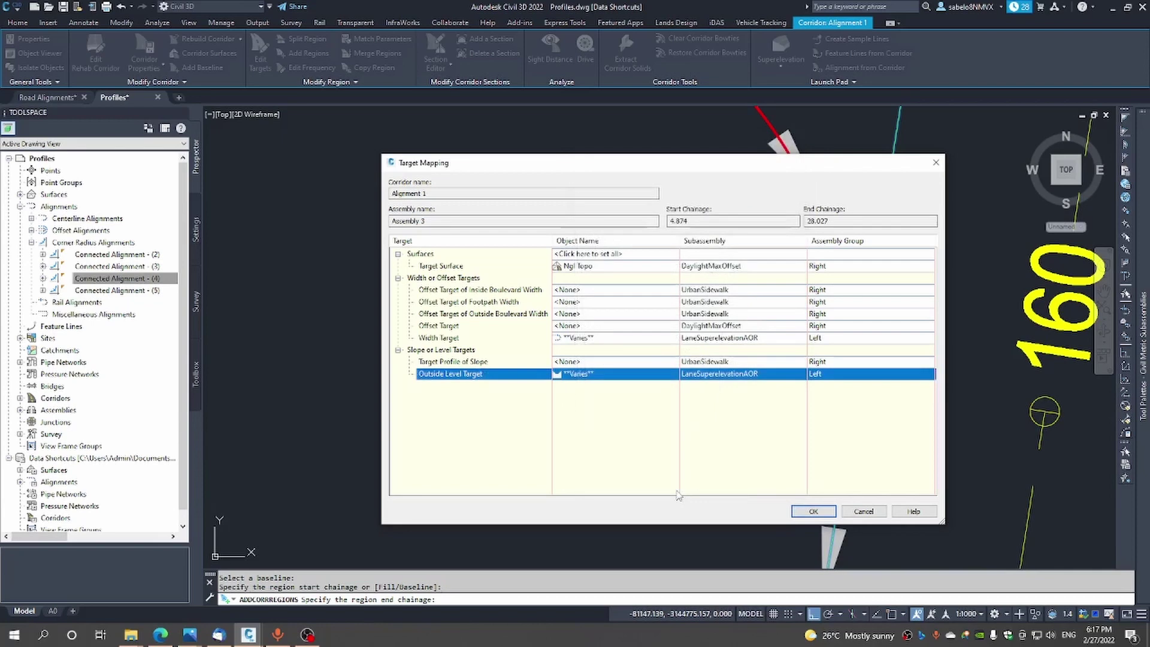
Accept the target mapping to create the curb-return region and end the region command
click(791, 510)
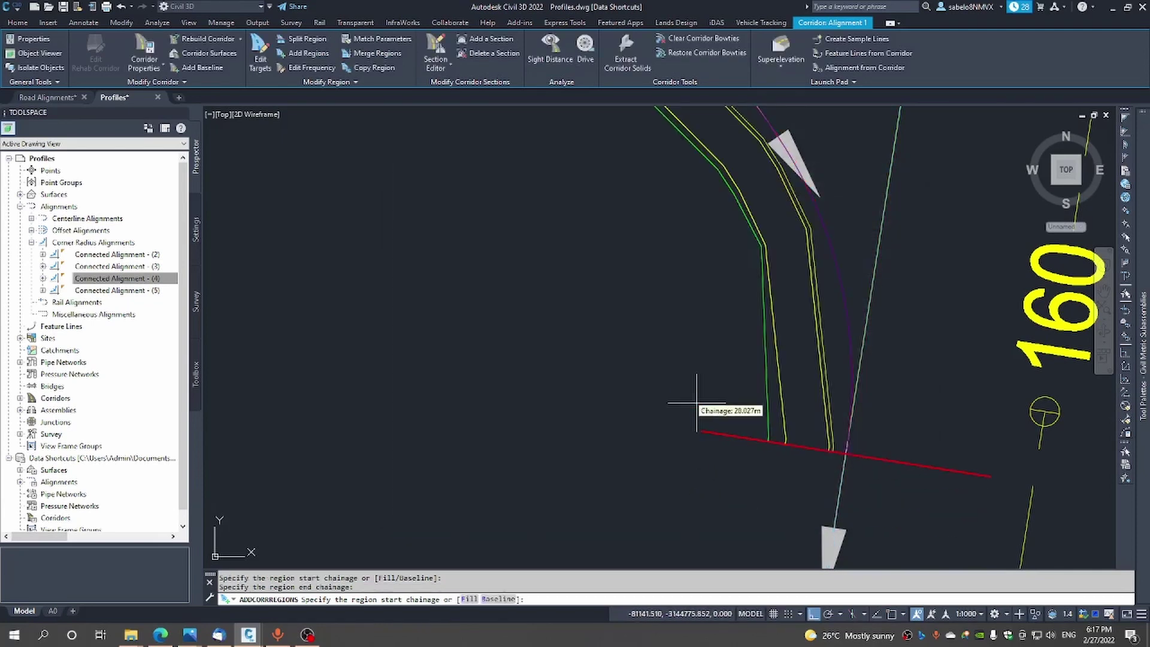
scroll(696, 403, down, 3)
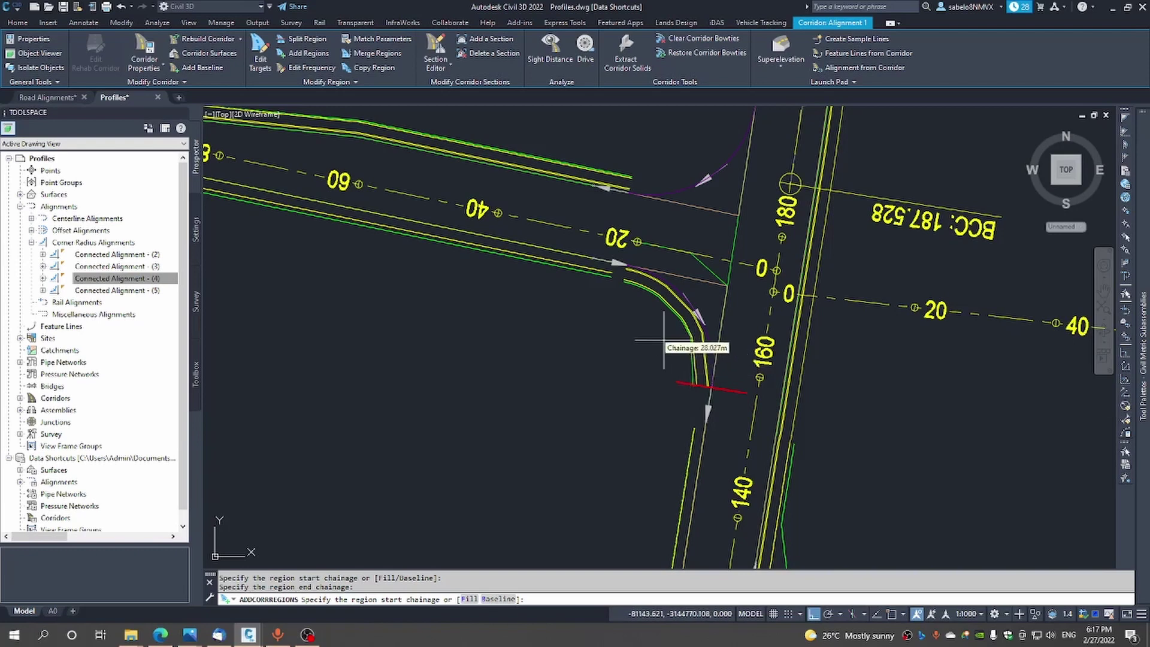
key(Escape)
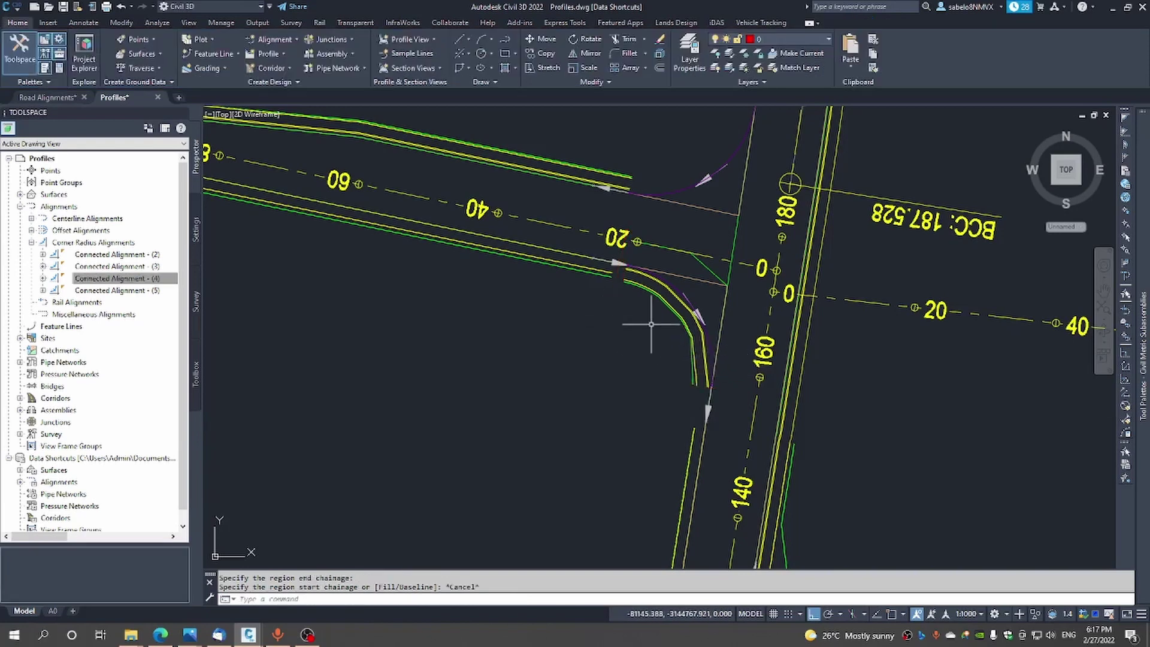
Set Region 3's curve increment to 2 in Edit Frequency and begin adding an extra chainage
click(686, 307)
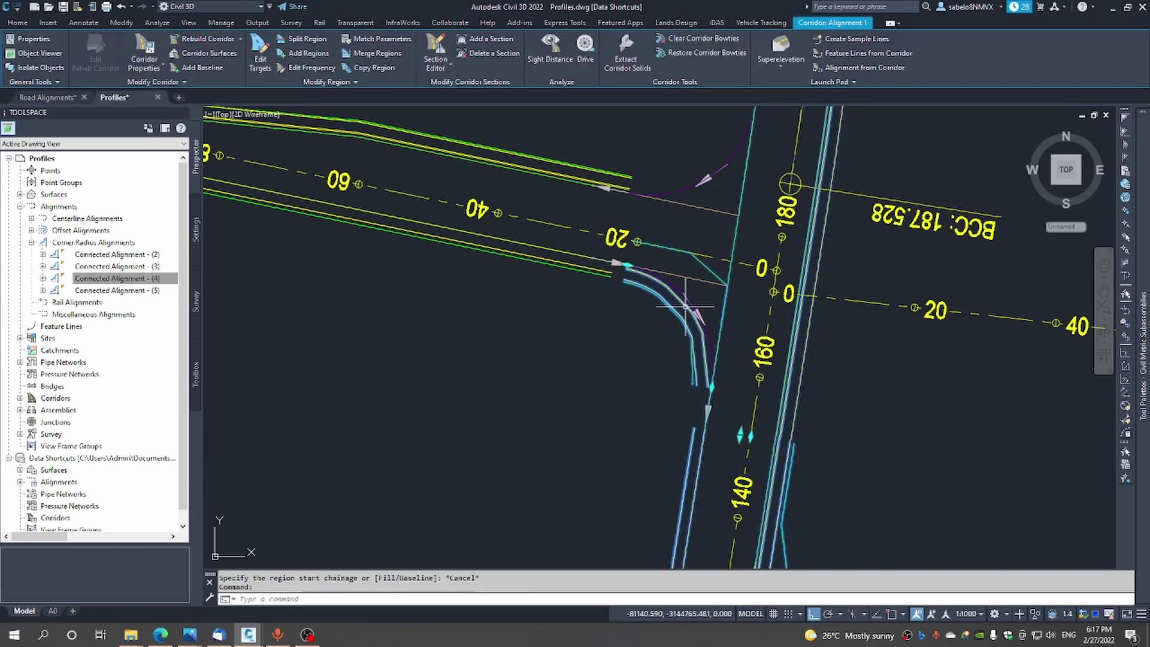
right_click(686, 307)
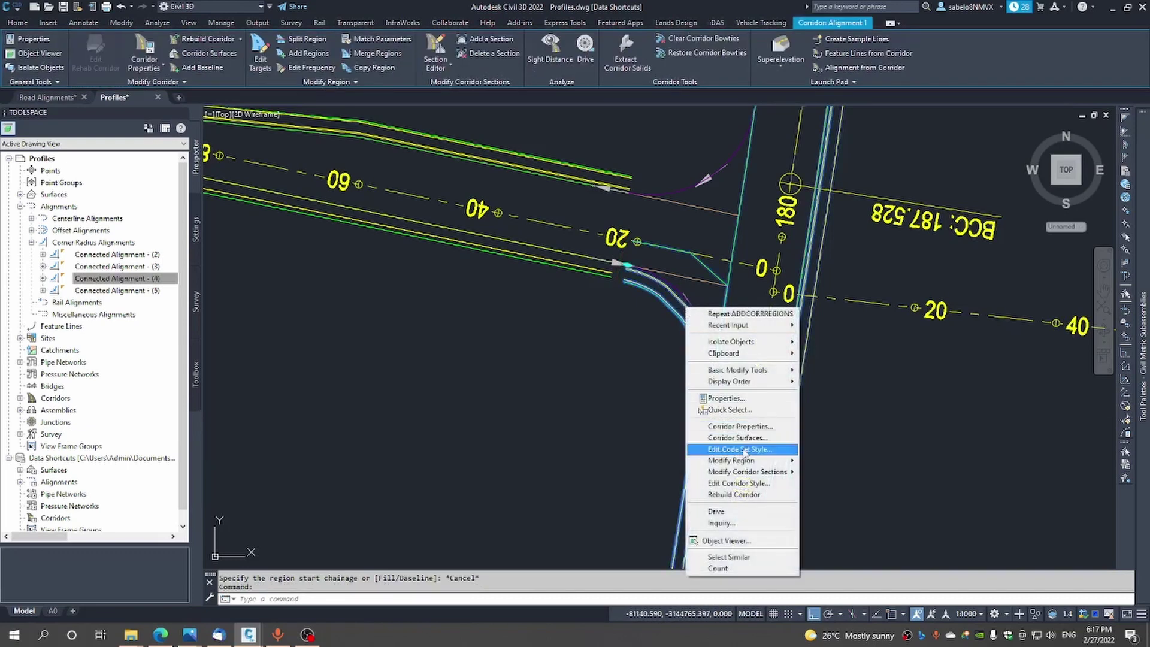
mouse_move(741, 463)
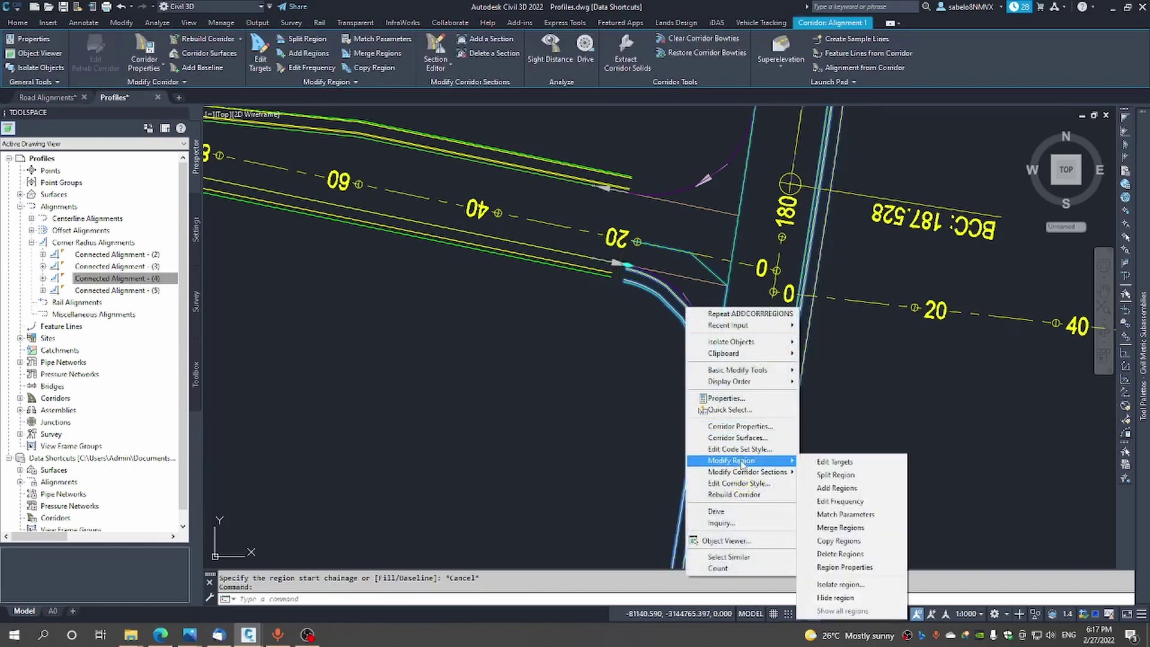
click(825, 502)
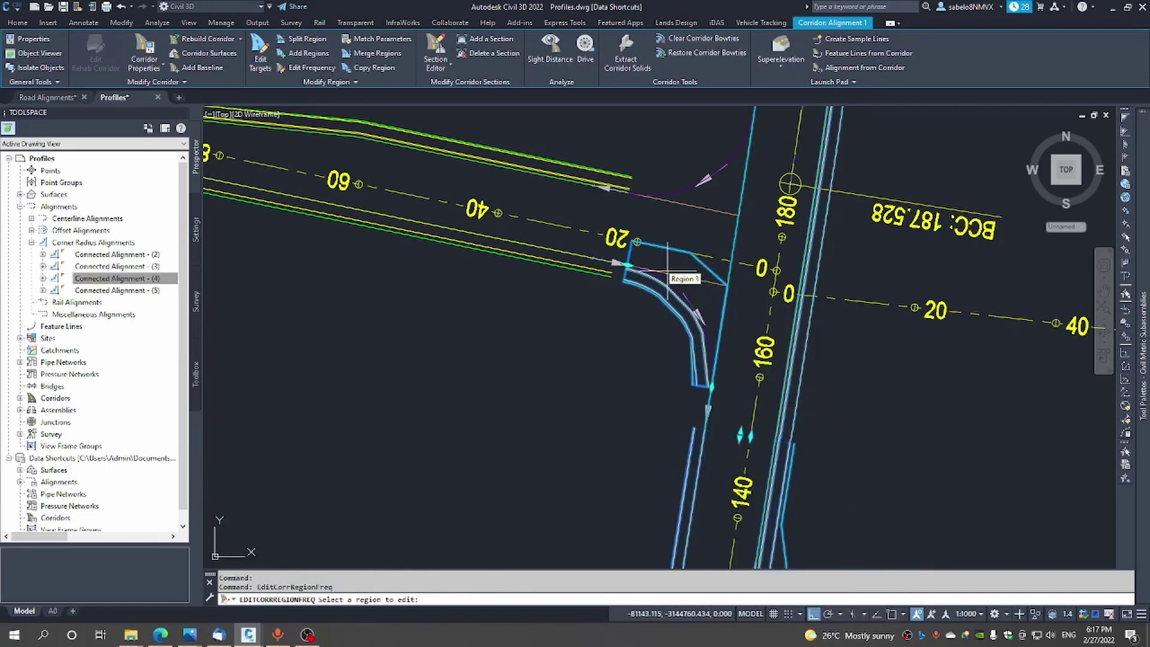
click(707, 297)
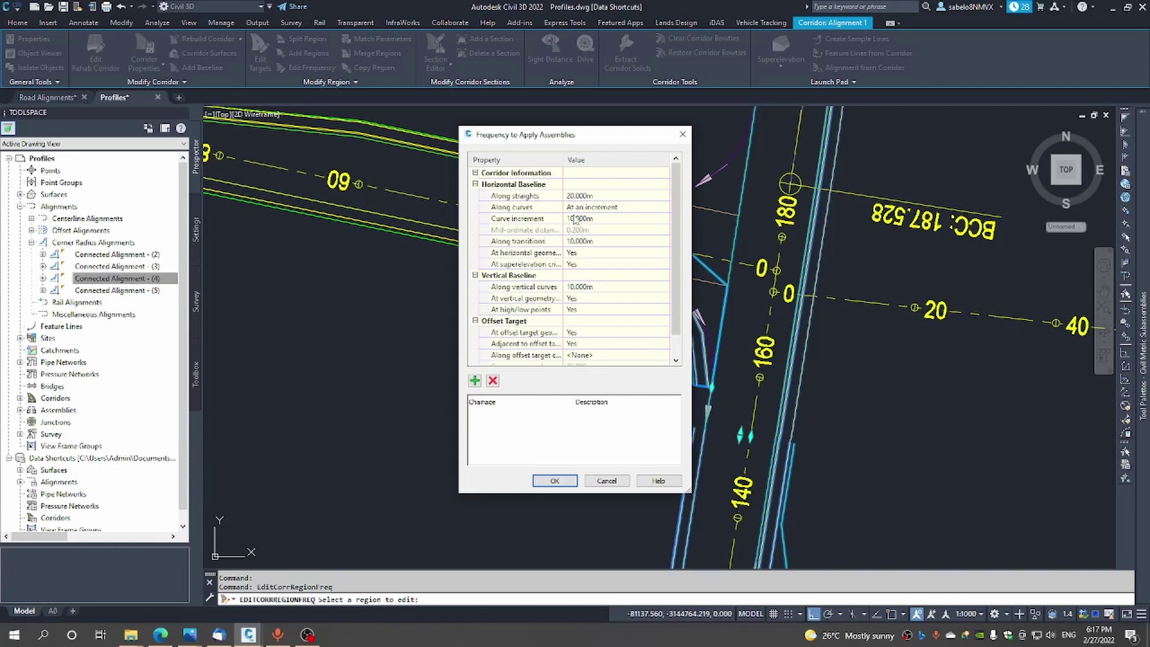
click(575, 218)
text(2)
click(475, 381)
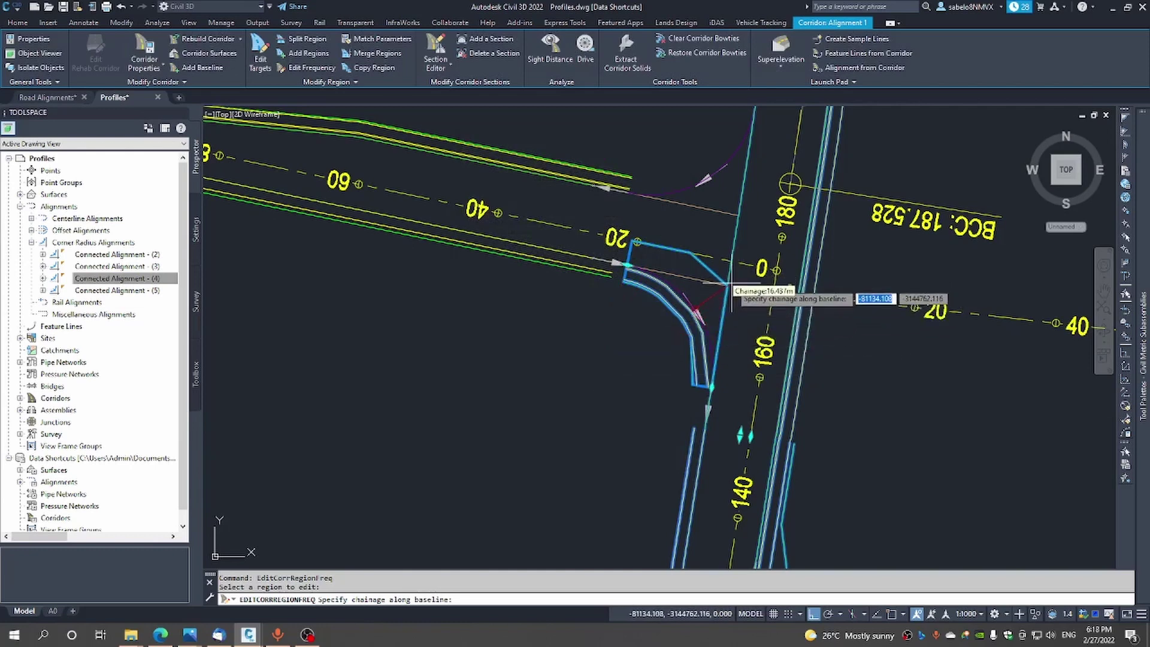
Turn on Apparent Intersection object snapping through the 'OS settings
scroll(730, 291, up, 3)
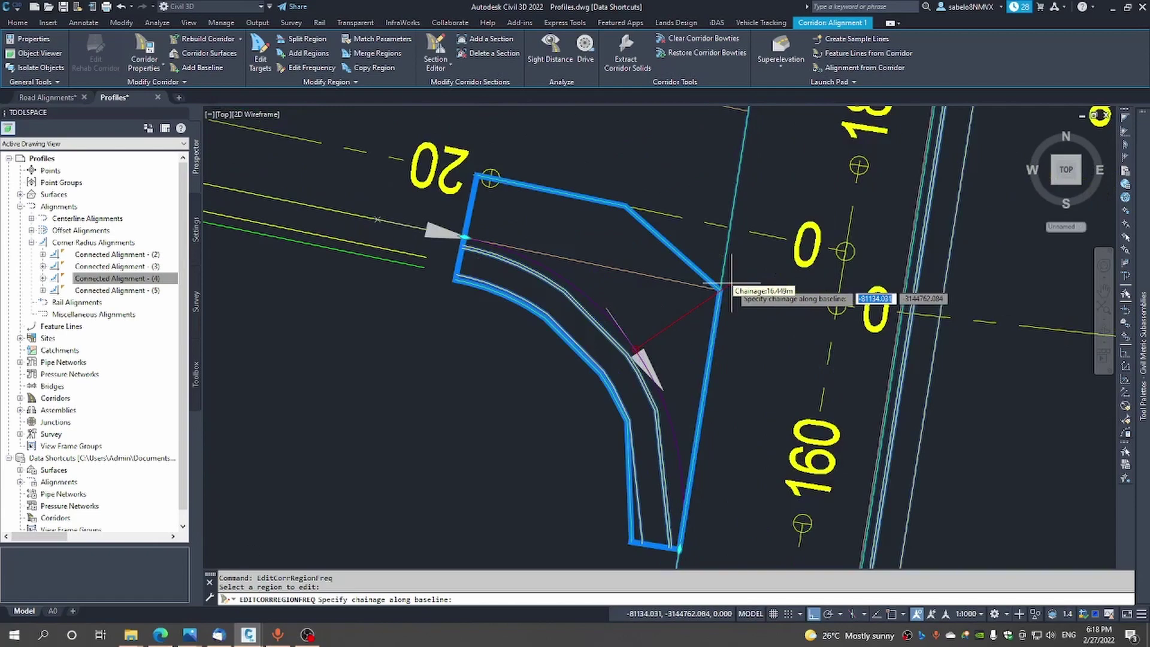
scroll(730, 291, up, 3)
scroll(730, 290, down, 5)
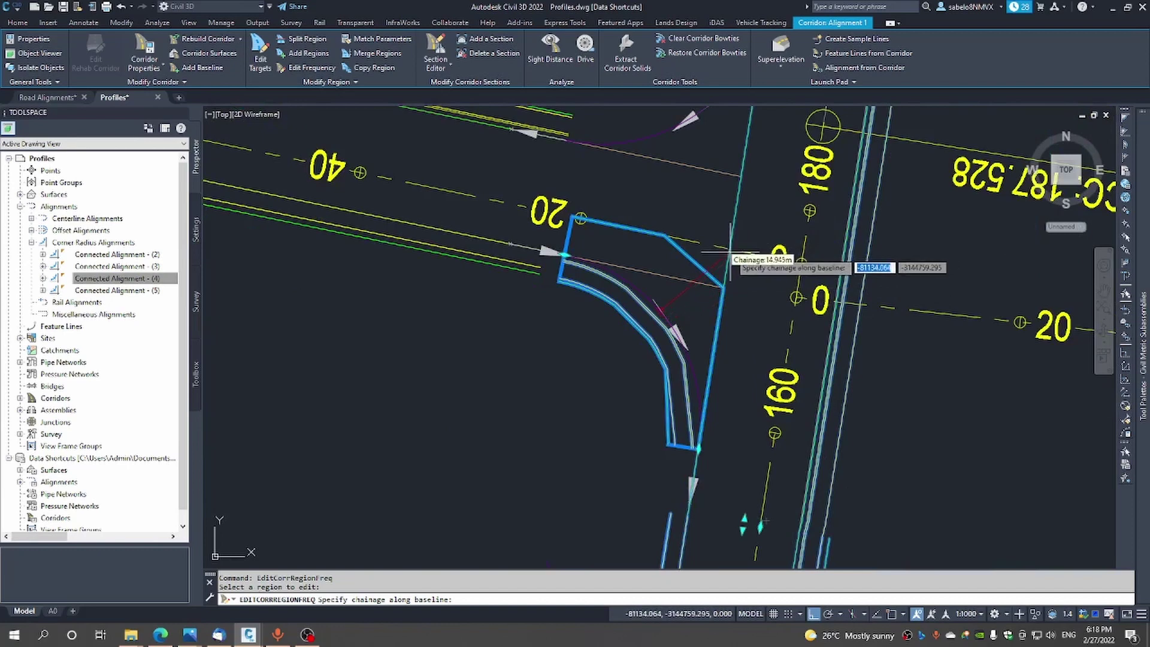
text('os)
key(Return)
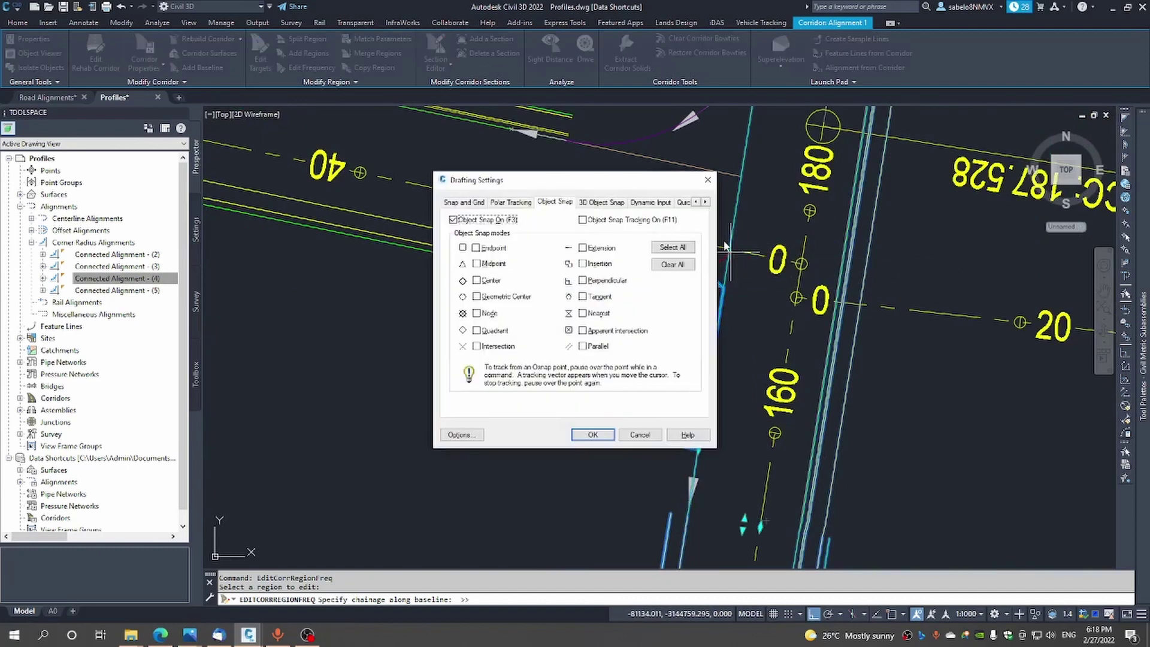
click(584, 331)
click(592, 434)
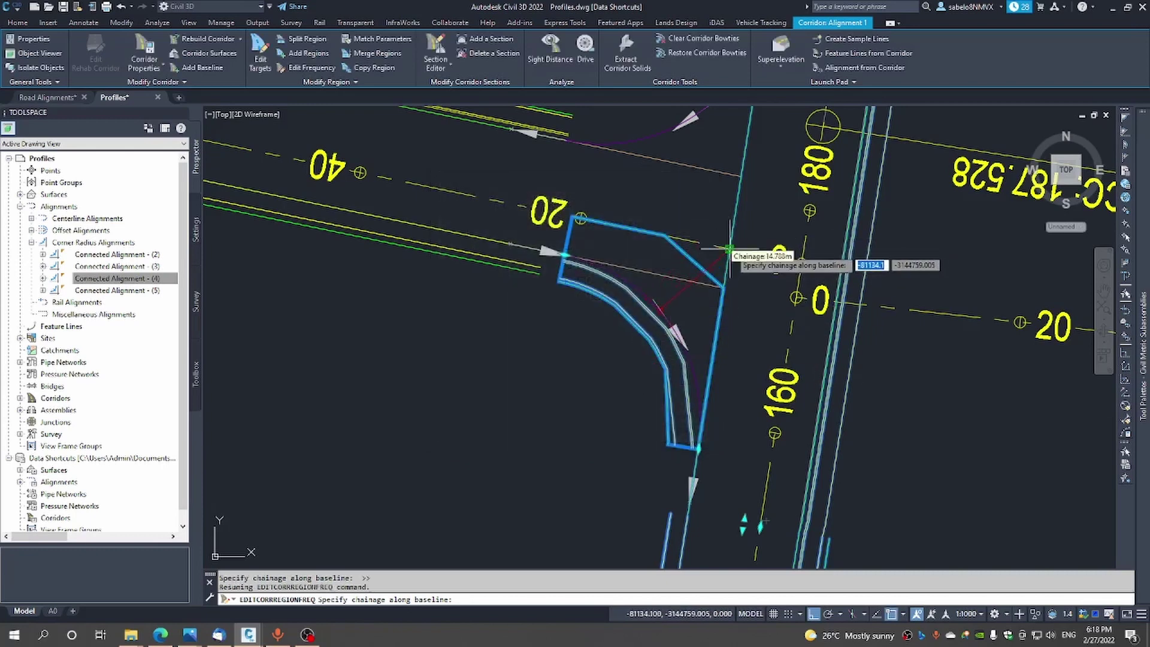
Add an assembly chainage at 14.788 m at the corridor corner and close the frequency edit
scroll(724, 252, up, 3)
scroll(709, 249, up, 3)
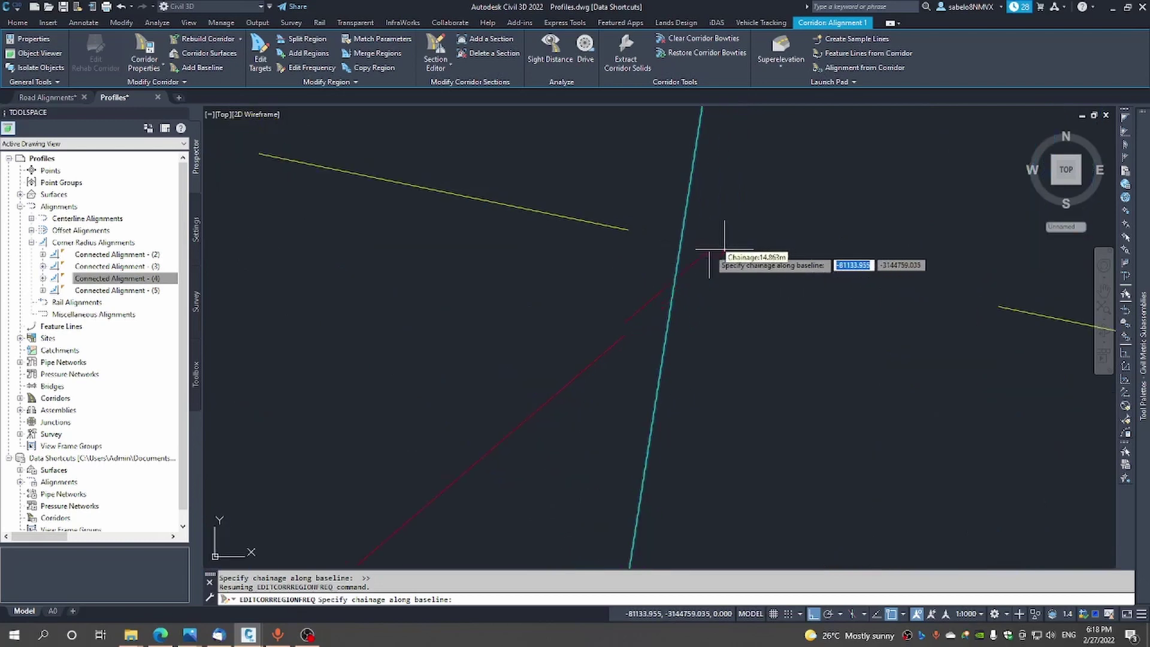
click(681, 241)
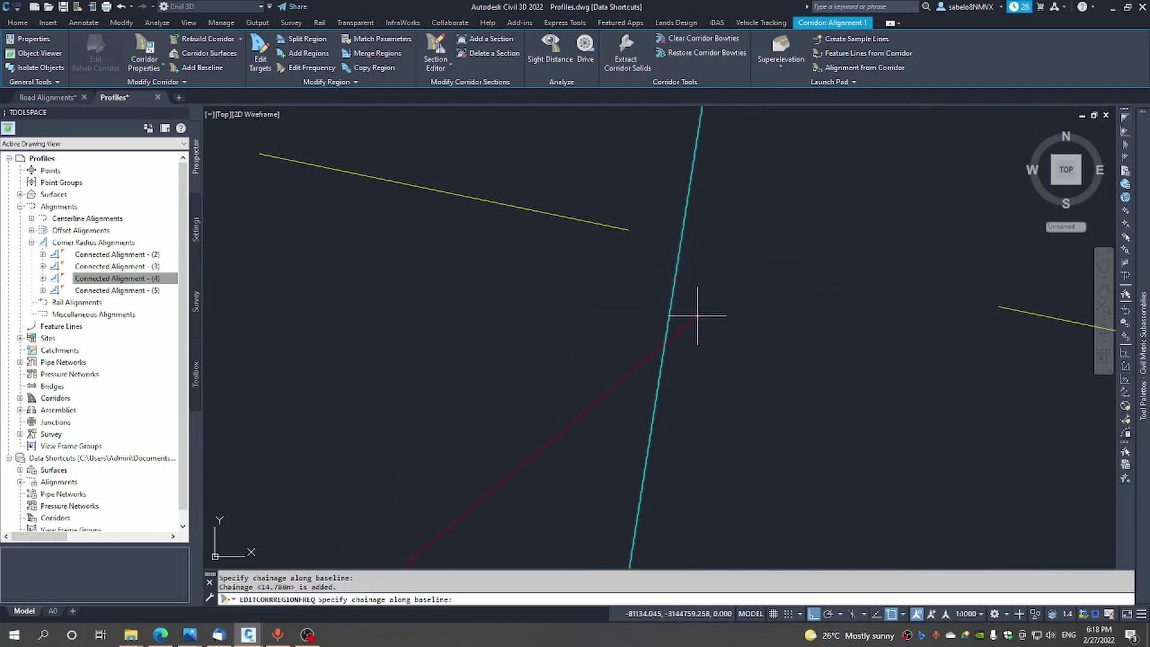
key(Return)
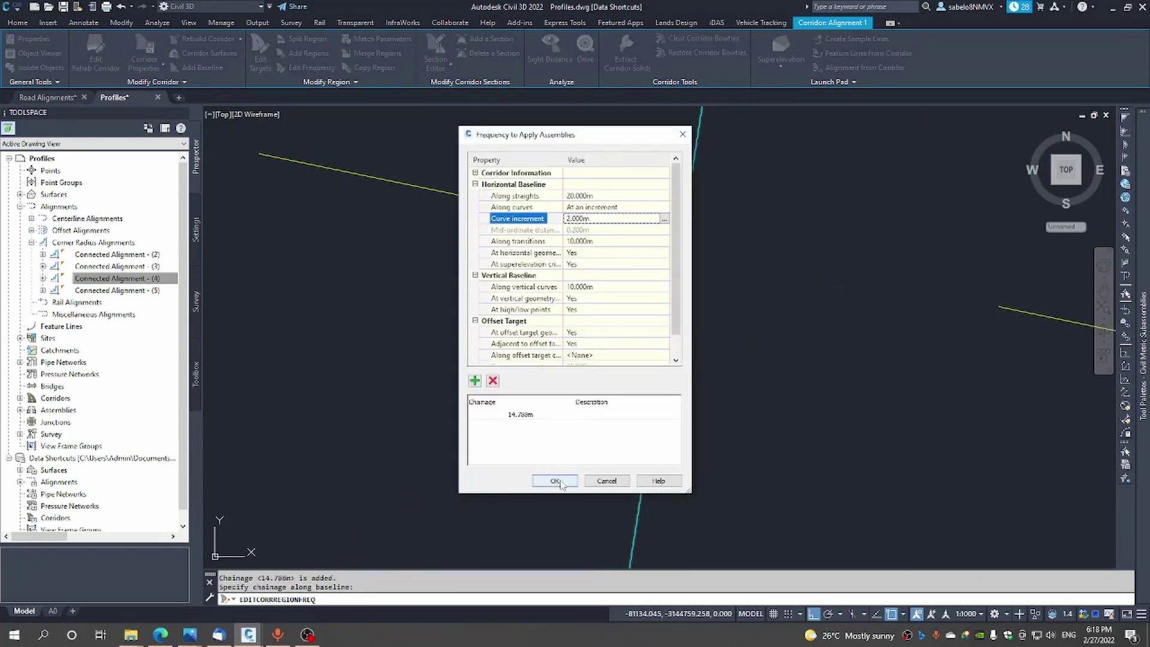
click(554, 480)
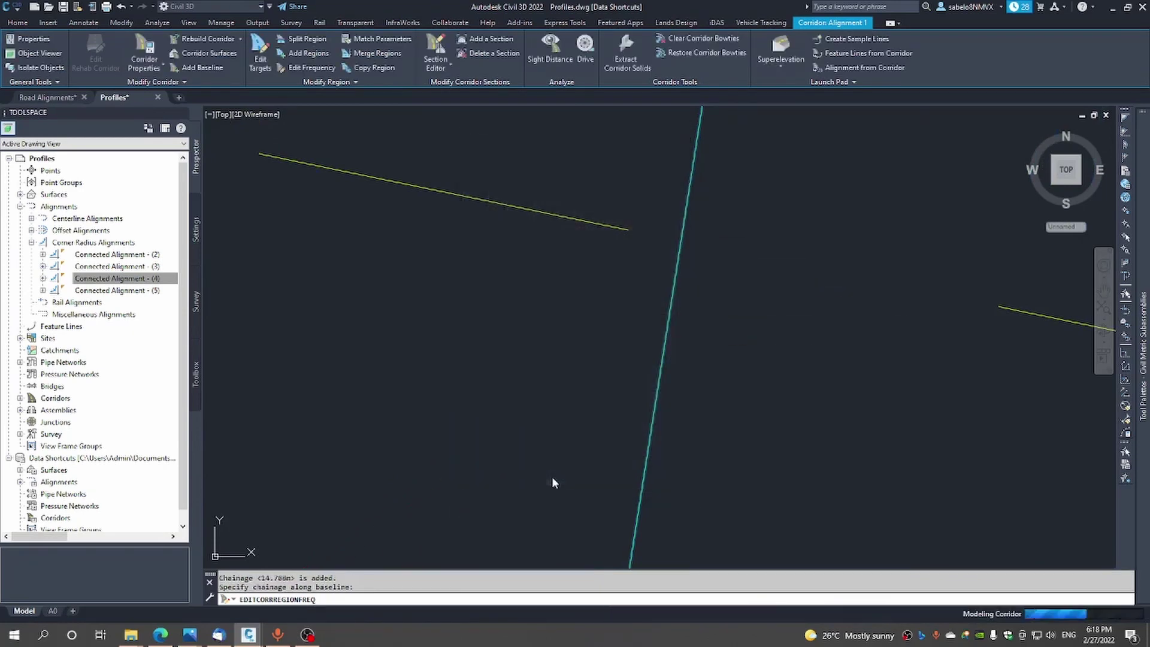
scroll(557, 382, down, 6)
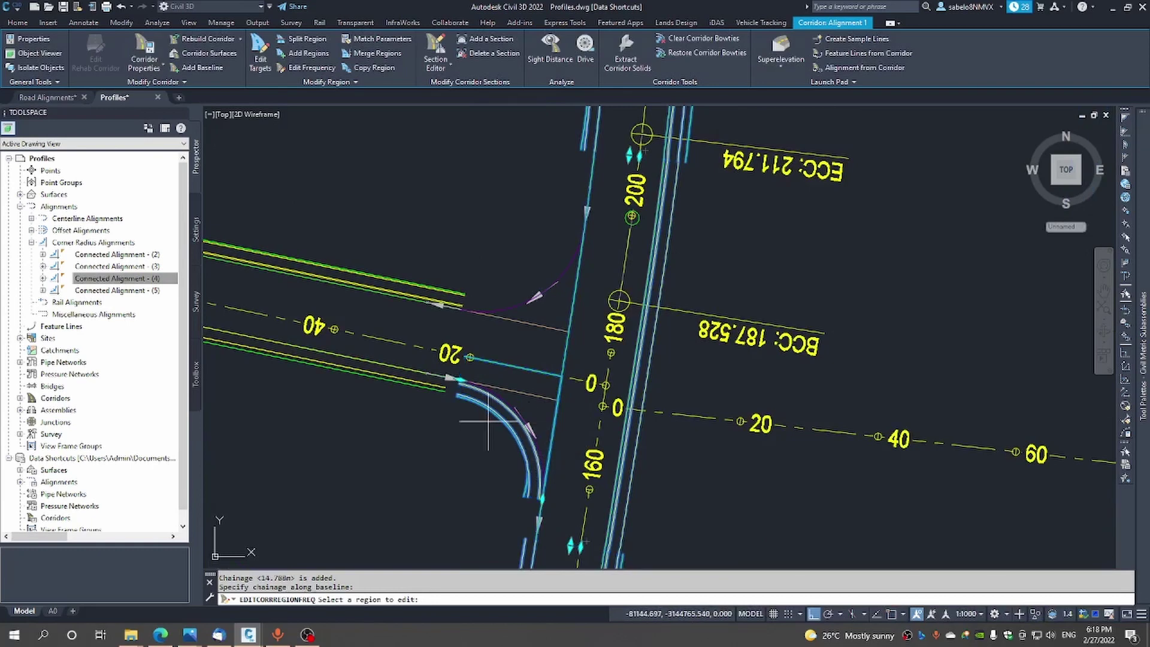
key(Escape)
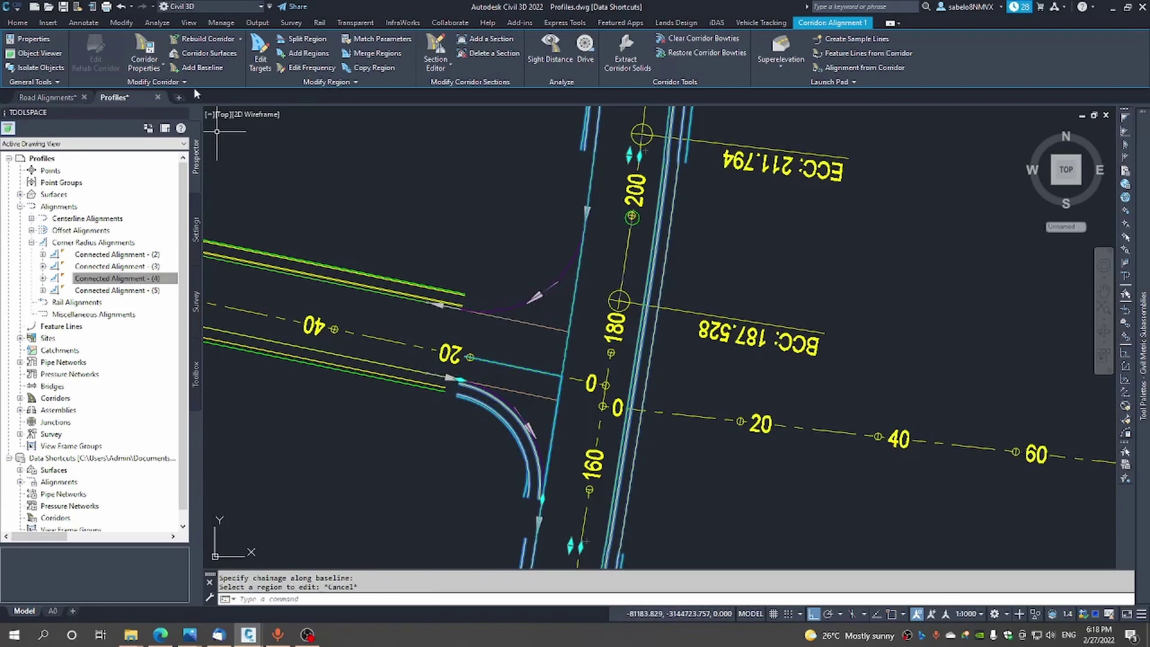
Pick Connected Alignment - (5) in the drawing as a new corridor baseline and accept its profile
click(198, 67)
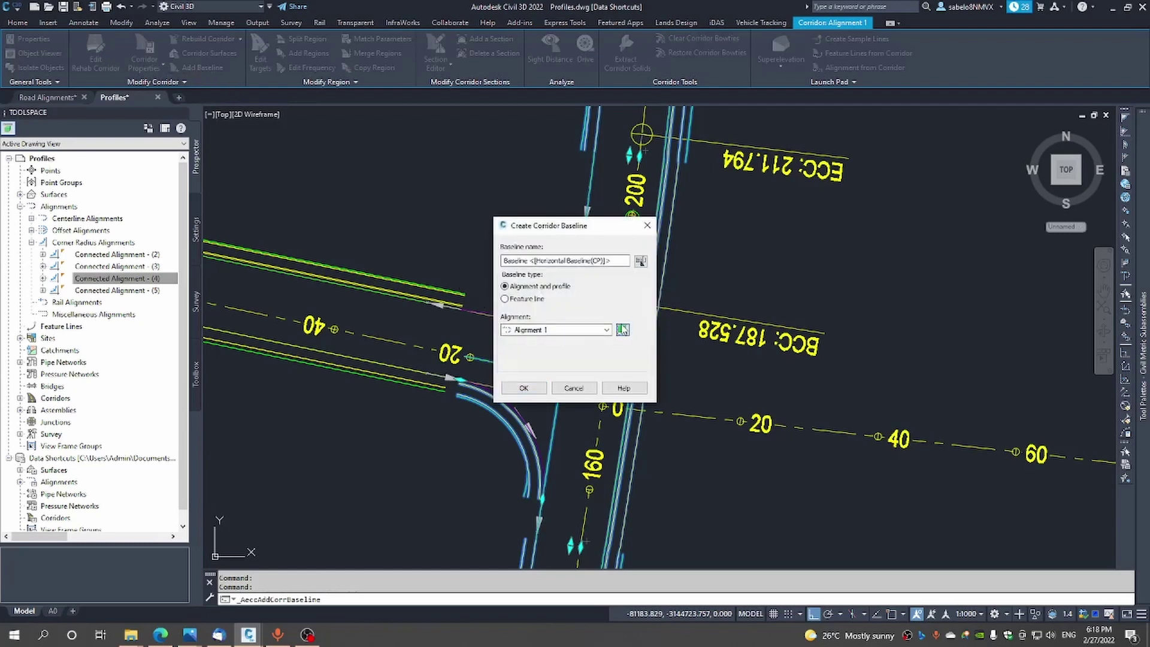
click(622, 329)
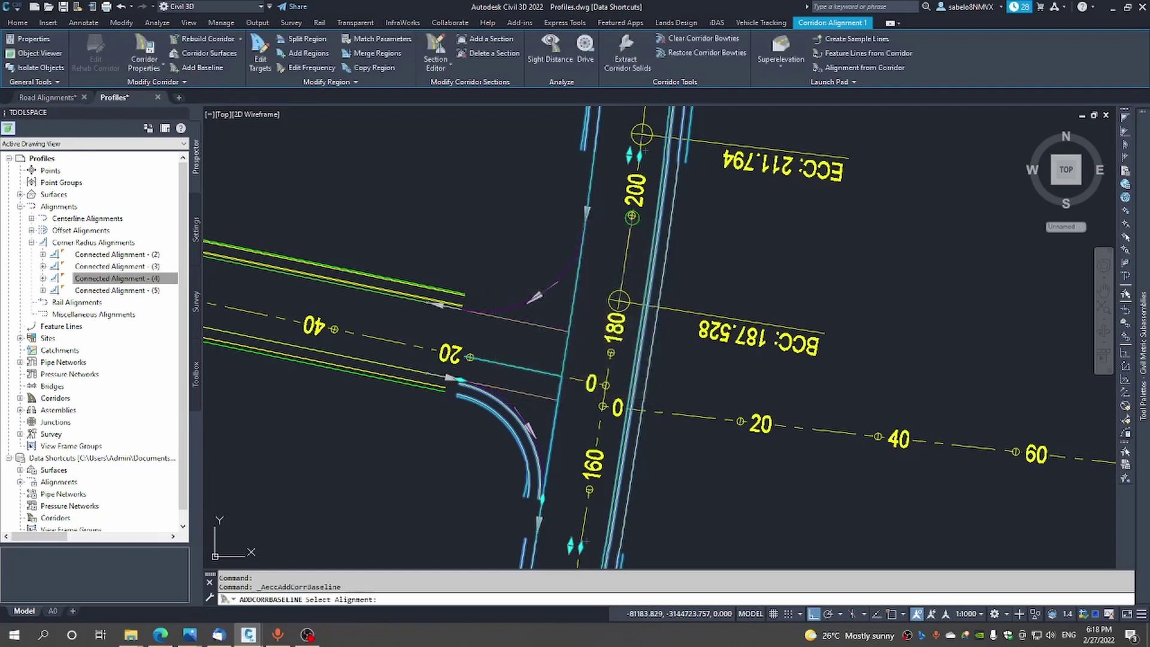
click(510, 307)
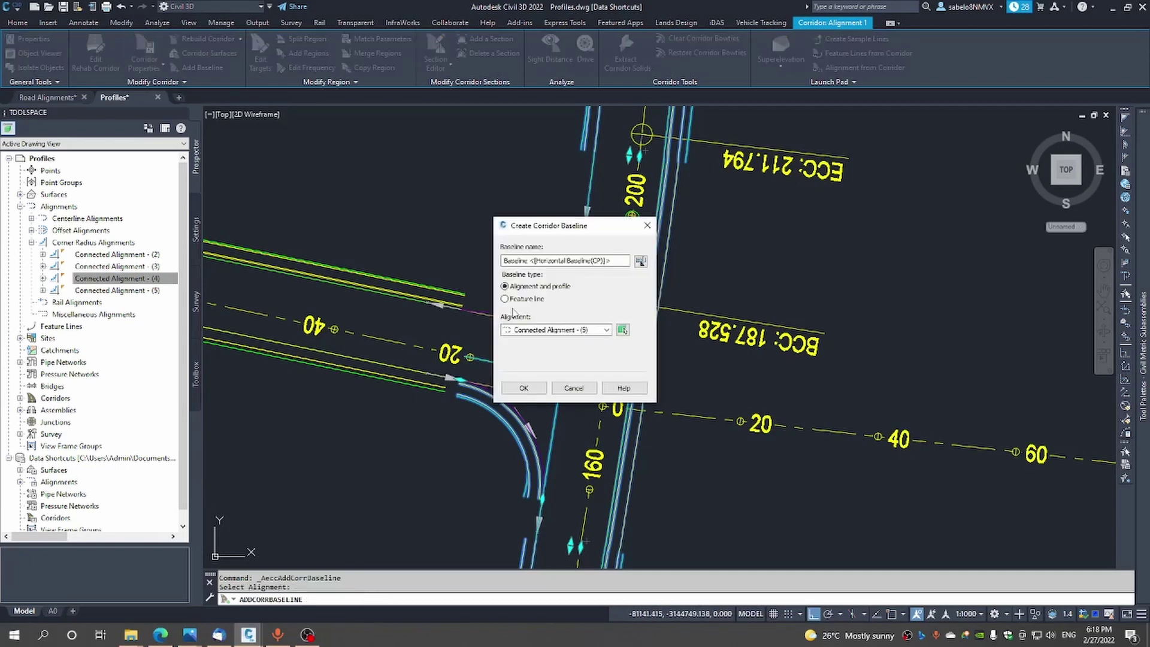
click(524, 388)
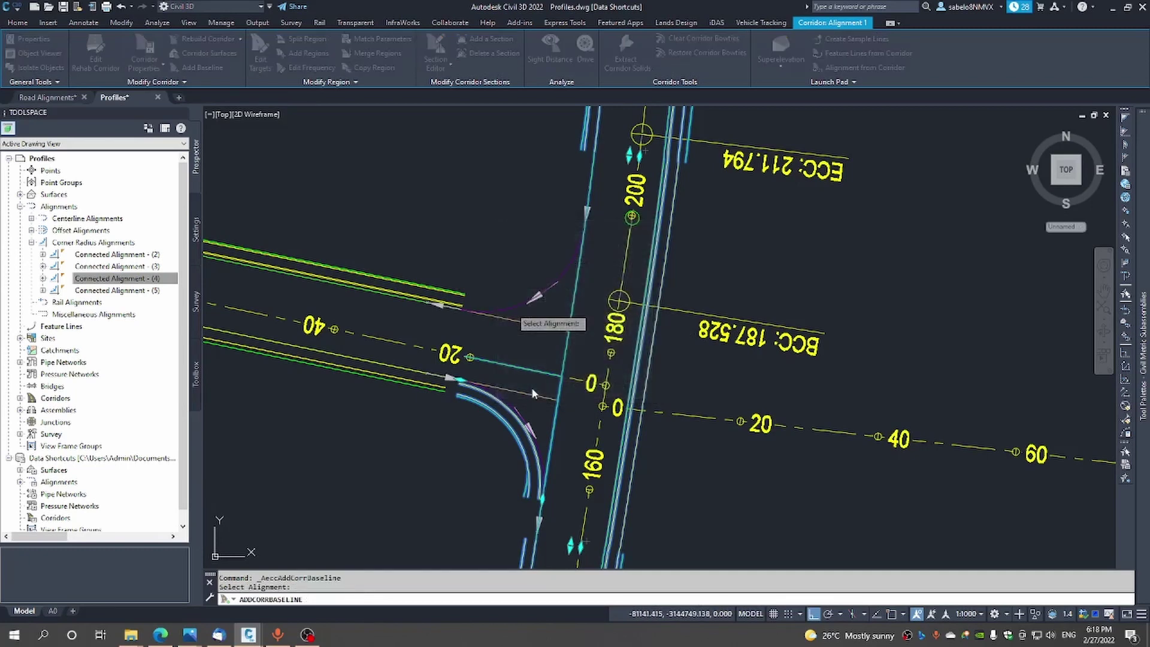
click(525, 347)
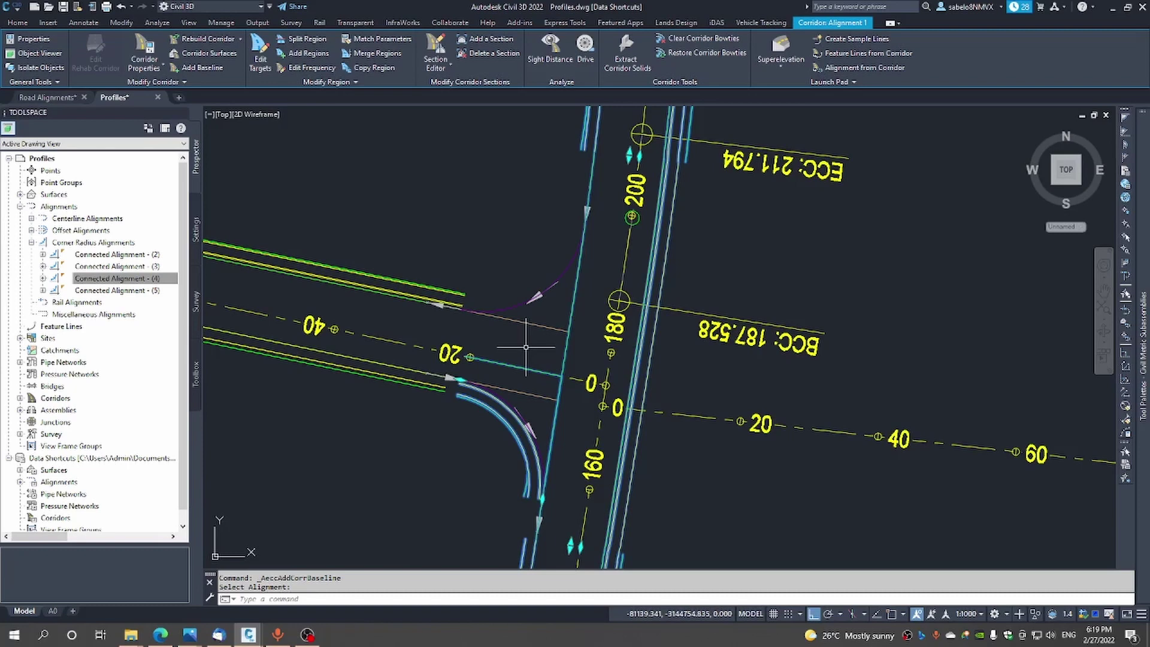
Start a new region on the upper curb return baseline at chainage 4.895
right_click(559, 326)
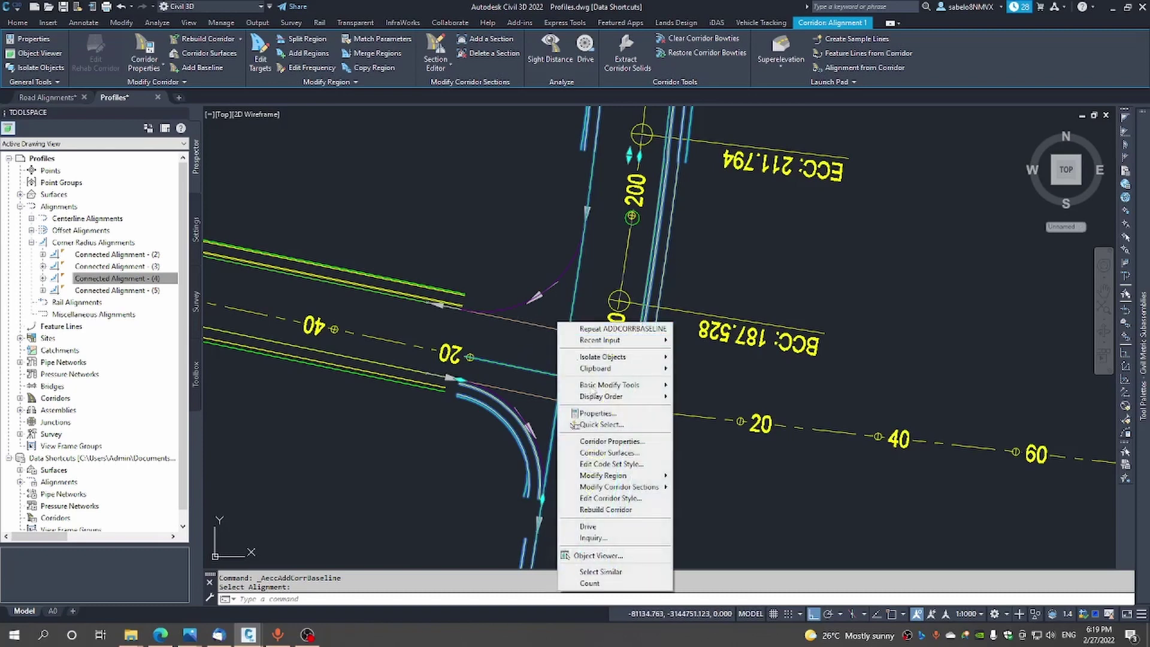
mouse_move(625, 476)
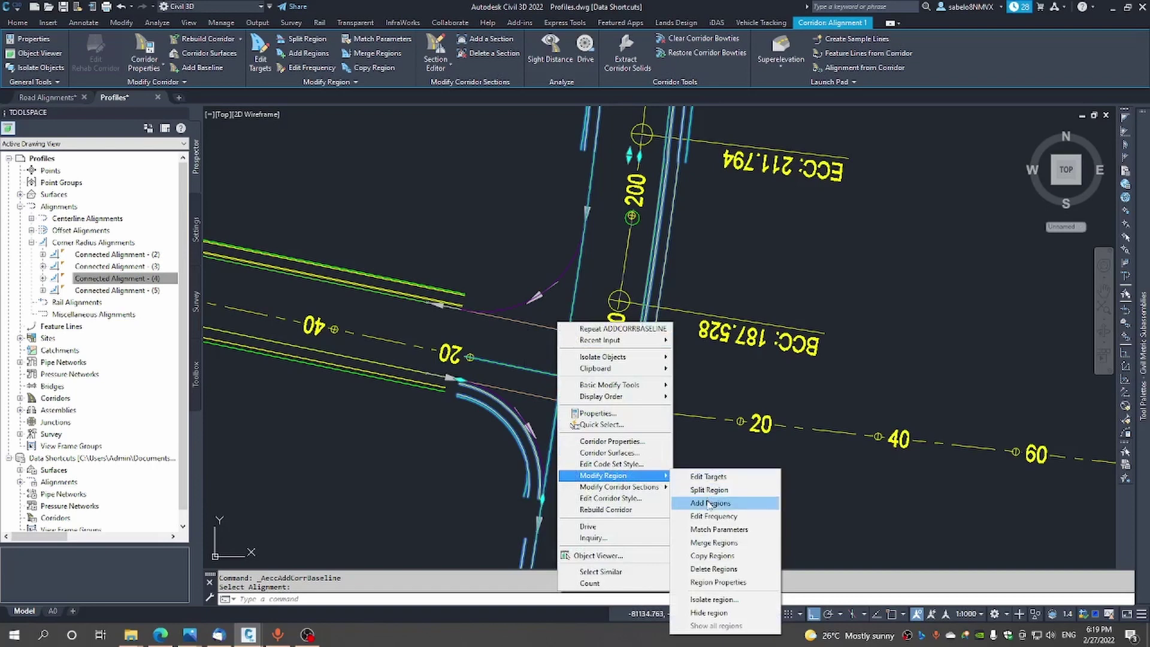
click(709, 503)
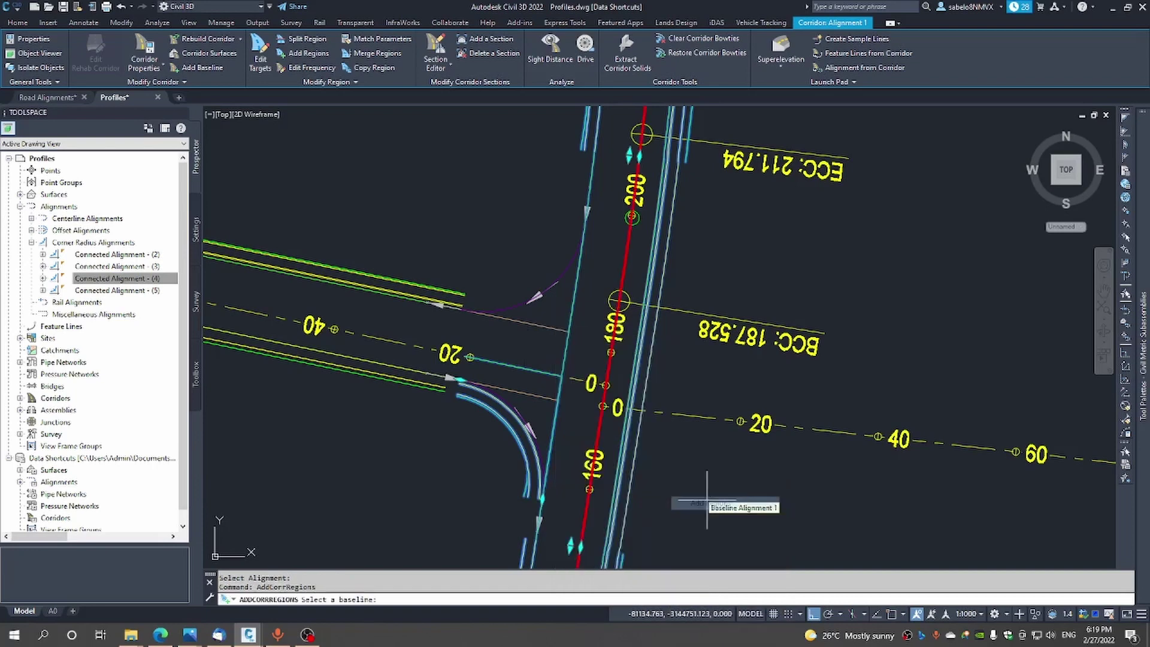
click(500, 293)
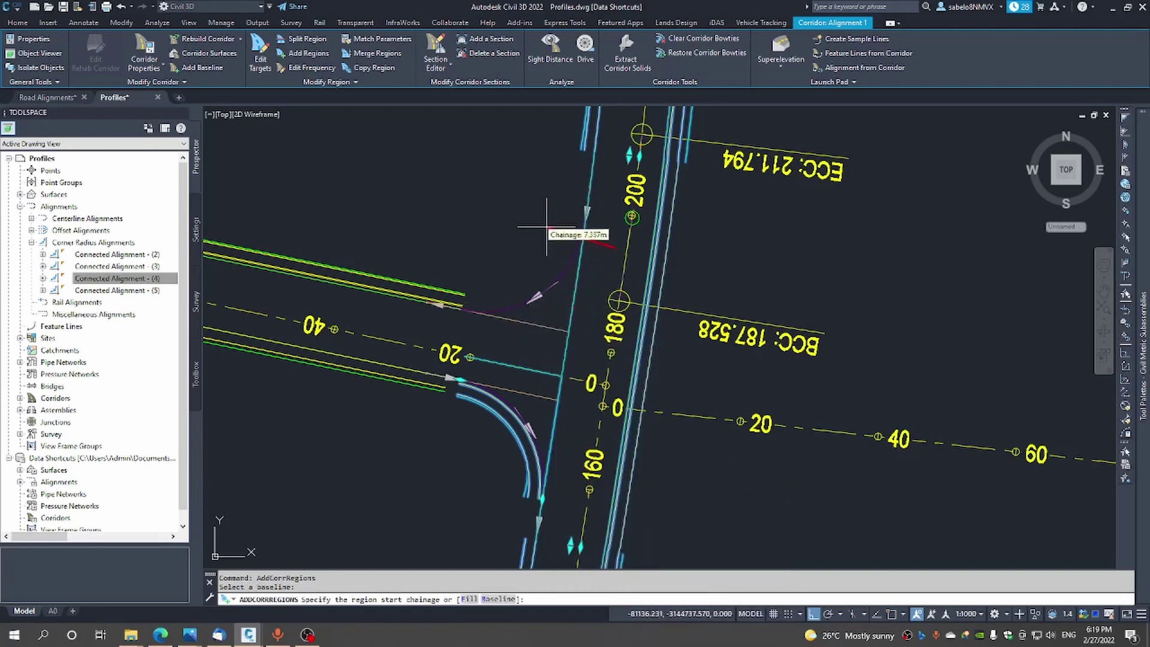
scroll(578, 214, up, 4)
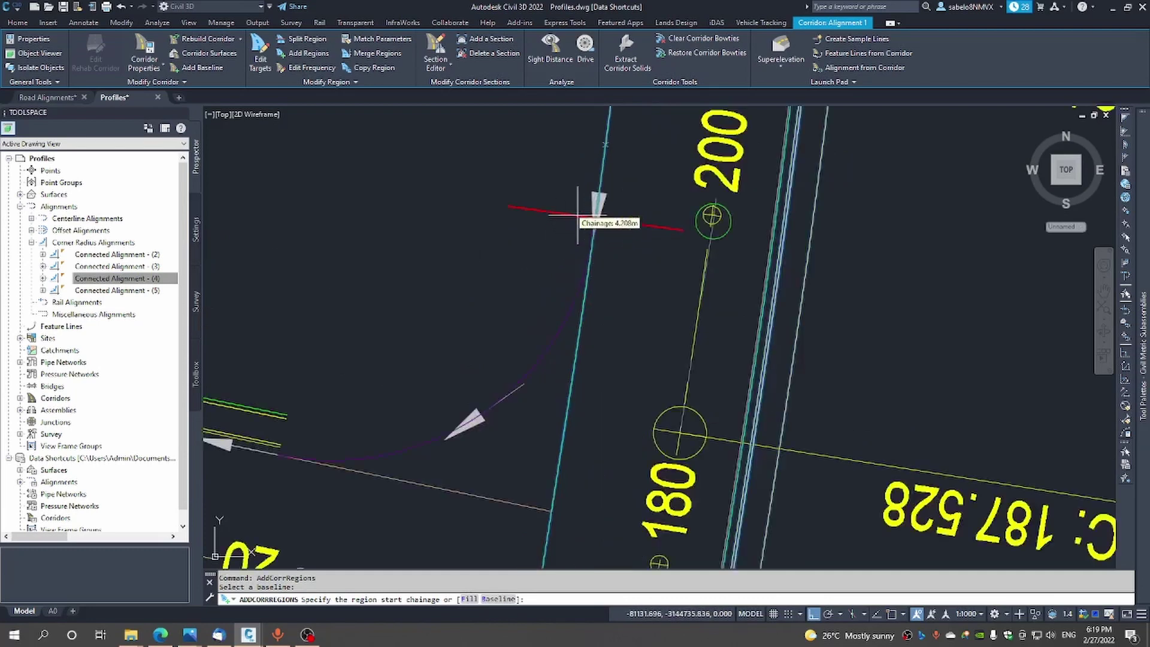
scroll(578, 214, up, 4)
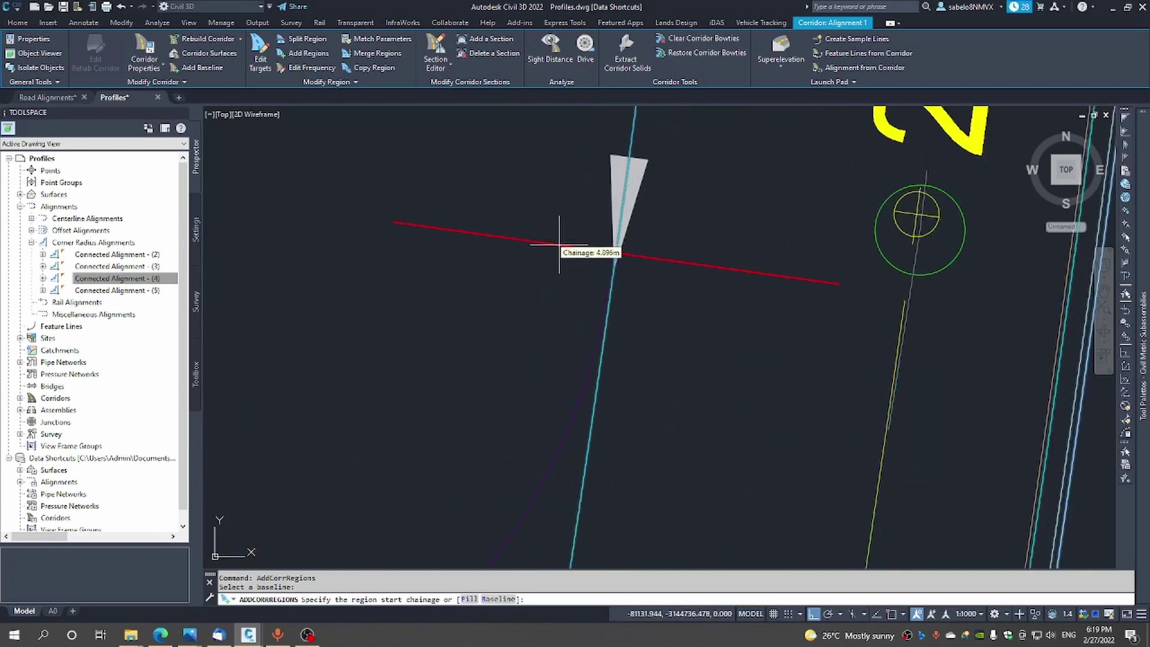
click(499, 236)
End the region at chainage 29.772 and assign Assembly 3 to it
scroll(497, 299, down, 5)
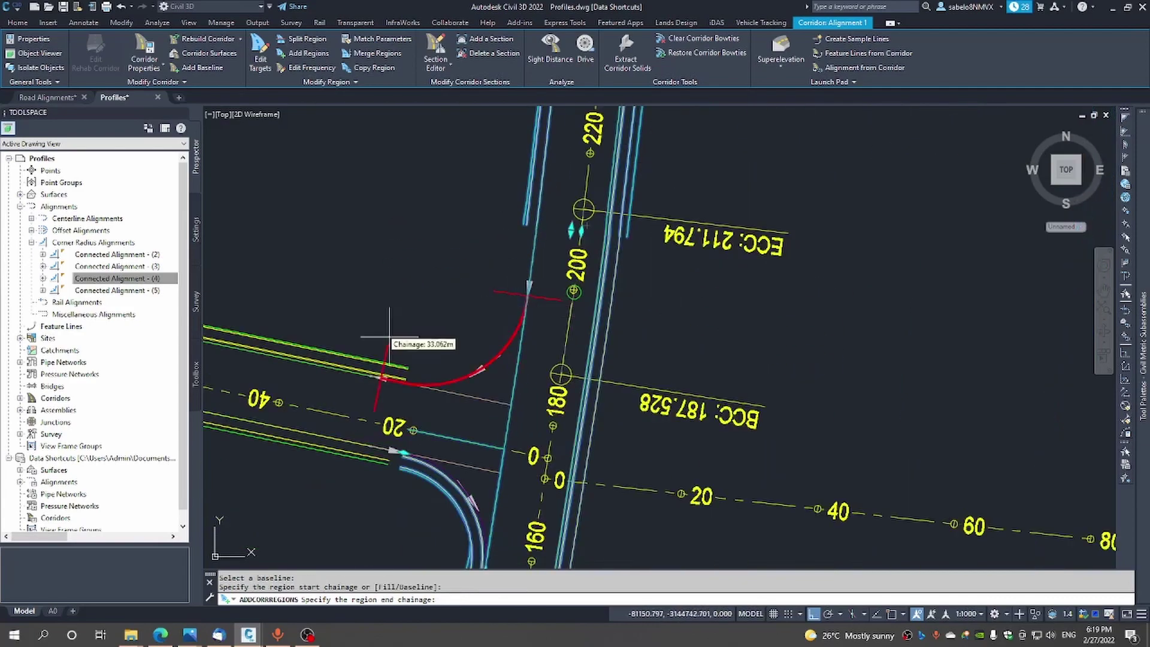
scroll(389, 336, up, 4)
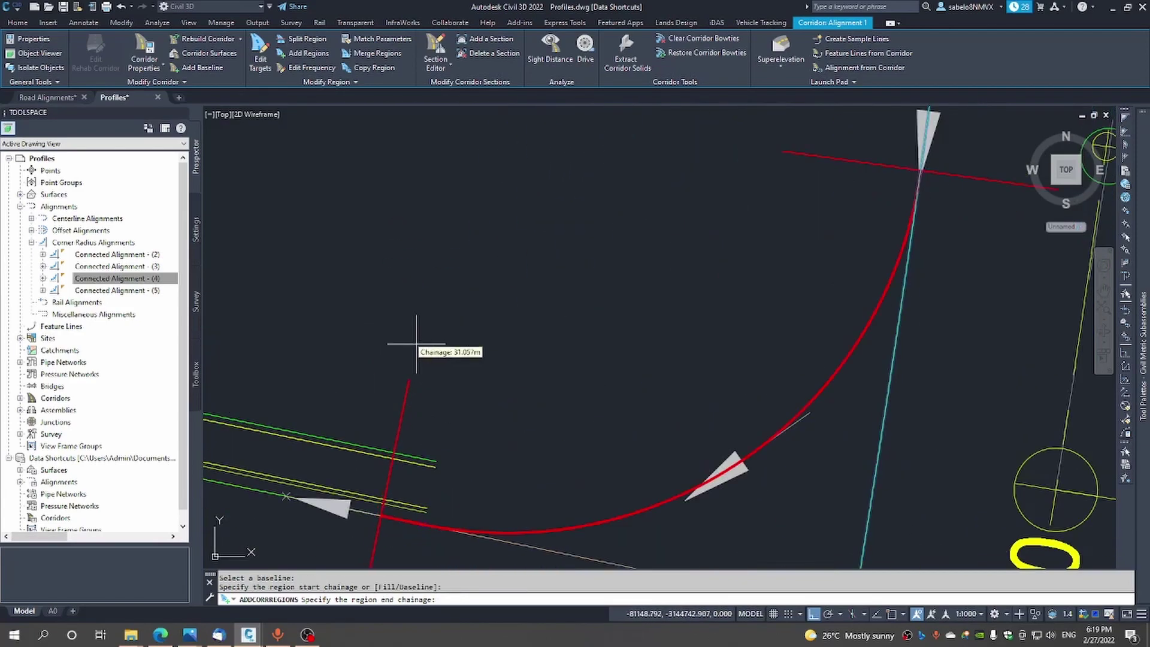
scroll(490, 368, up, 4)
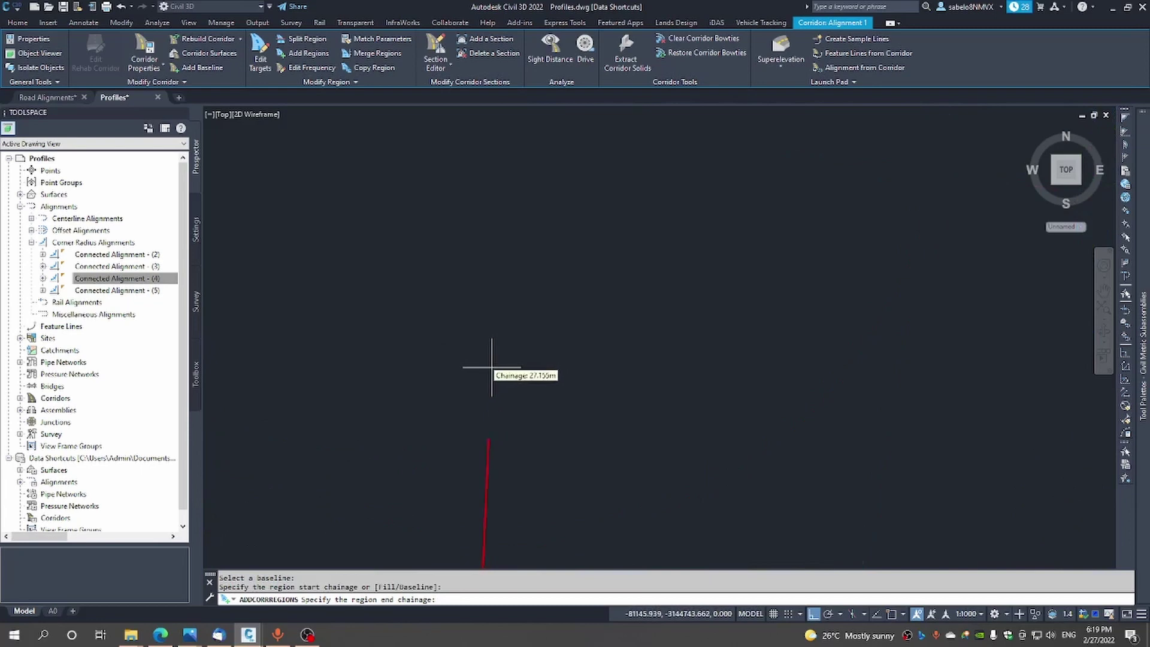
scroll(491, 367, down, 3)
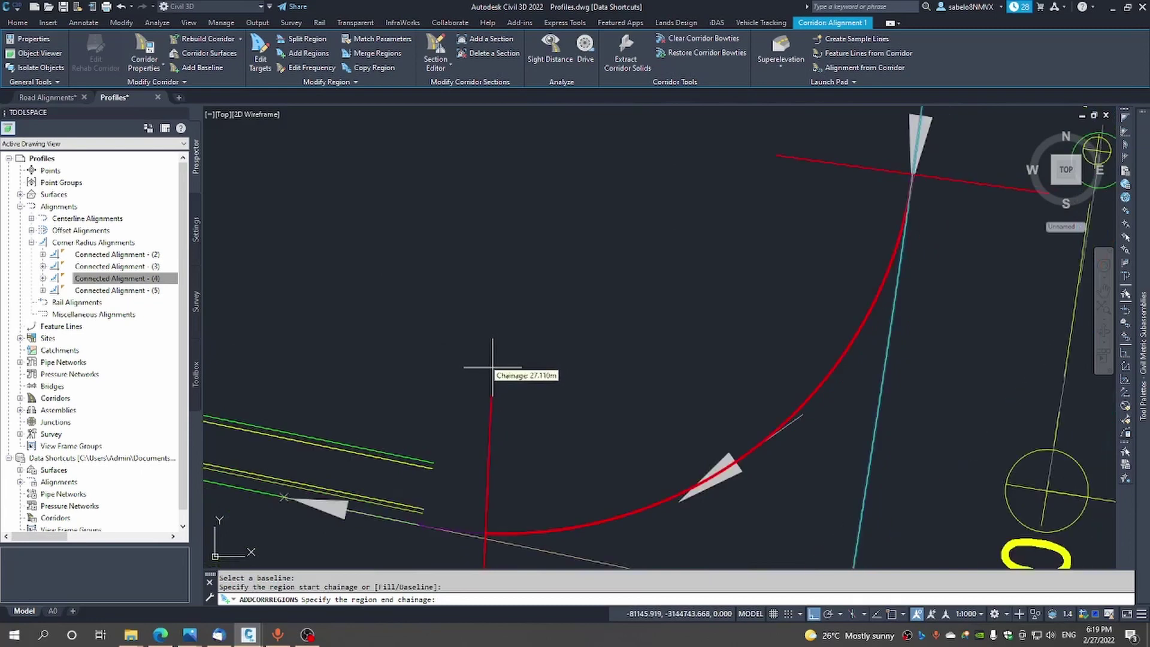
click(449, 356)
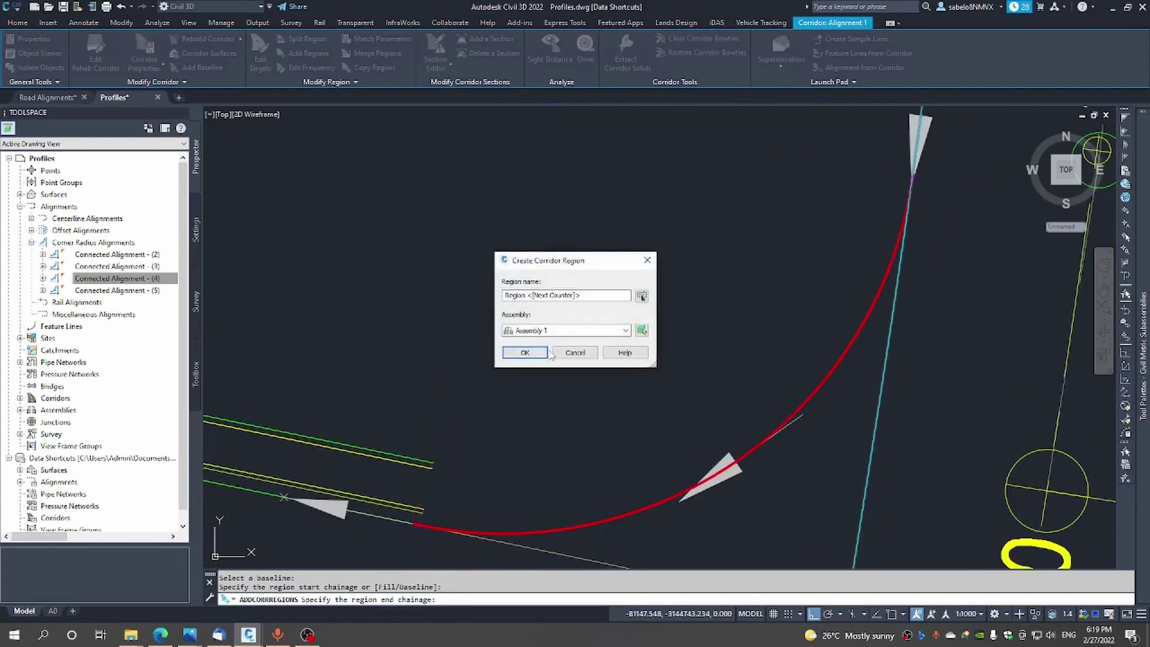
click(625, 331)
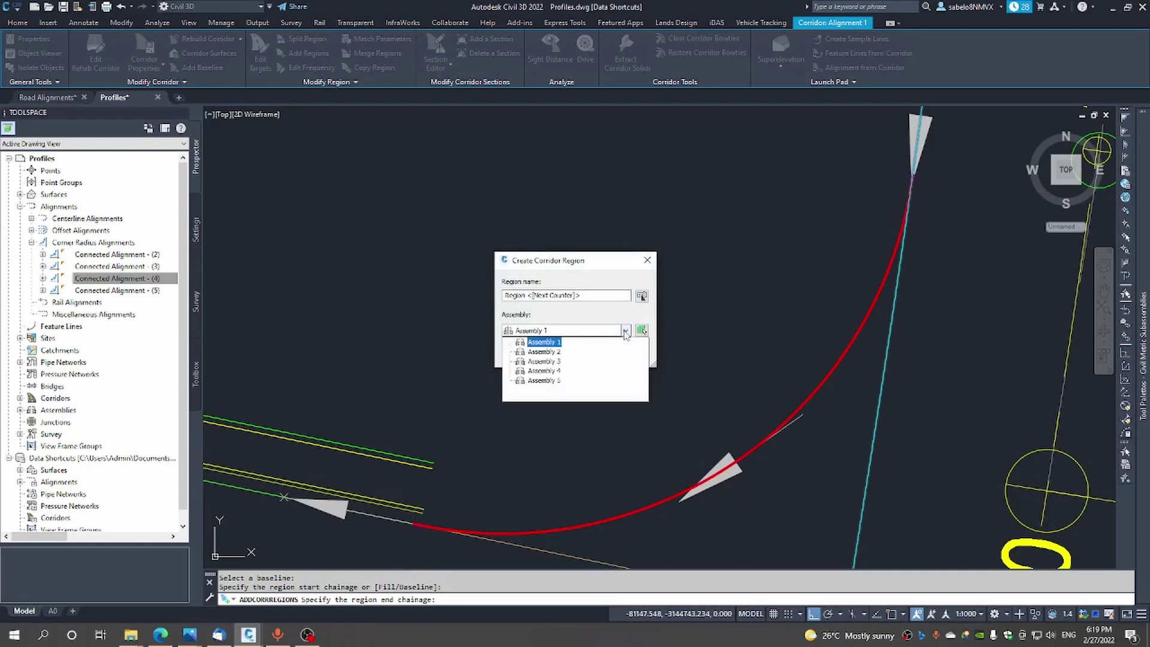
click(561, 365)
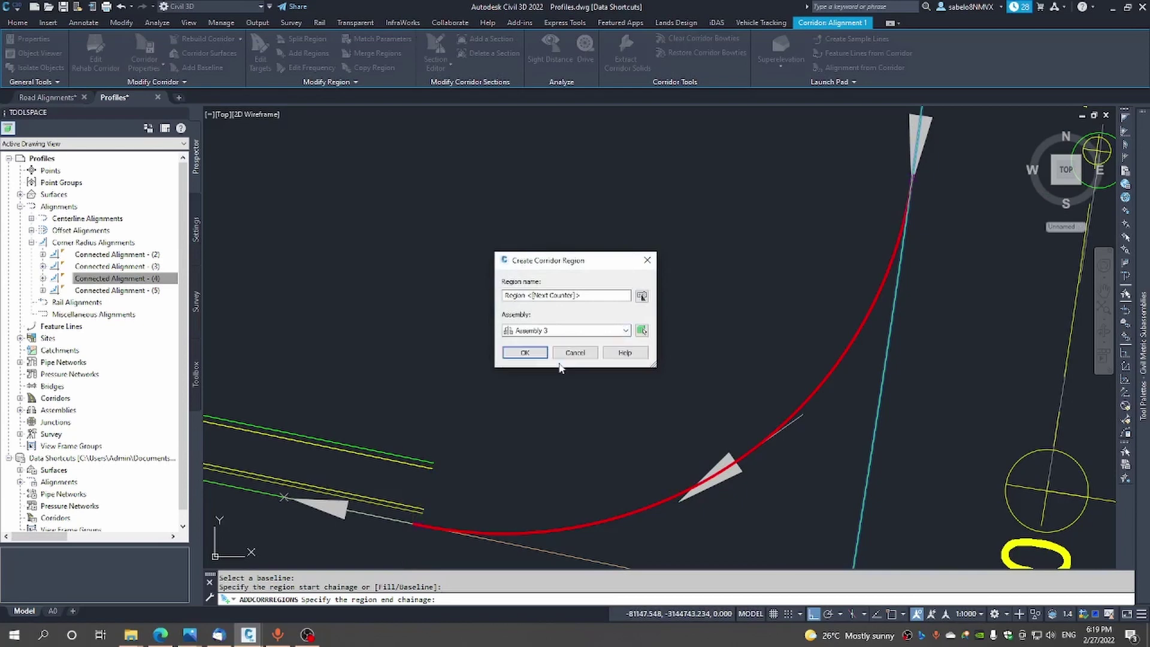
click(525, 352)
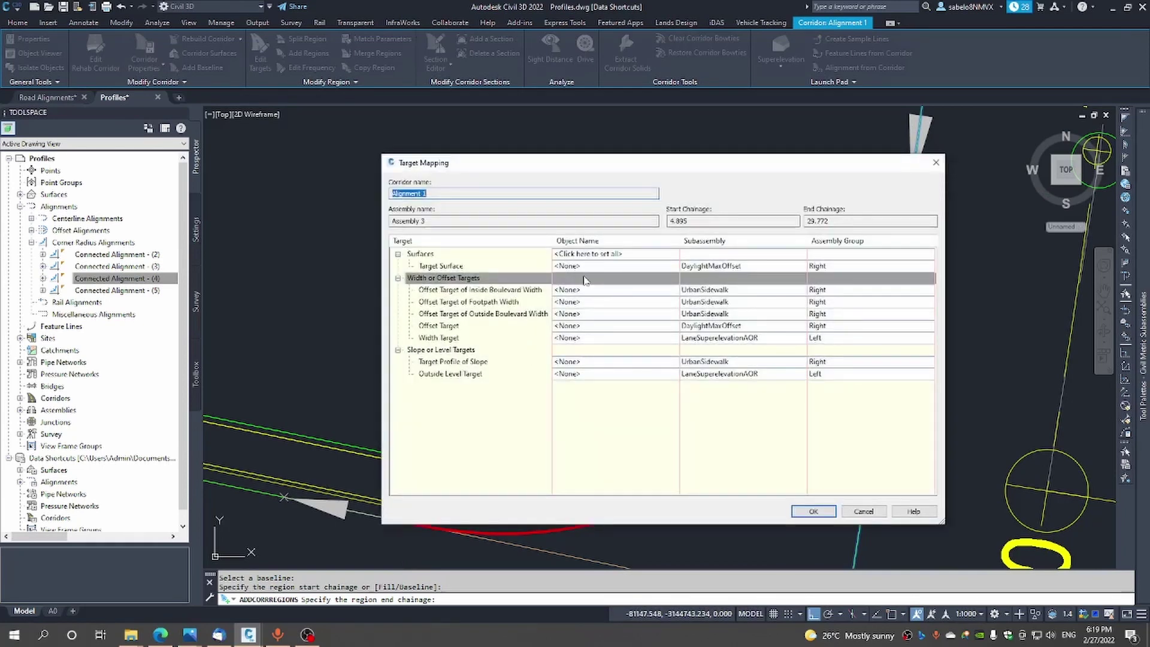
Set the region's target surface to Ngl Topo
click(560, 266)
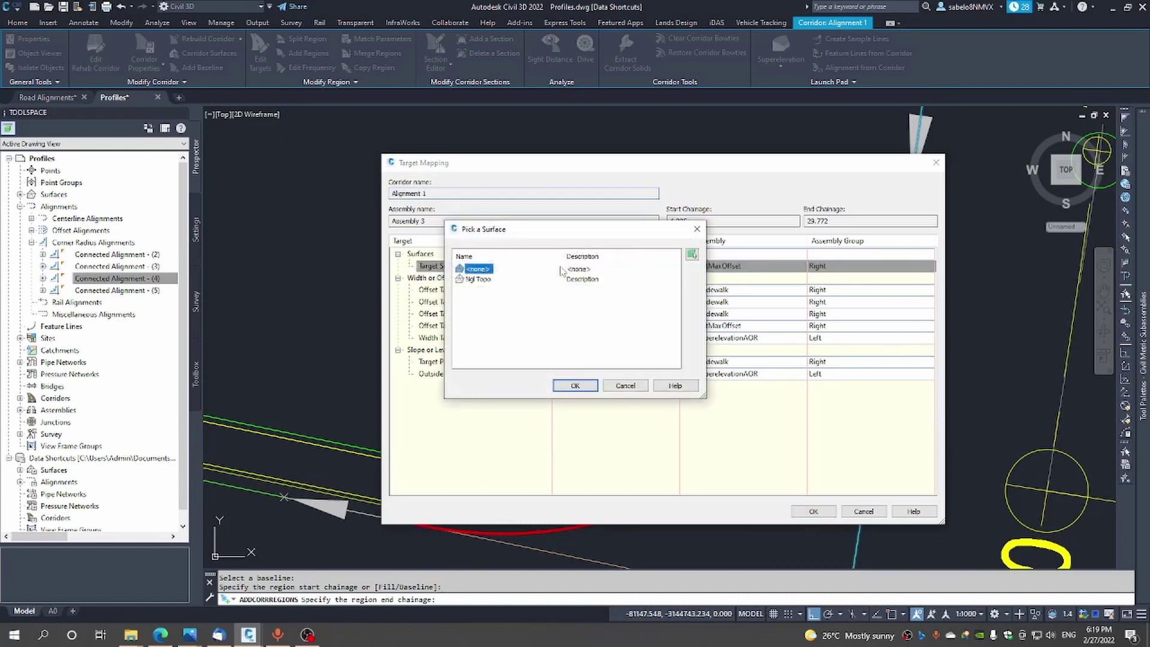
click(479, 279)
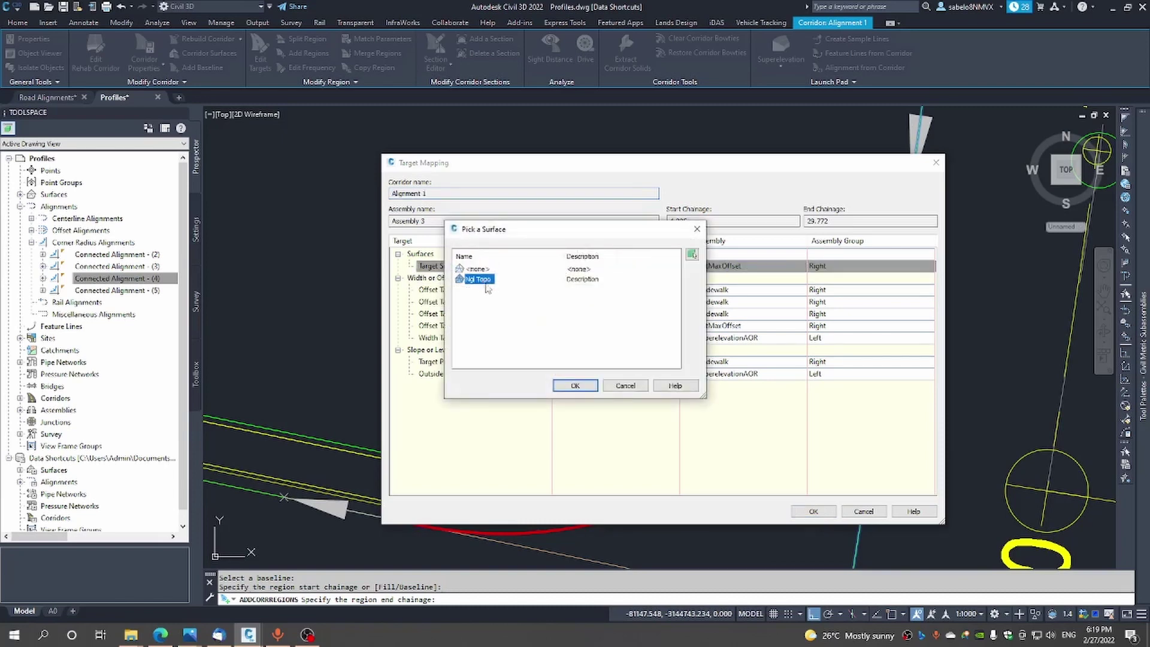
click(573, 386)
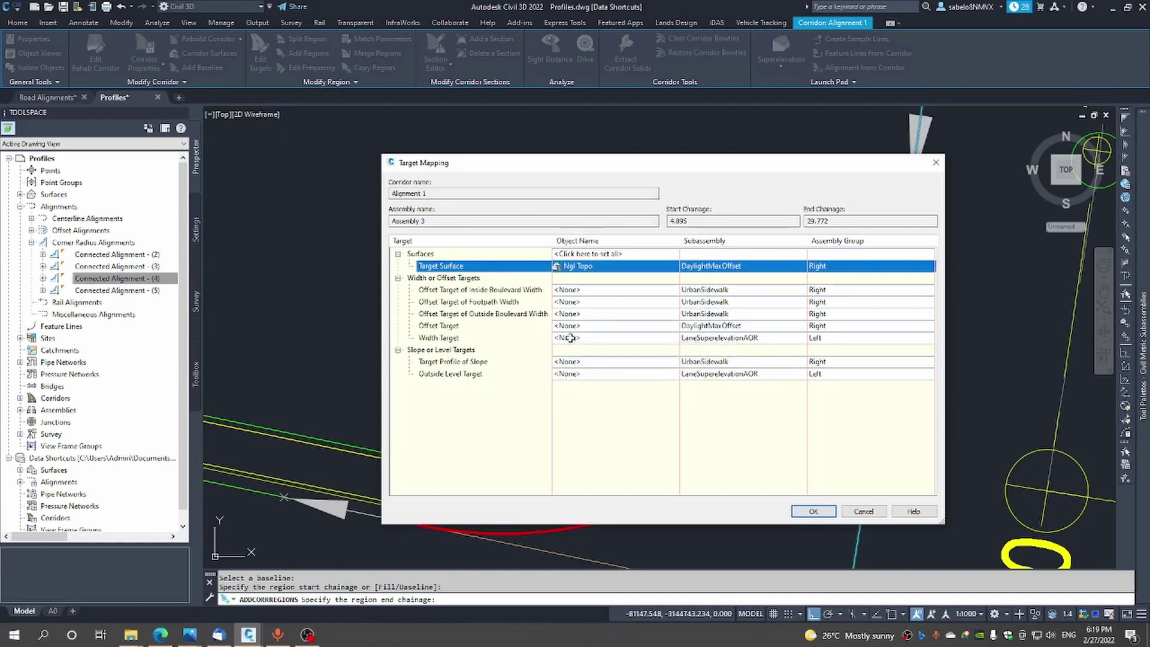
Set the lane width targets to Alignment 1-Left (3.500m) and Alignment 5
click(570, 337)
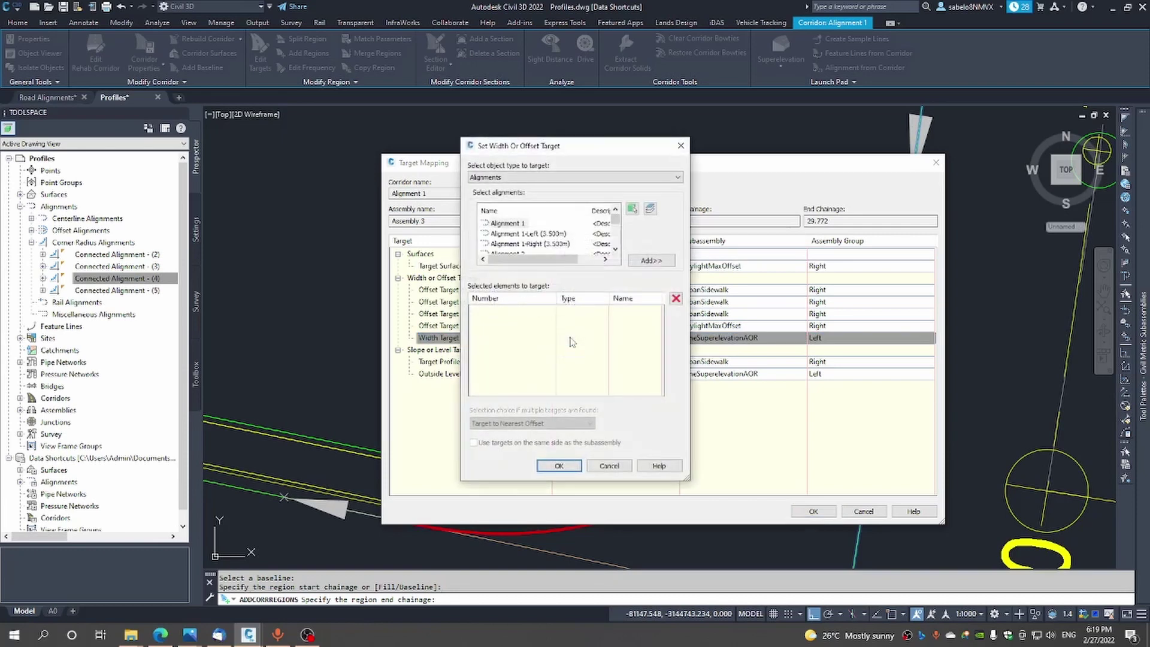
click(538, 235)
click(646, 262)
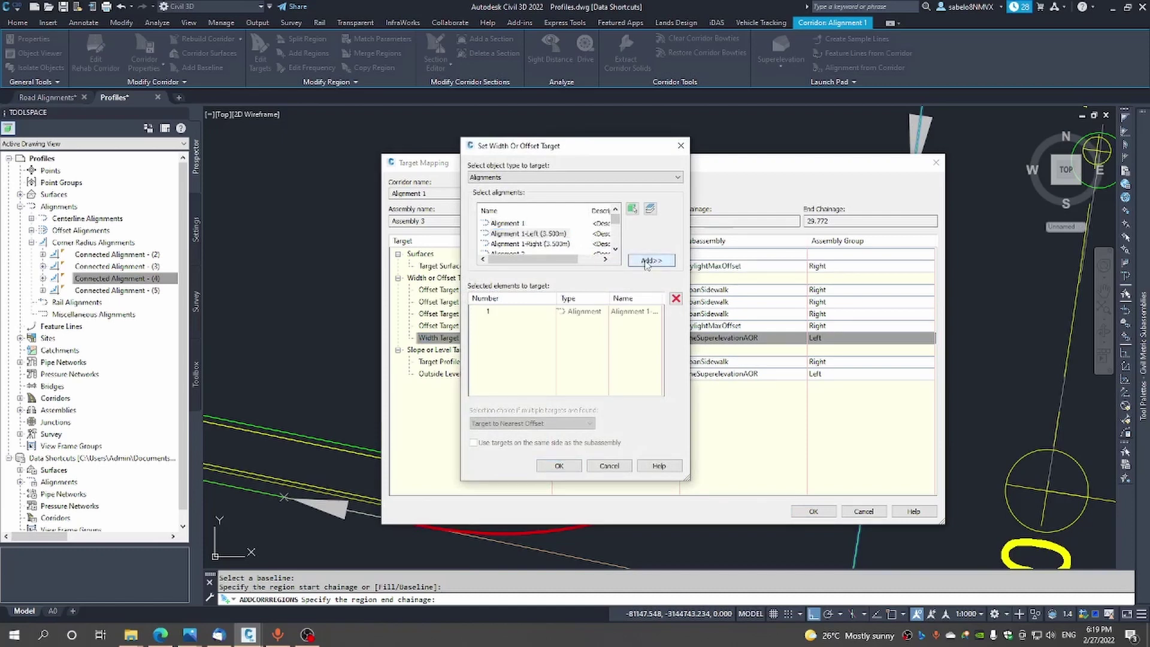
drag(617, 222, 619, 230)
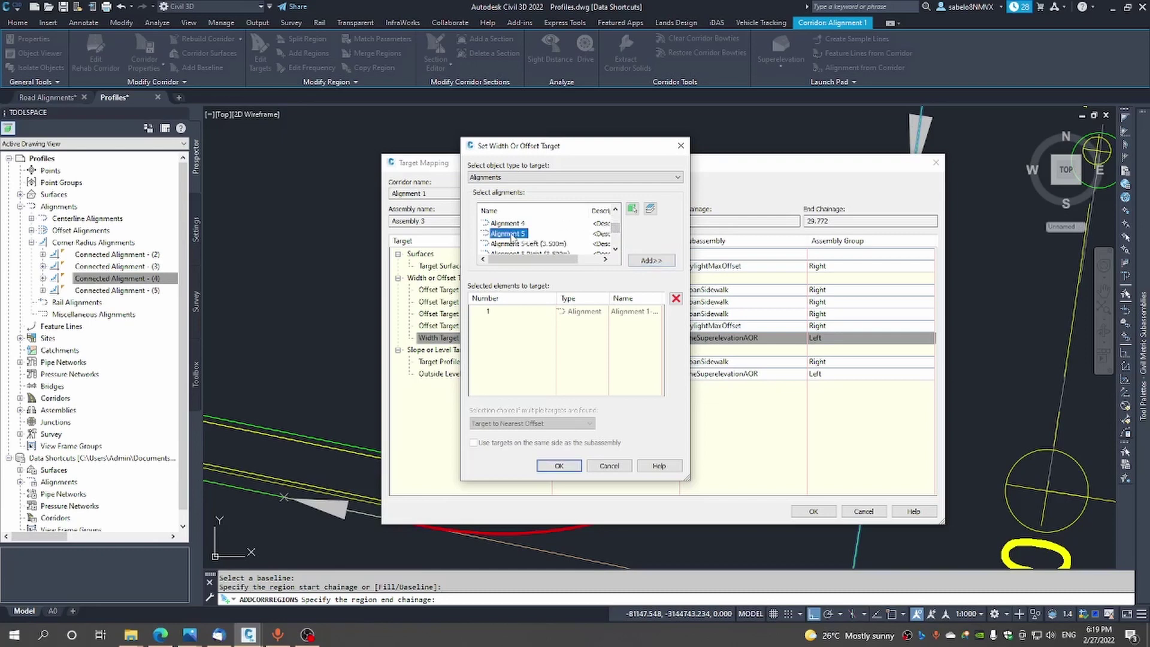
click(649, 261)
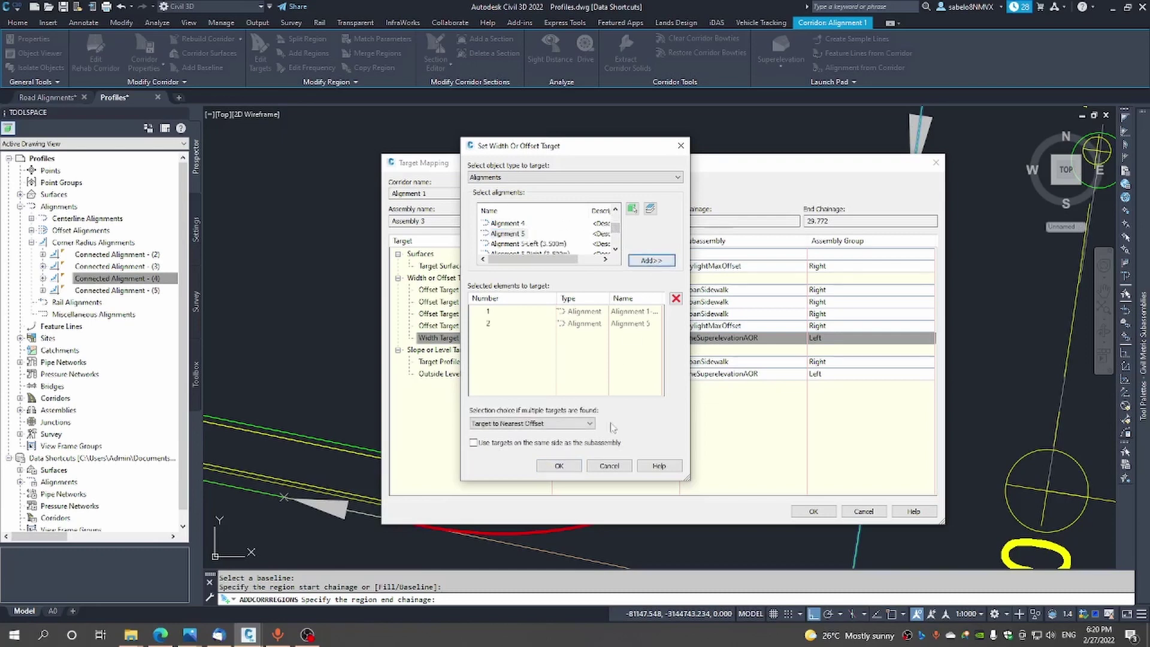
click(558, 466)
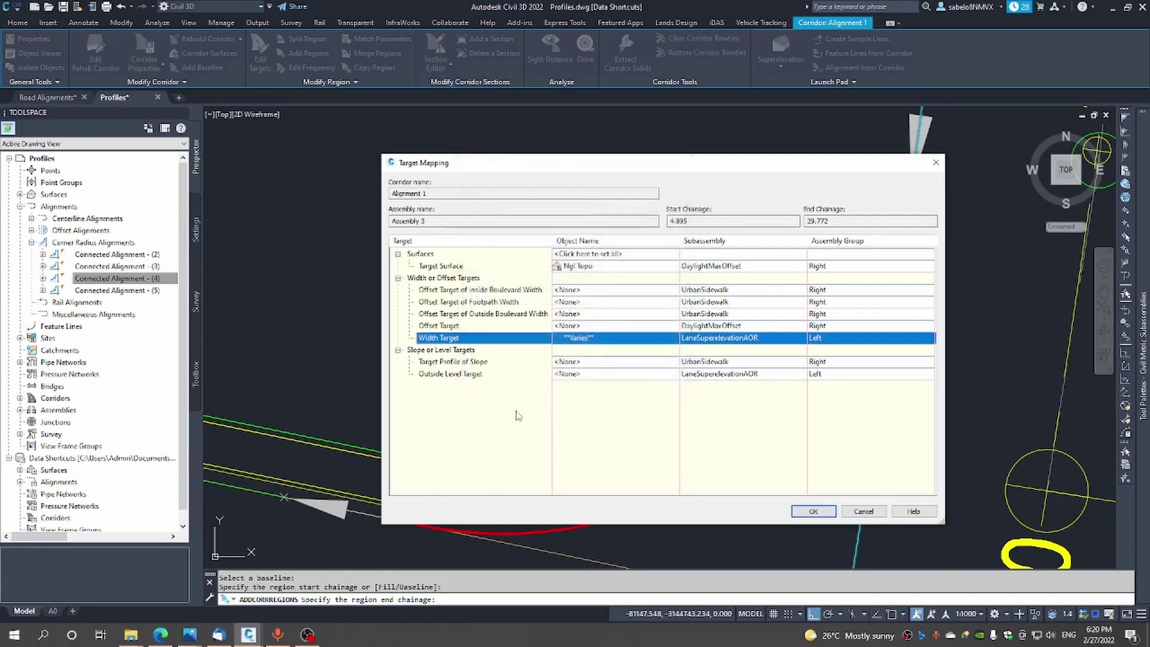
Set the outside level targets to the Alignment 1-Left and VA Alignment 5 profiles, then build the region
click(575, 374)
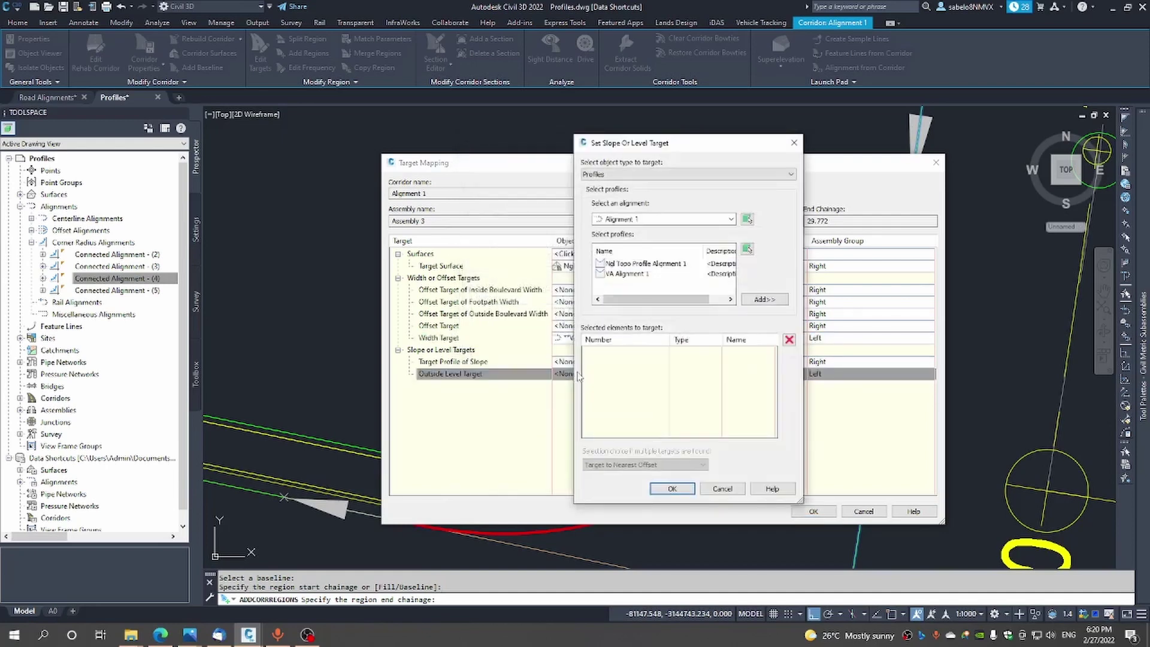
click(731, 219)
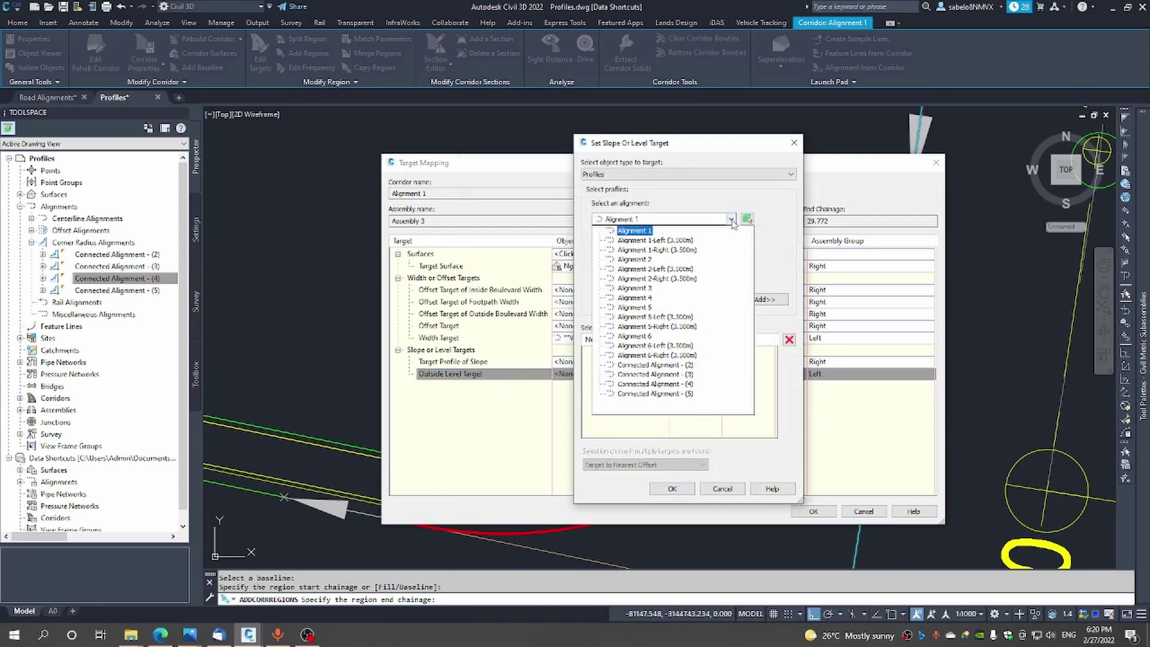
click(679, 240)
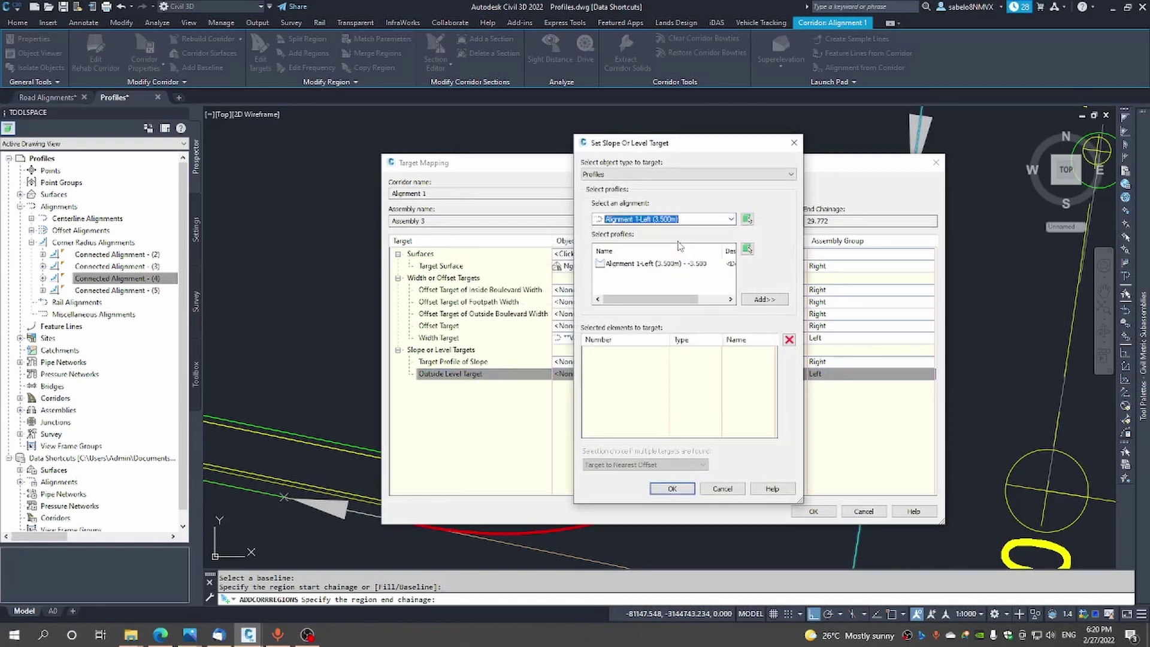
click(673, 266)
click(758, 299)
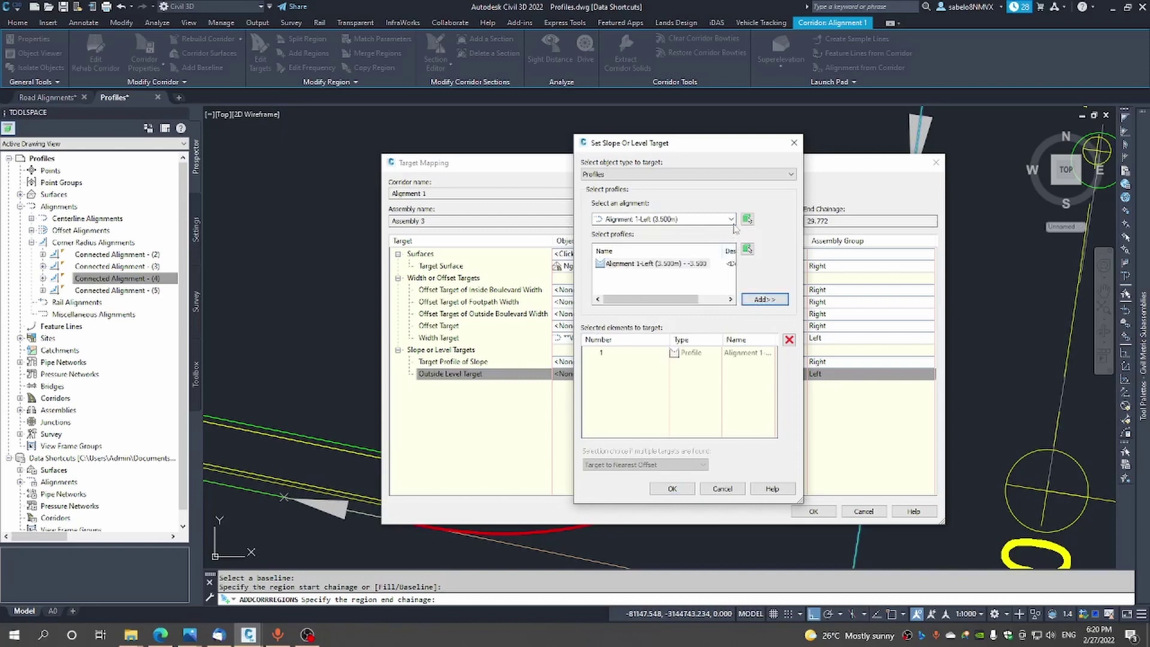
click(731, 220)
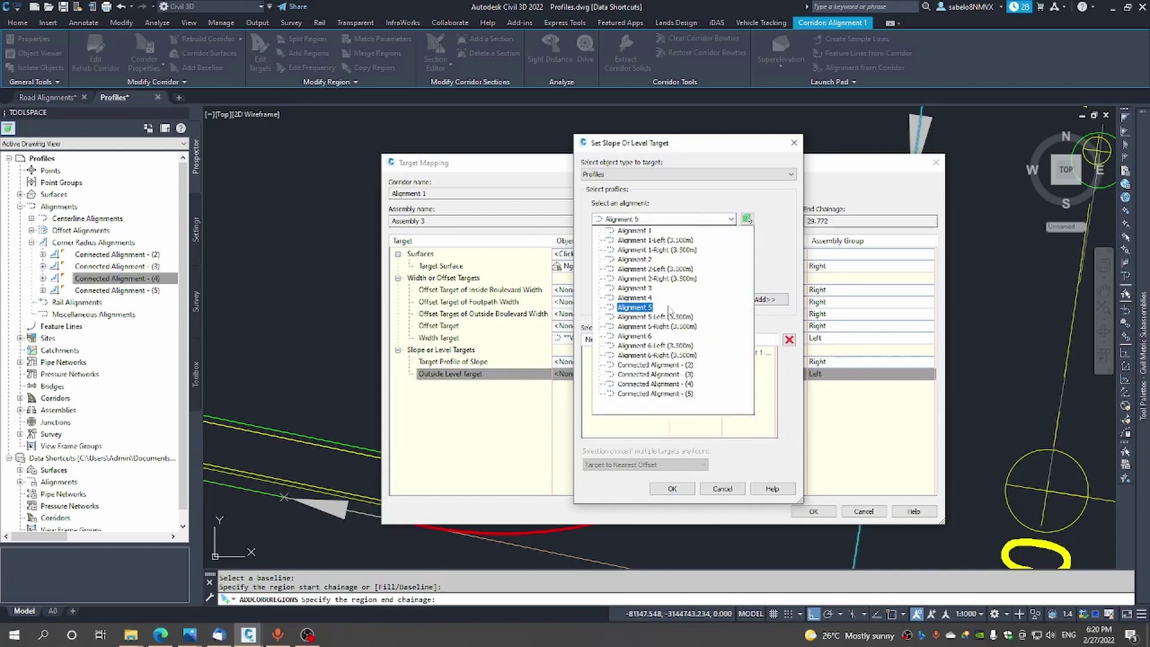
click(634, 308)
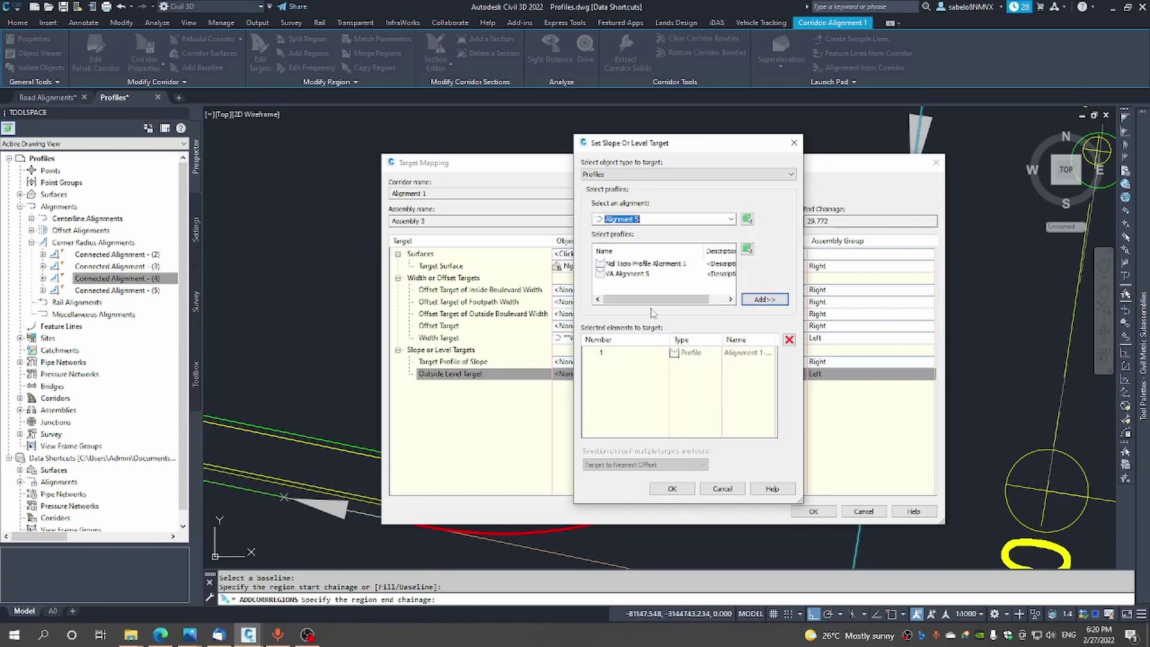
click(626, 273)
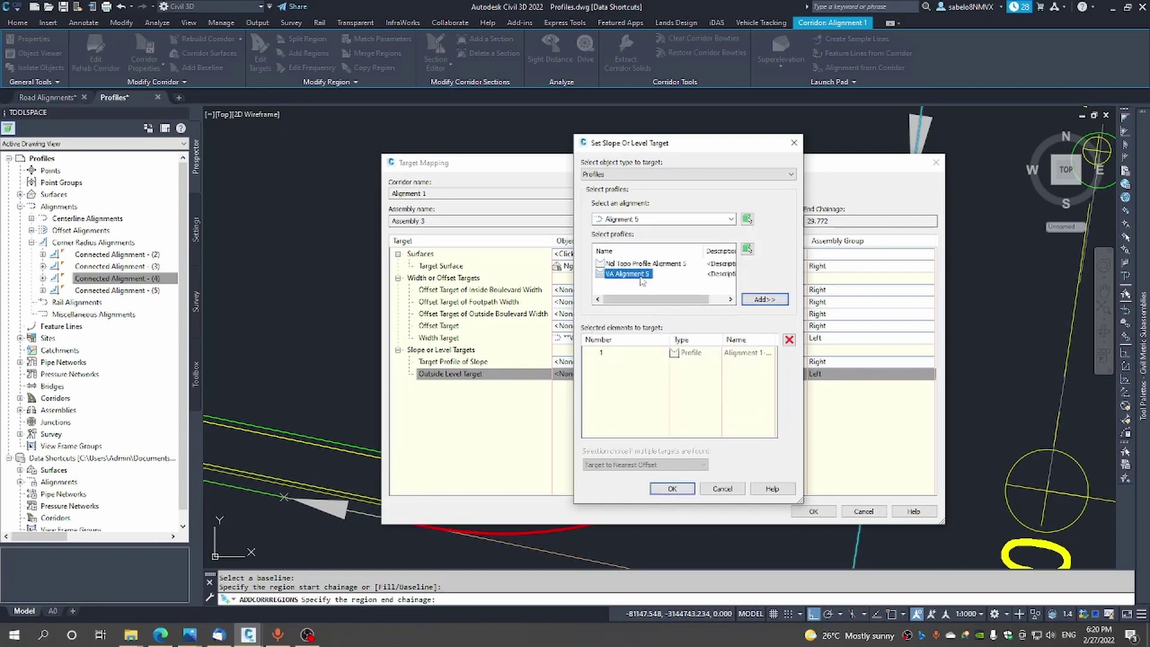
click(775, 302)
click(672, 489)
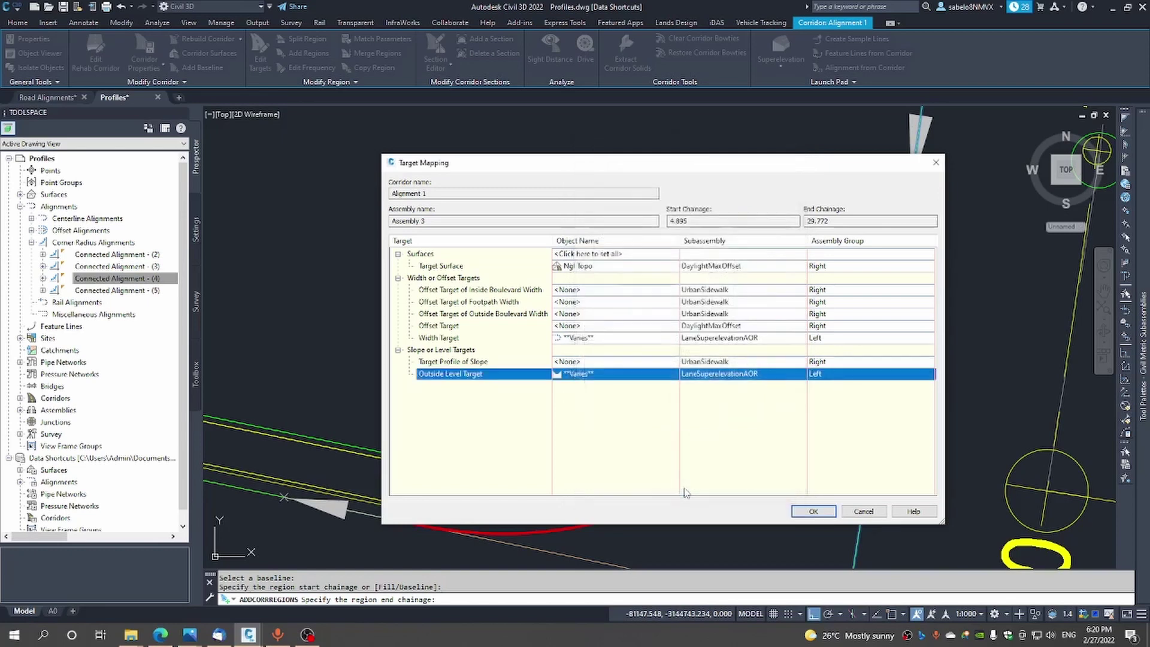
click(812, 510)
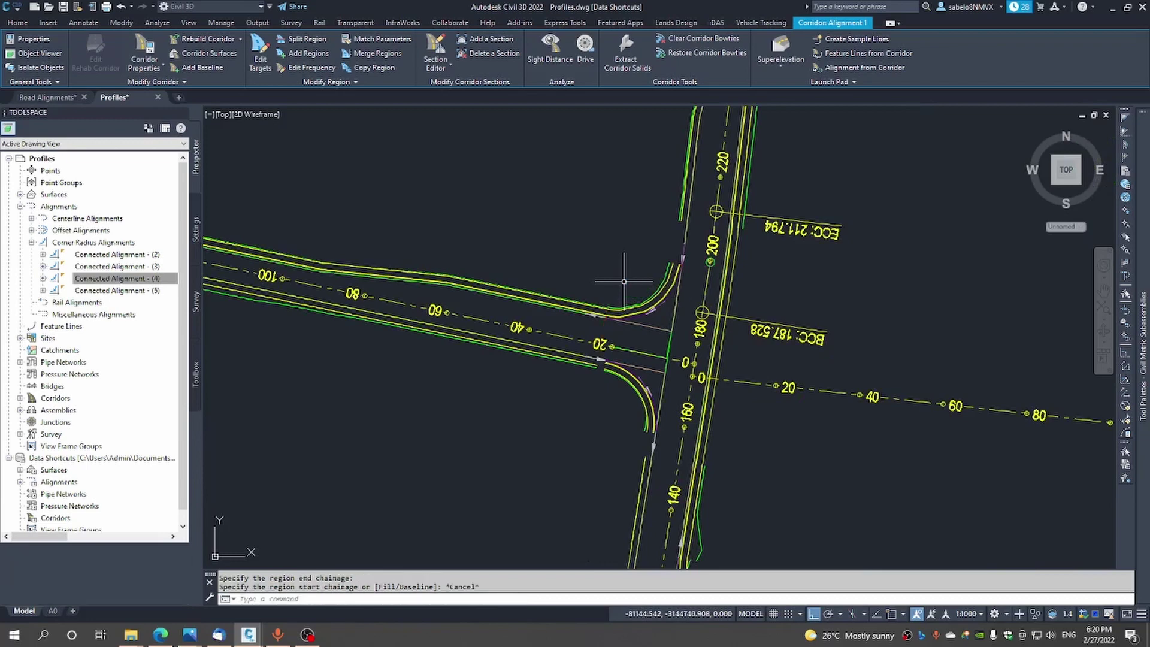
Edit Region 4's assembly frequency and set its curve increment to 2 m
key(Escape)
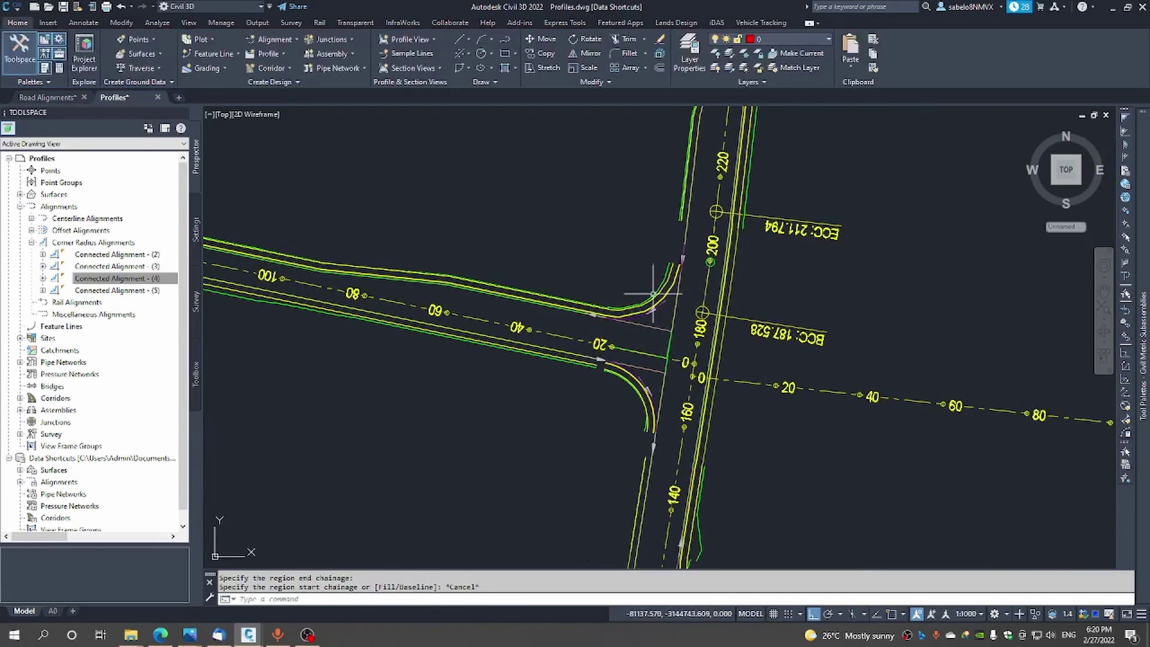
click(653, 298)
right_click(656, 304)
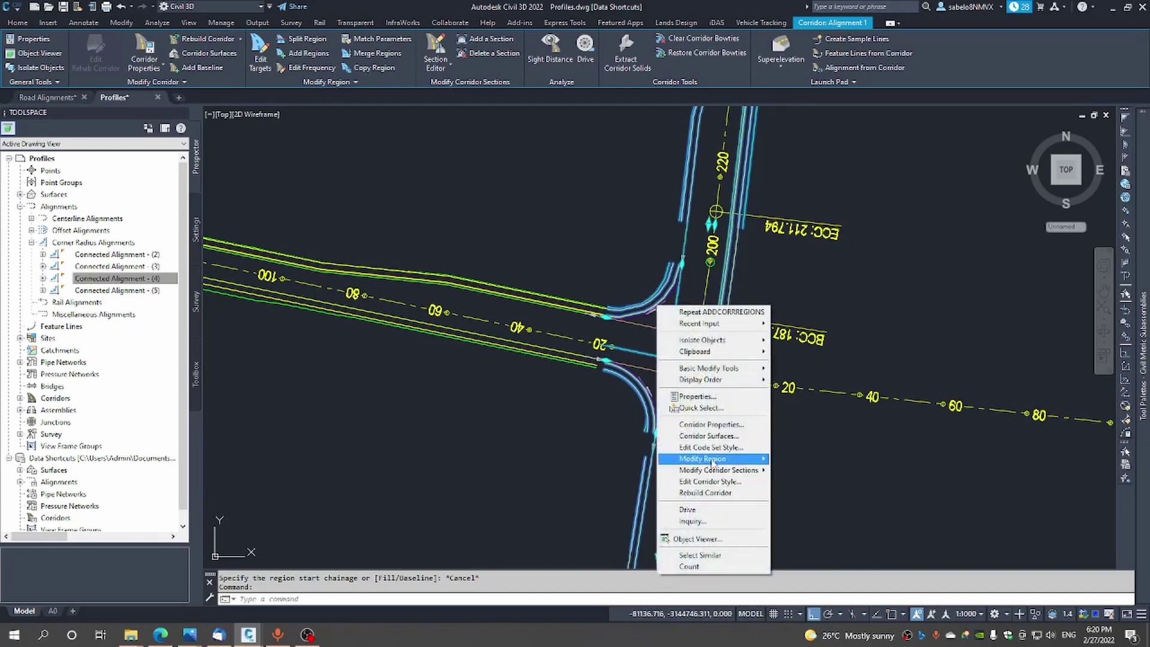
mouse_move(714, 462)
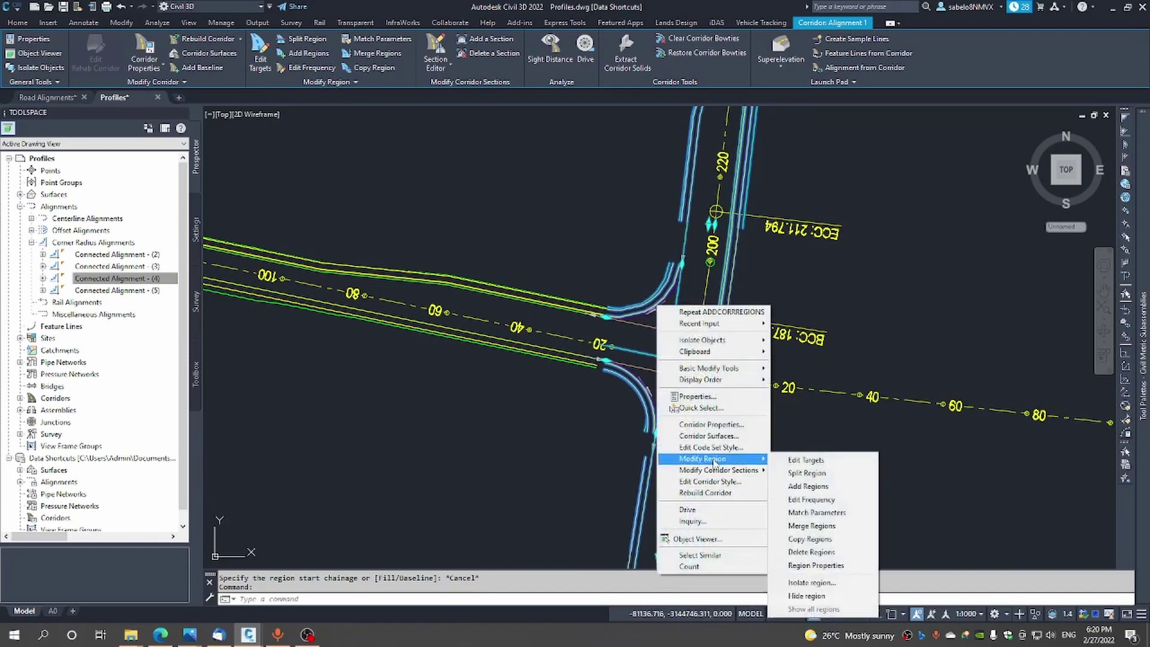
click(798, 500)
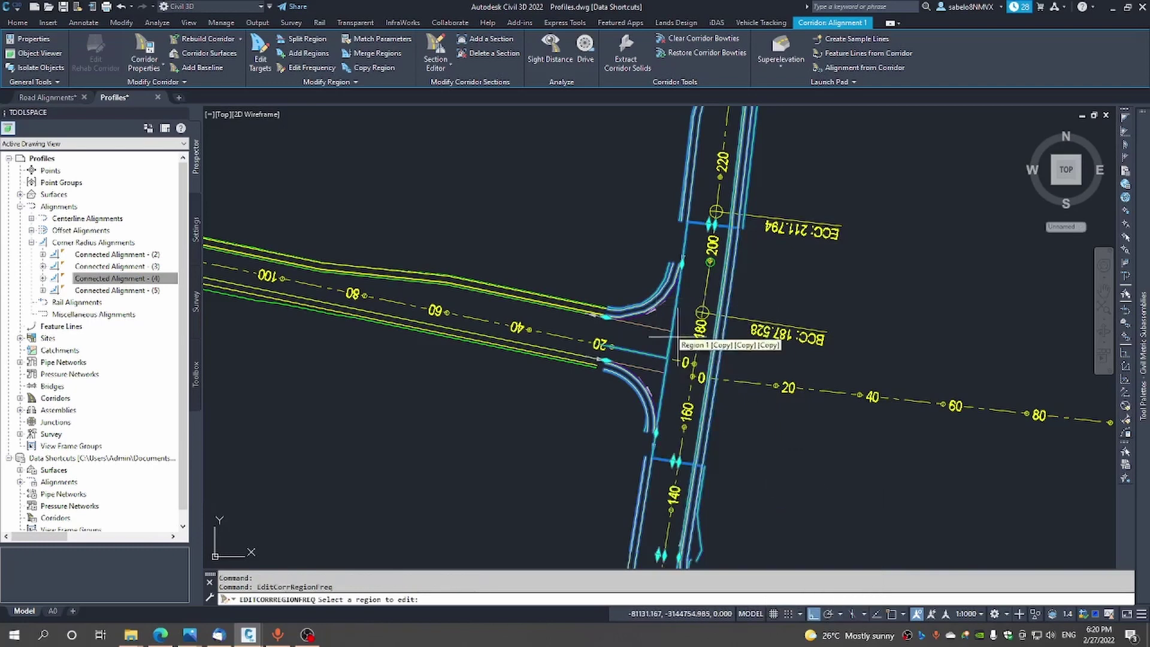
click(655, 312)
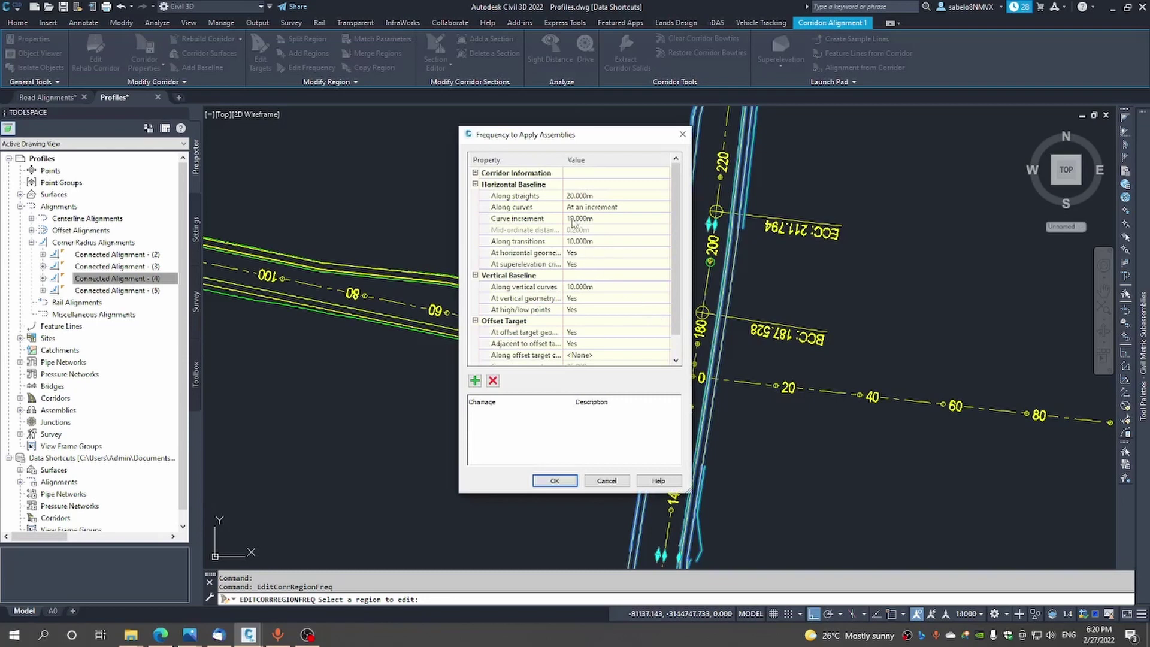
click(572, 218)
text(2)
Add an extra assembly at chainage 19.885 m and apply the frequency settings
click(474, 380)
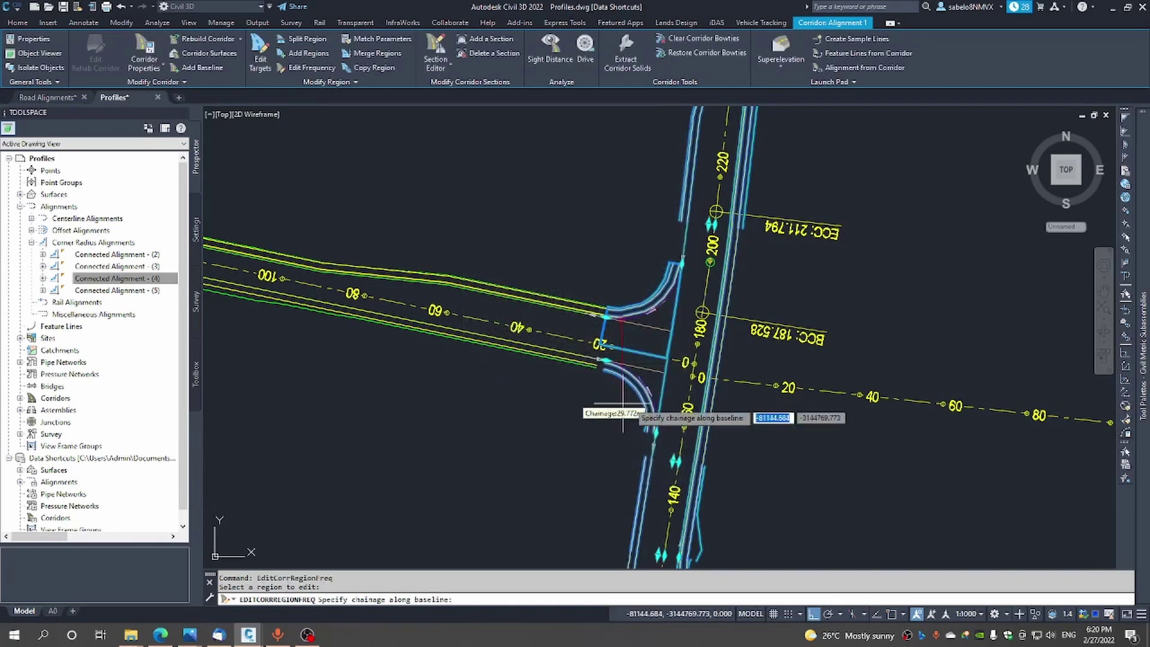
scroll(681, 371, up, 8)
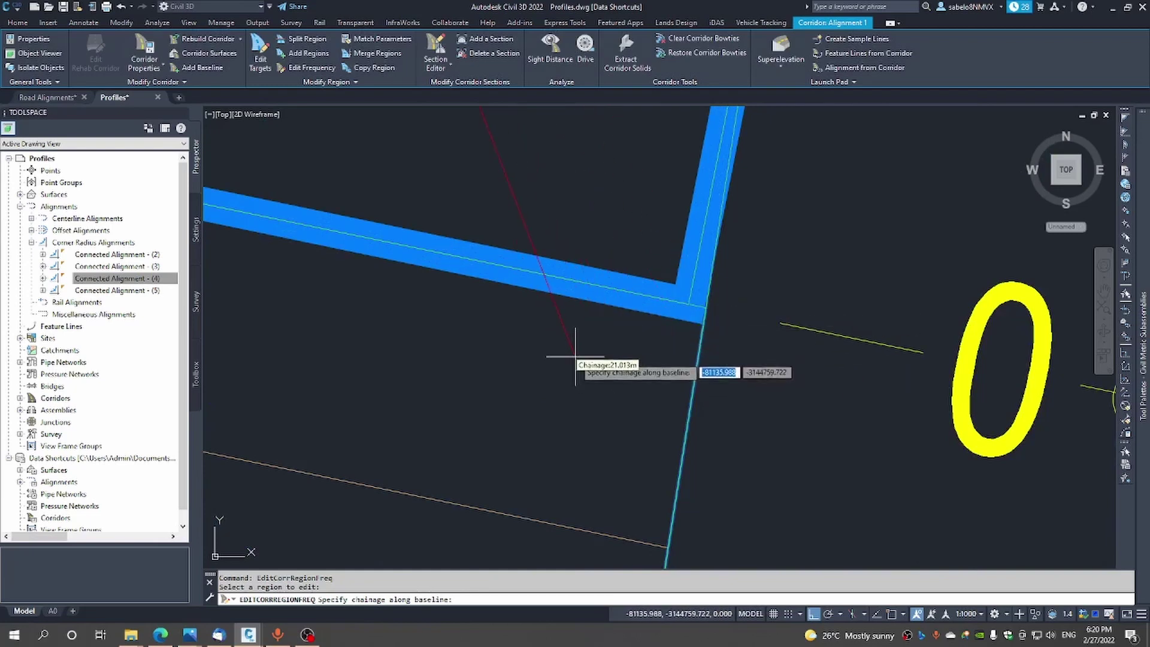
text('os)
key(Return)
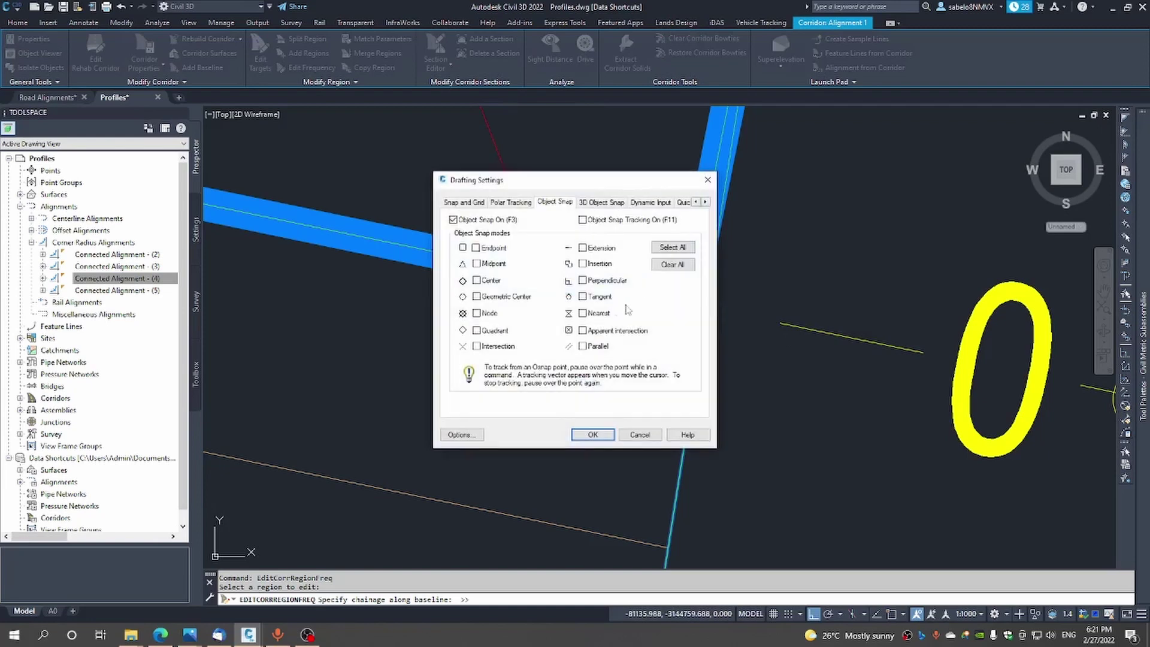
click(592, 434)
scroll(708, 307, down, 5)
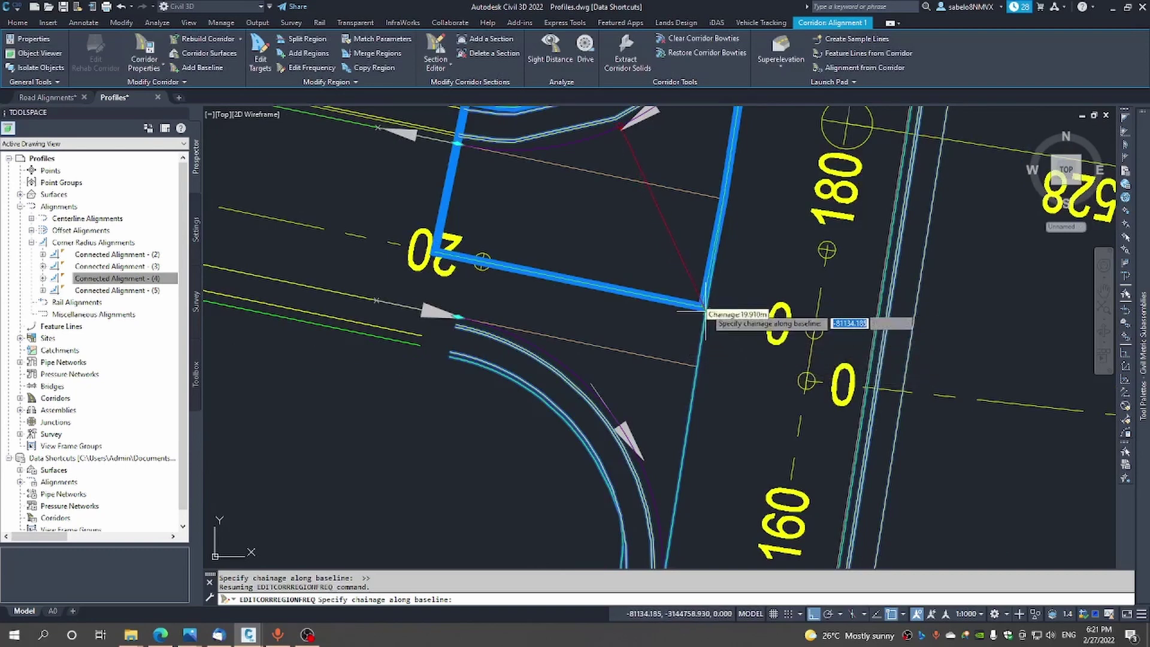
scroll(705, 310, up, 4)
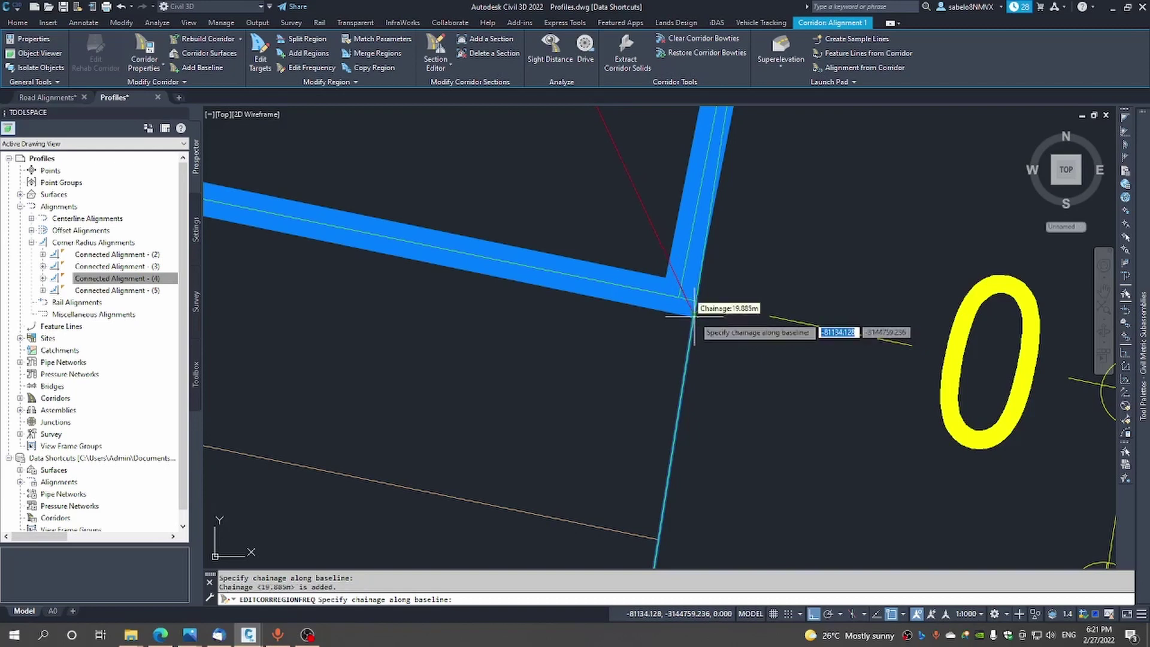
click(715, 353)
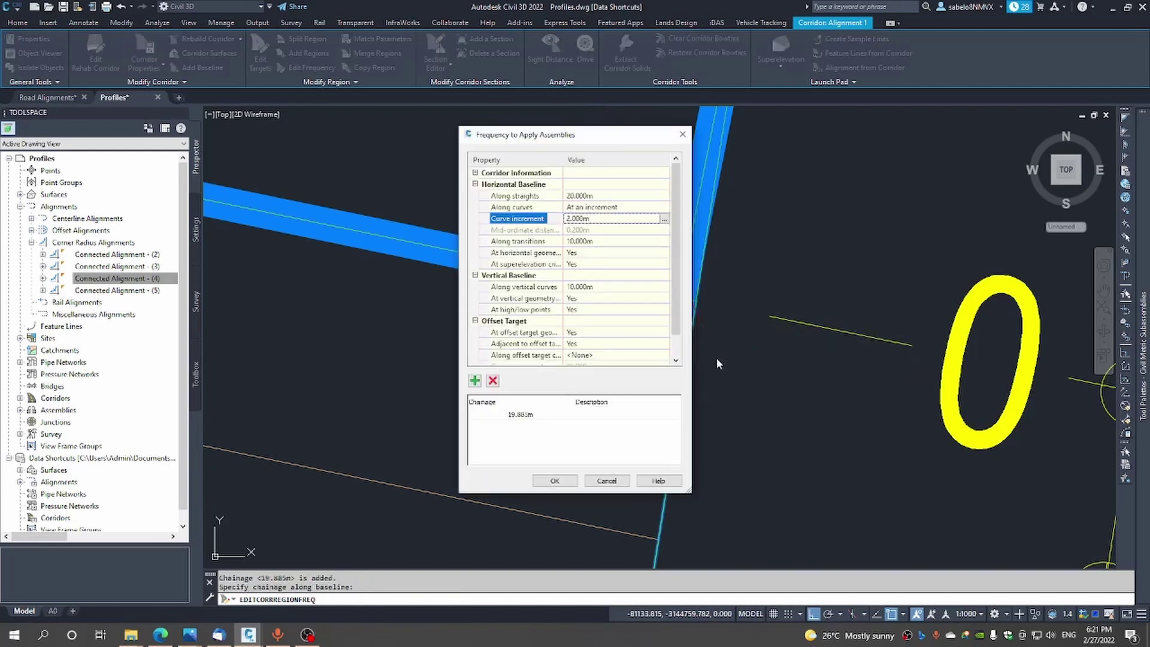
click(565, 483)
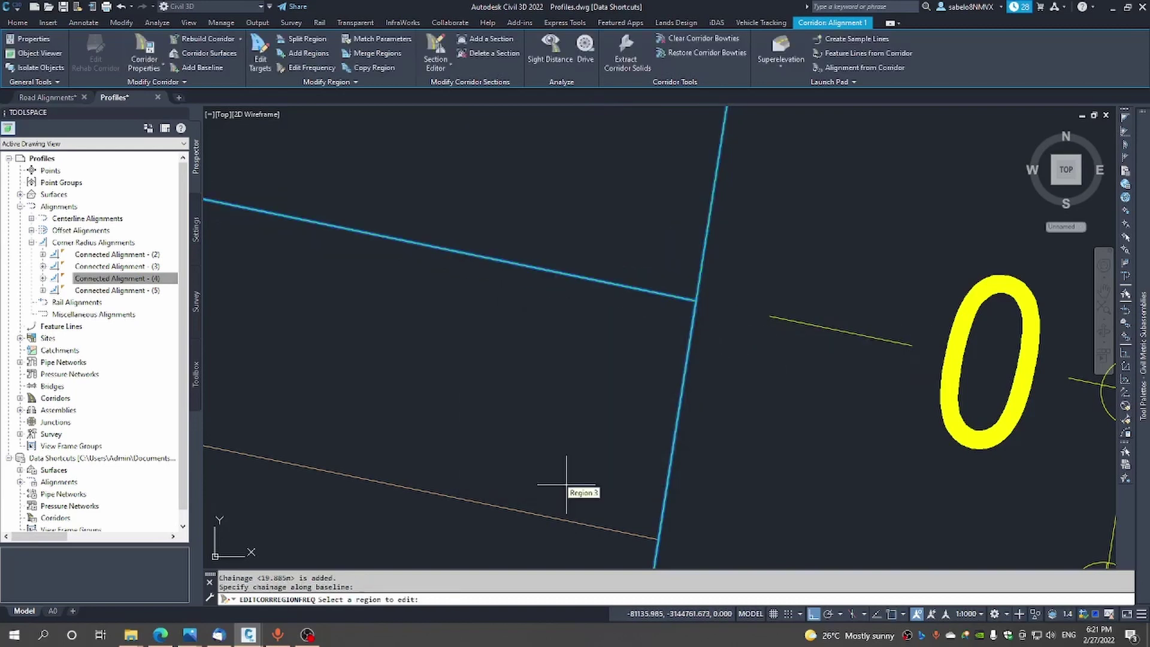
scroll(585, 360, down, 6)
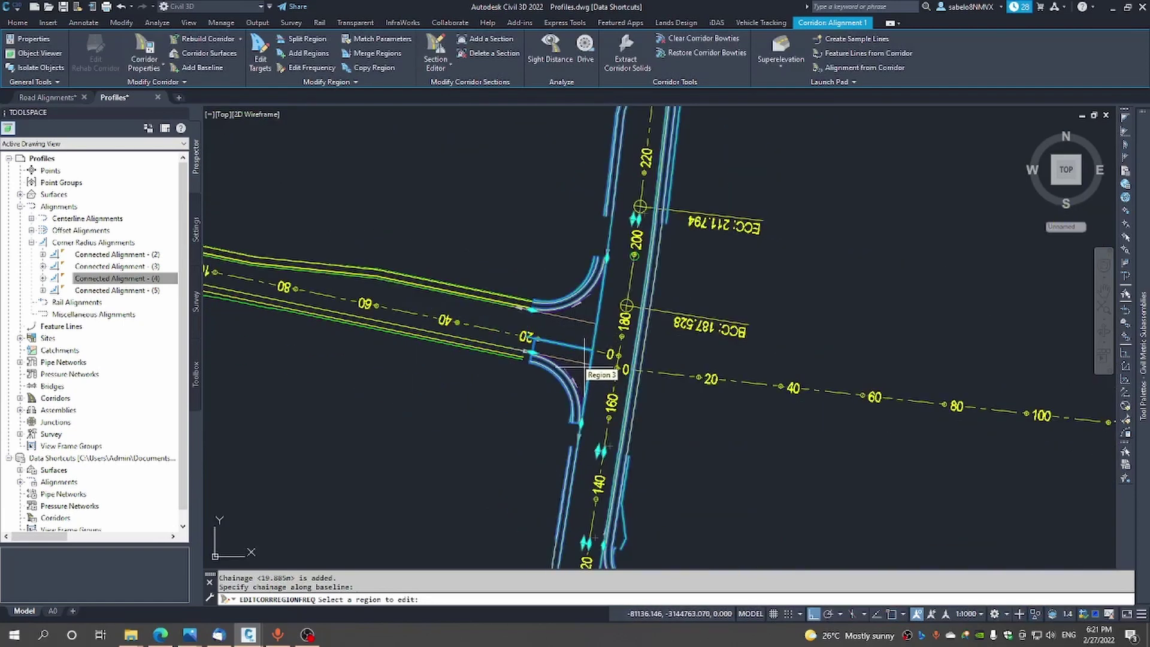
Stretch one corridor grip to a new point, then cancel and deselect the corridor
key(Escape)
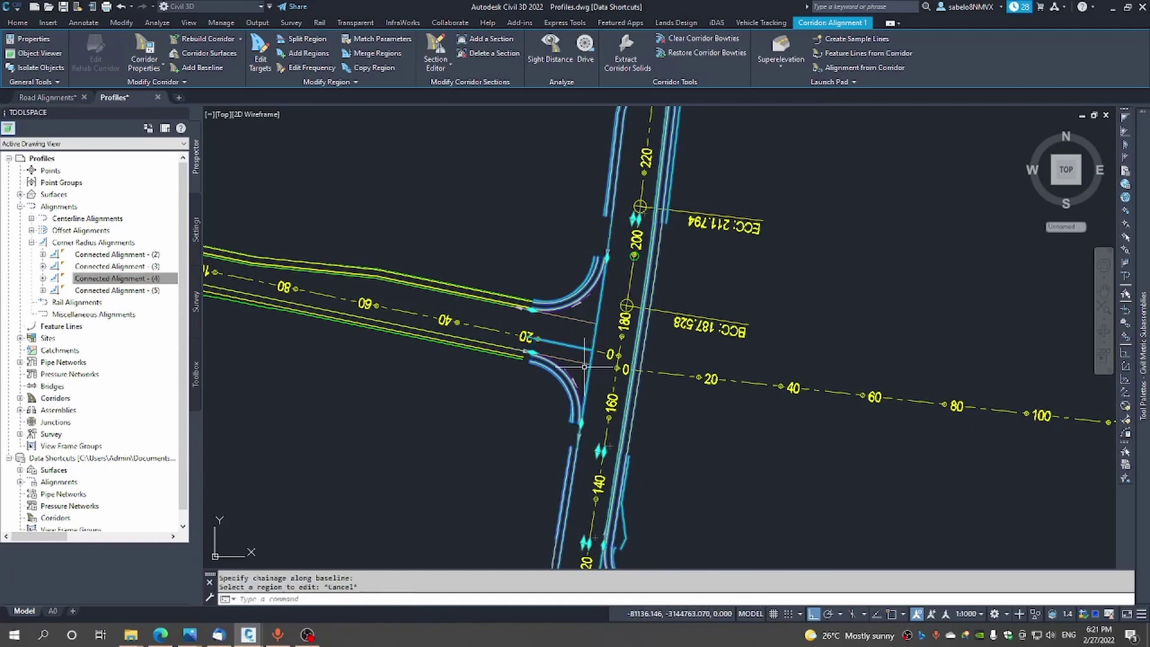
click(511, 353)
click(527, 337)
click(540, 339)
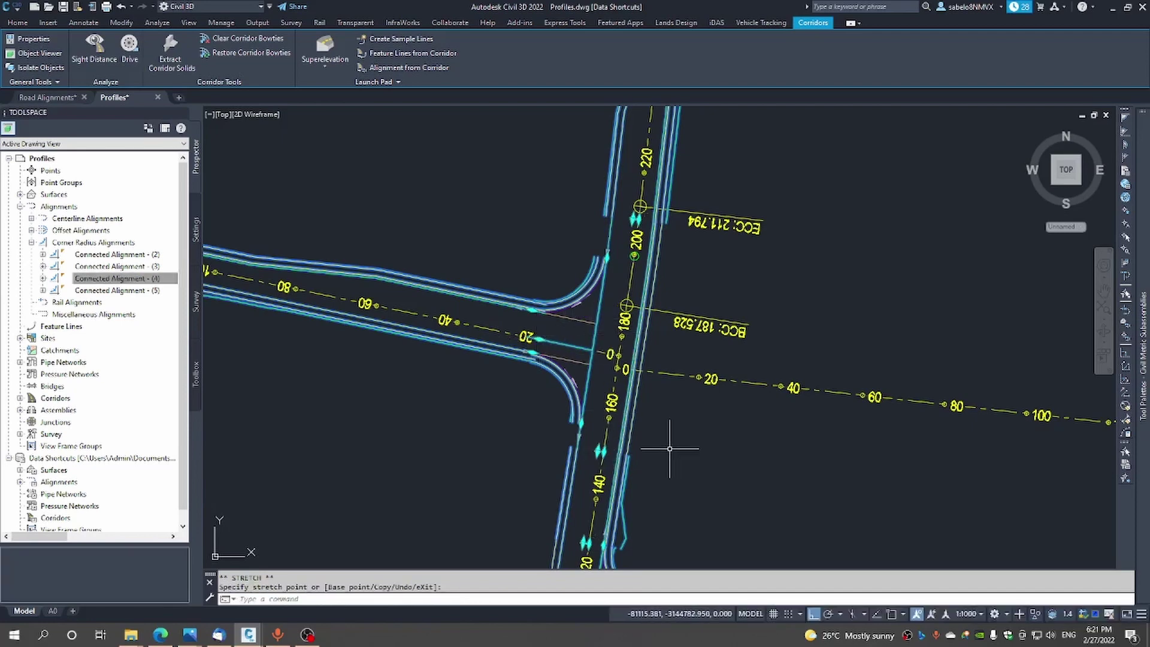
key(Escape)
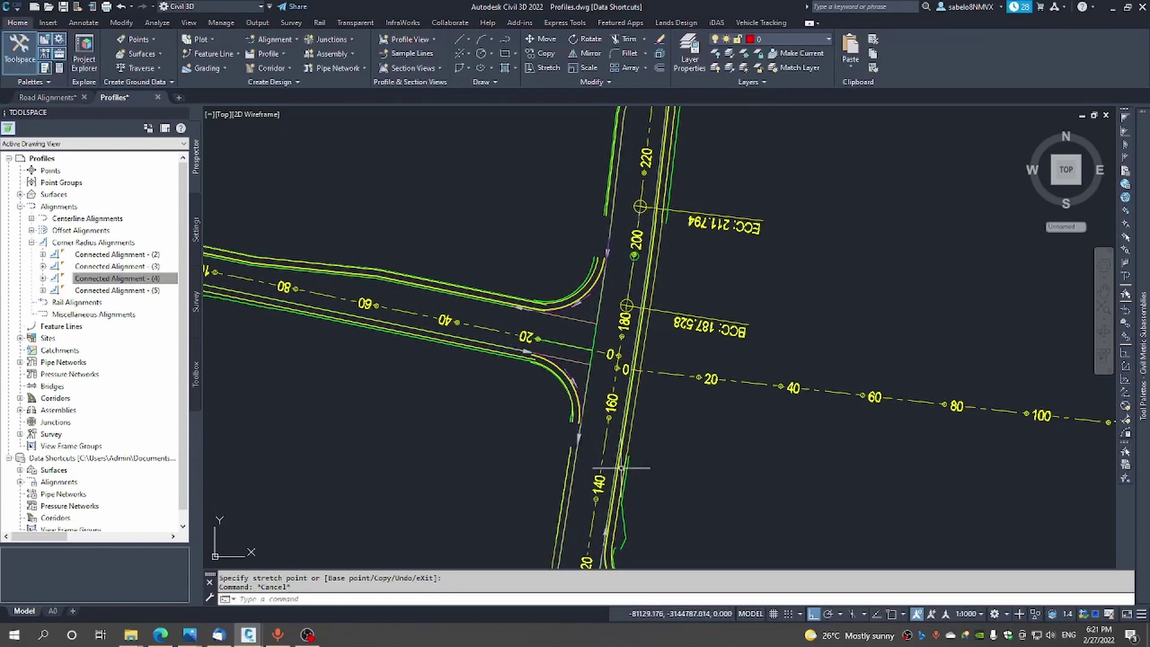
Stretch the corridor's region end grips near station 200 to line up with the curb returns
click(570, 452)
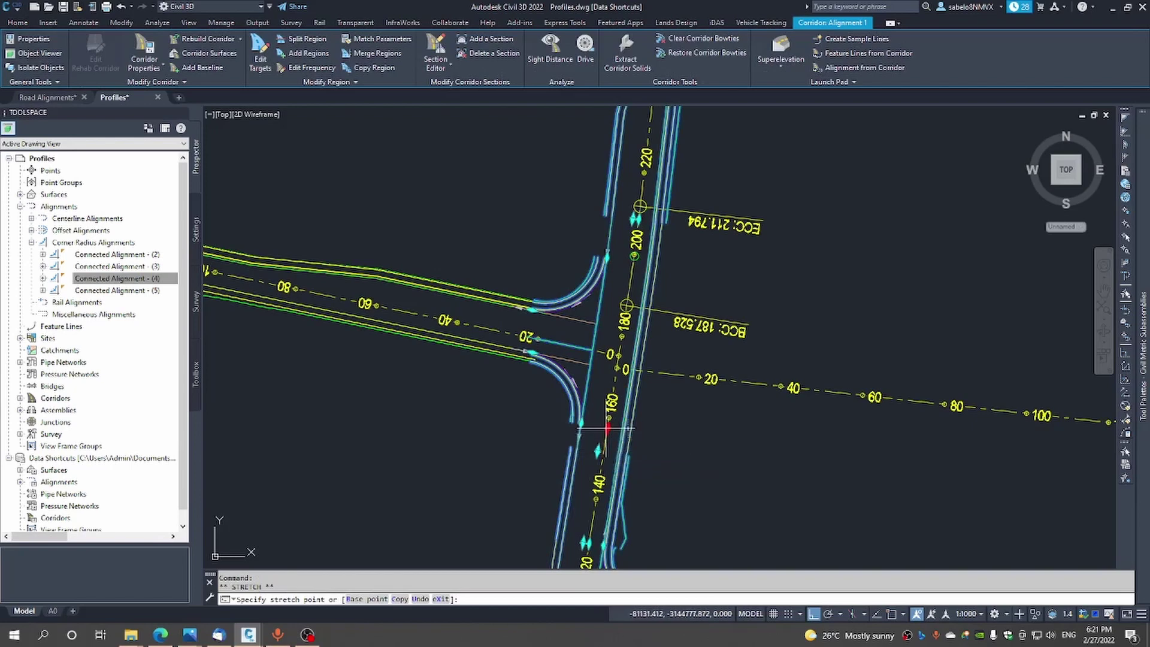
click(606, 427)
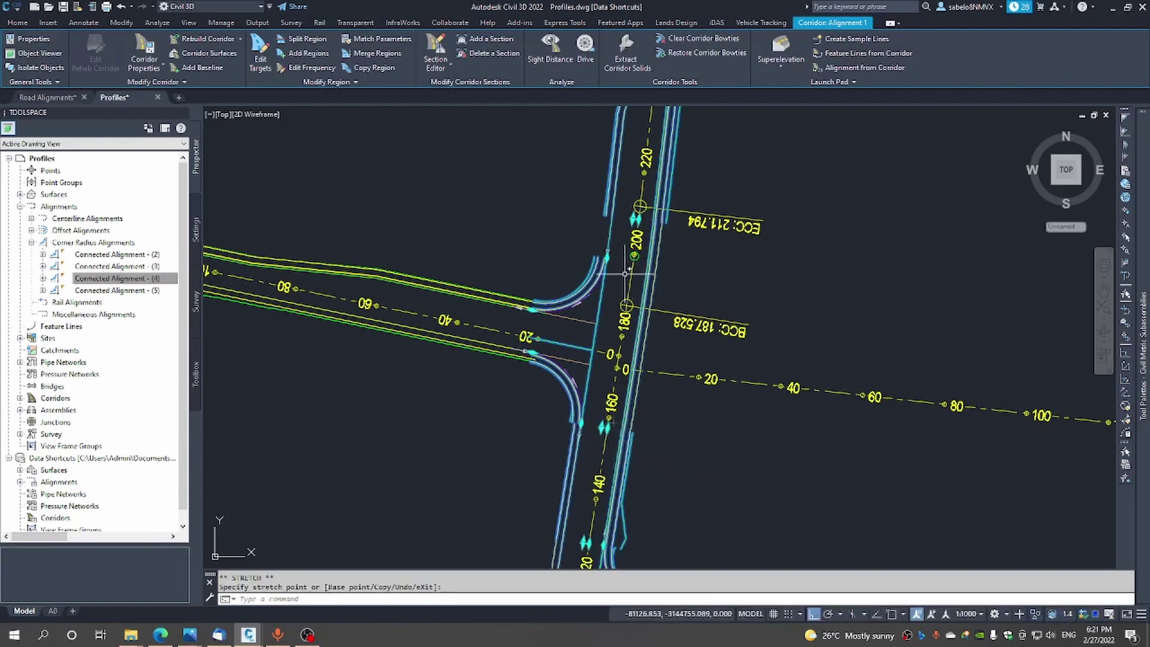
click(636, 220)
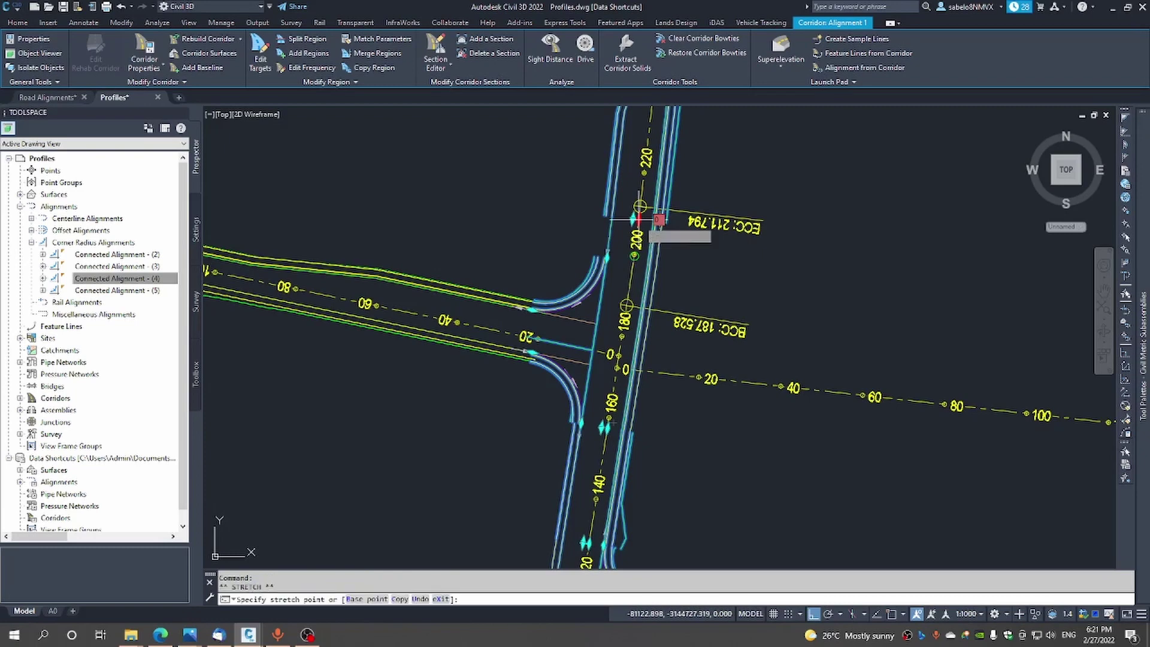
click(633, 257)
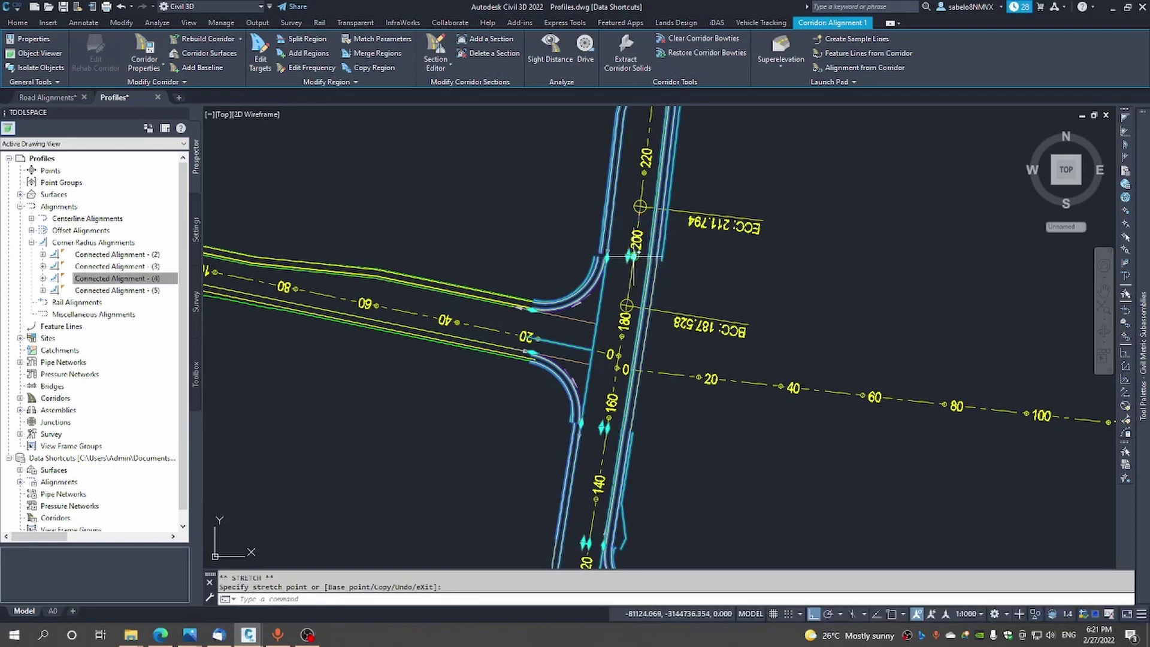
click(632, 267)
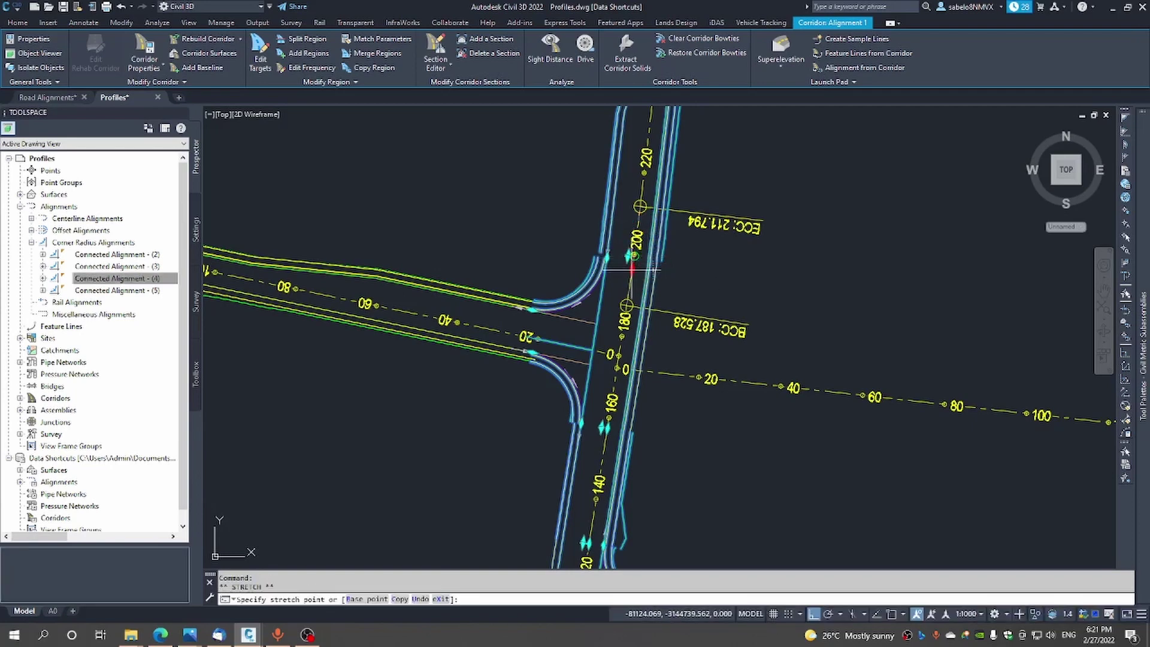
click(631, 269)
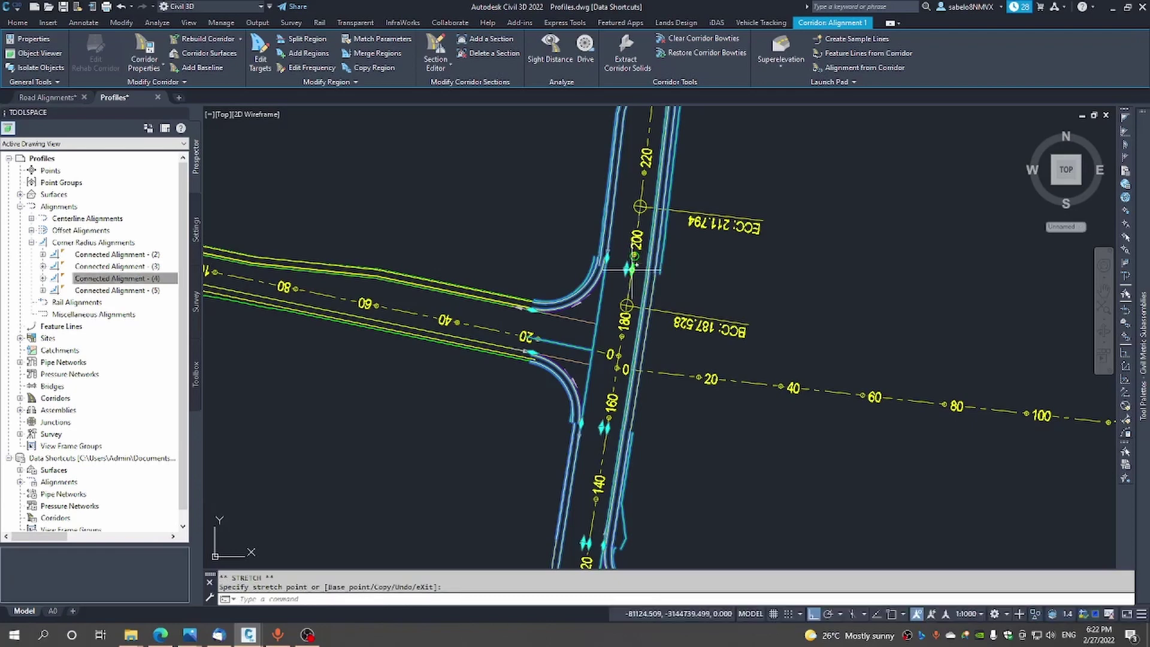
click(633, 263)
click(632, 263)
key(Escape)
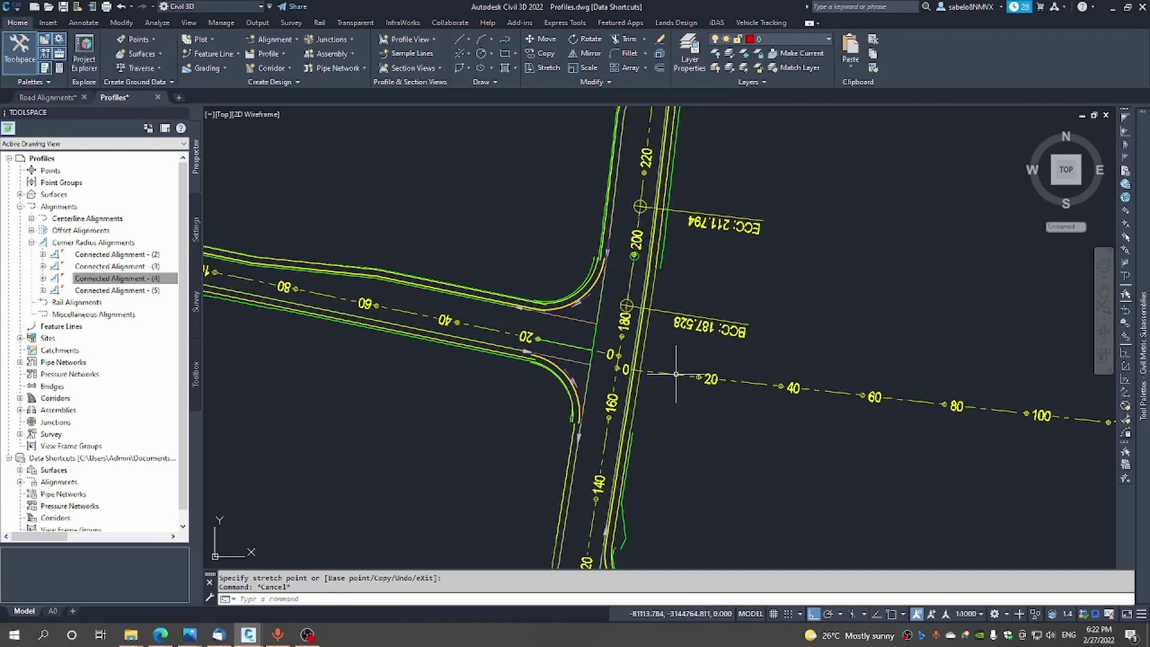
Open the left and vertical road corridors together in the Object Viewer
scroll(676, 374, down, 2)
scroll(671, 372, down, 2)
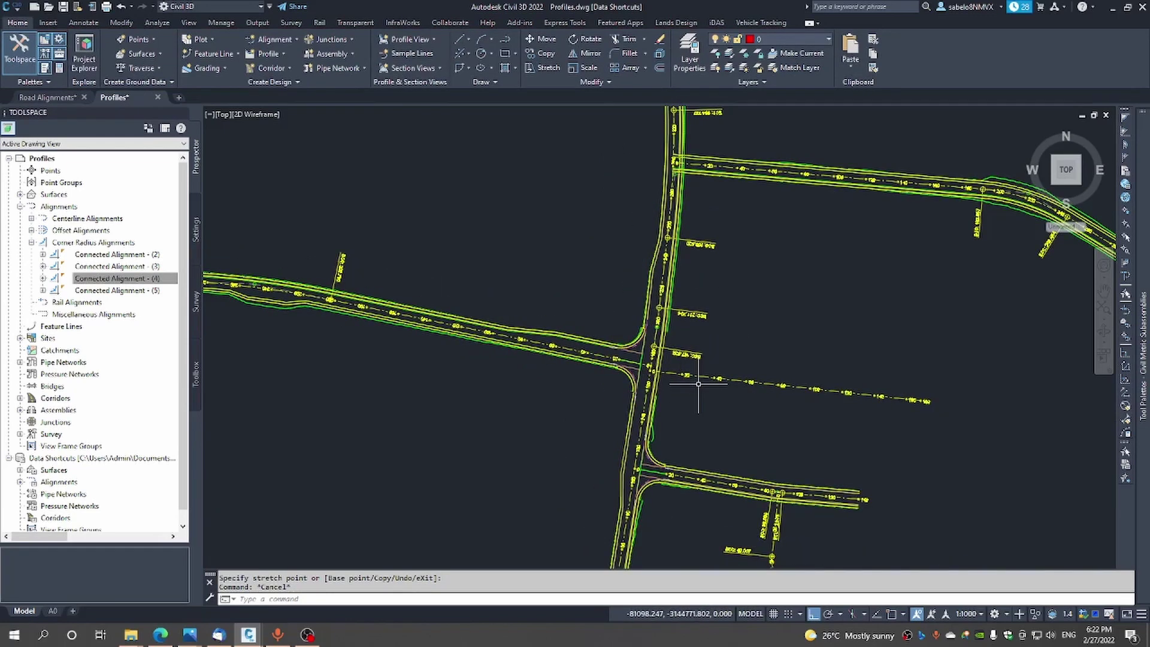
click(616, 361)
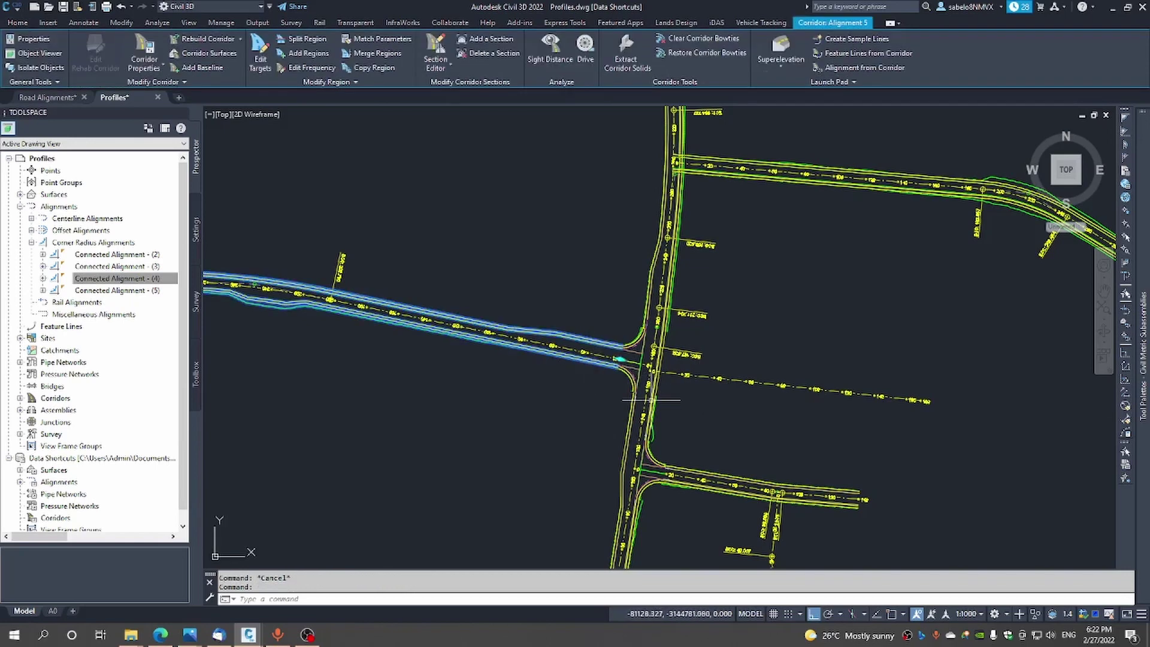
click(654, 433)
right_click(652, 433)
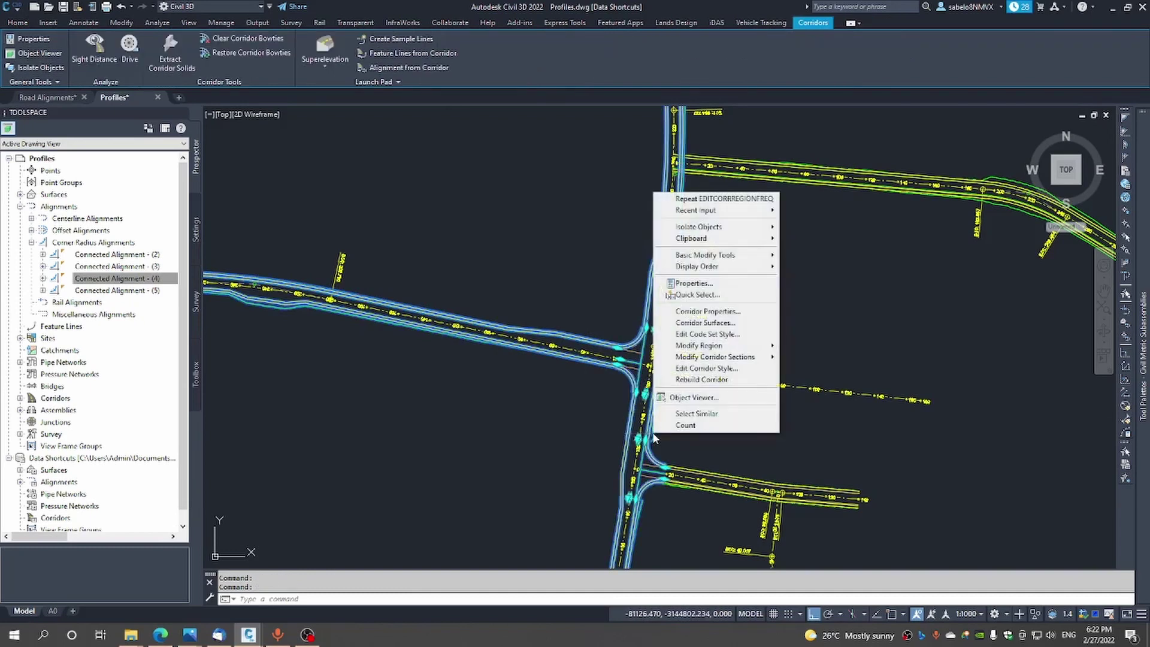
click(680, 397)
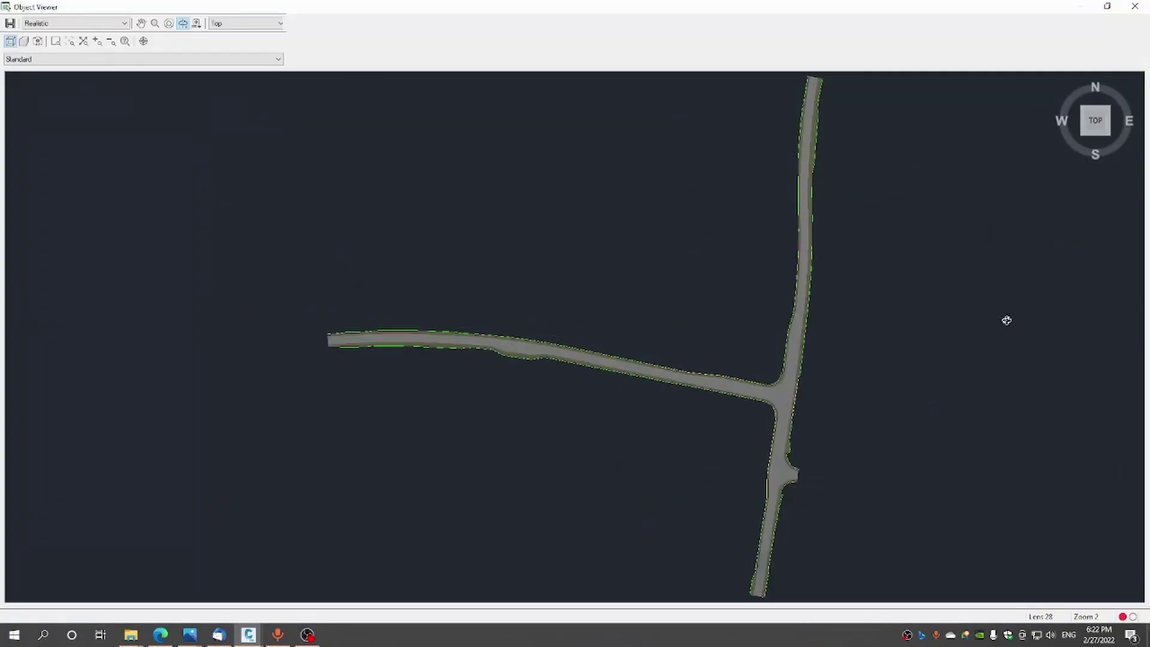
Orbit to an isometric view, zoom in and pan along the road surface
drag(860, 419, 746, 367)
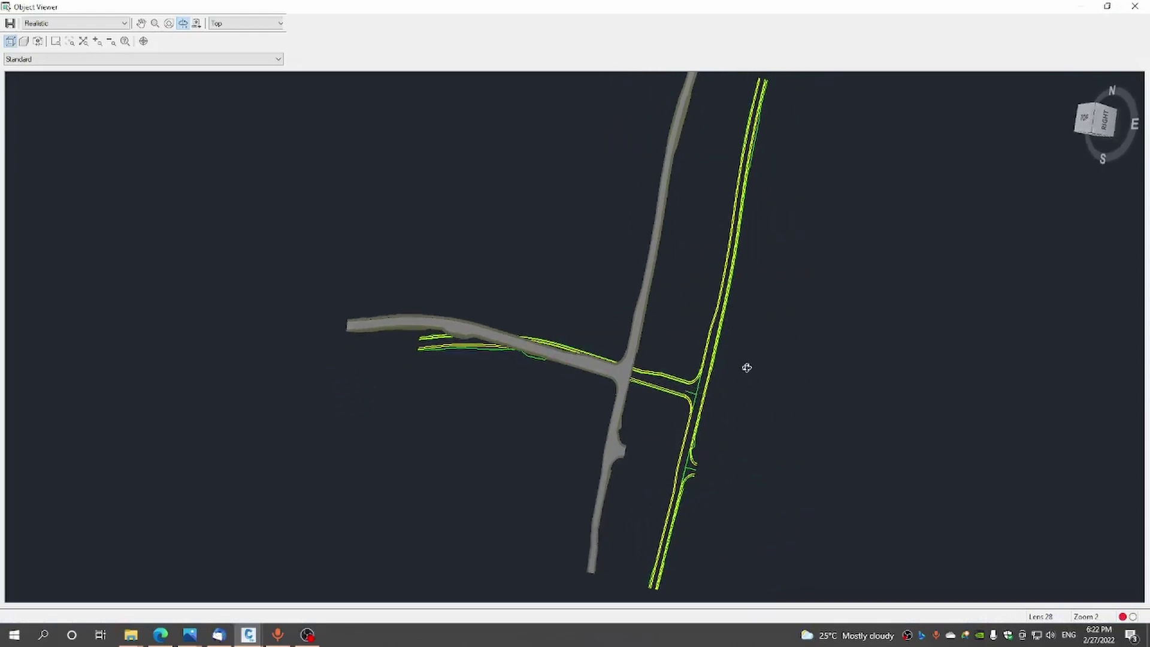
click(1090, 133)
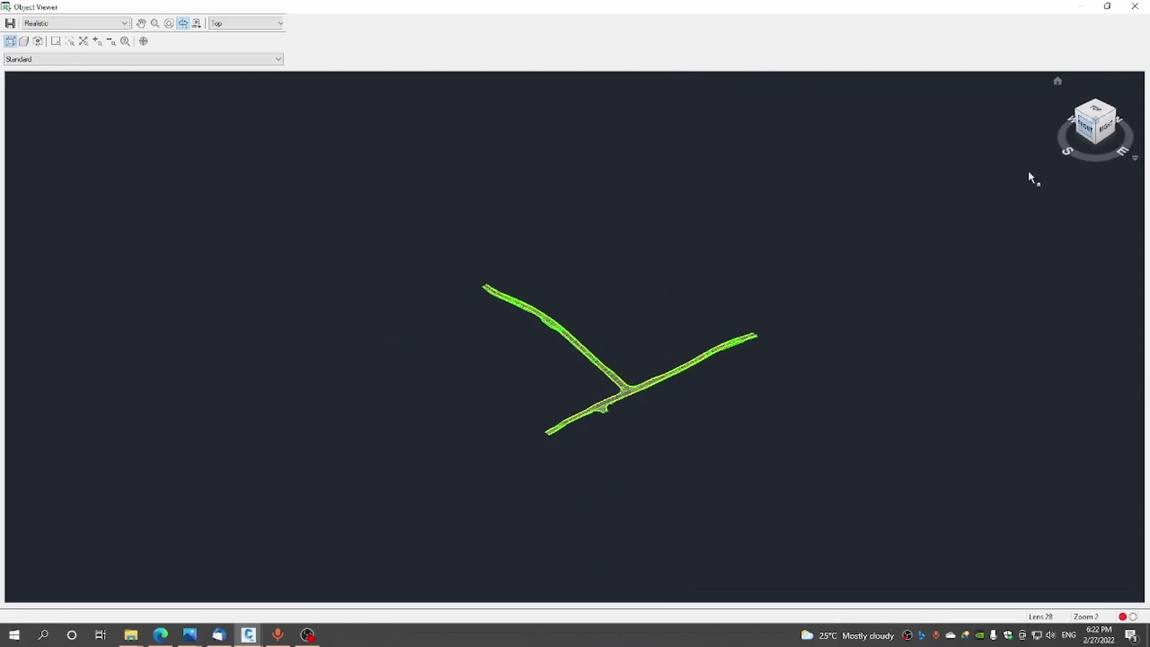
click(98, 42)
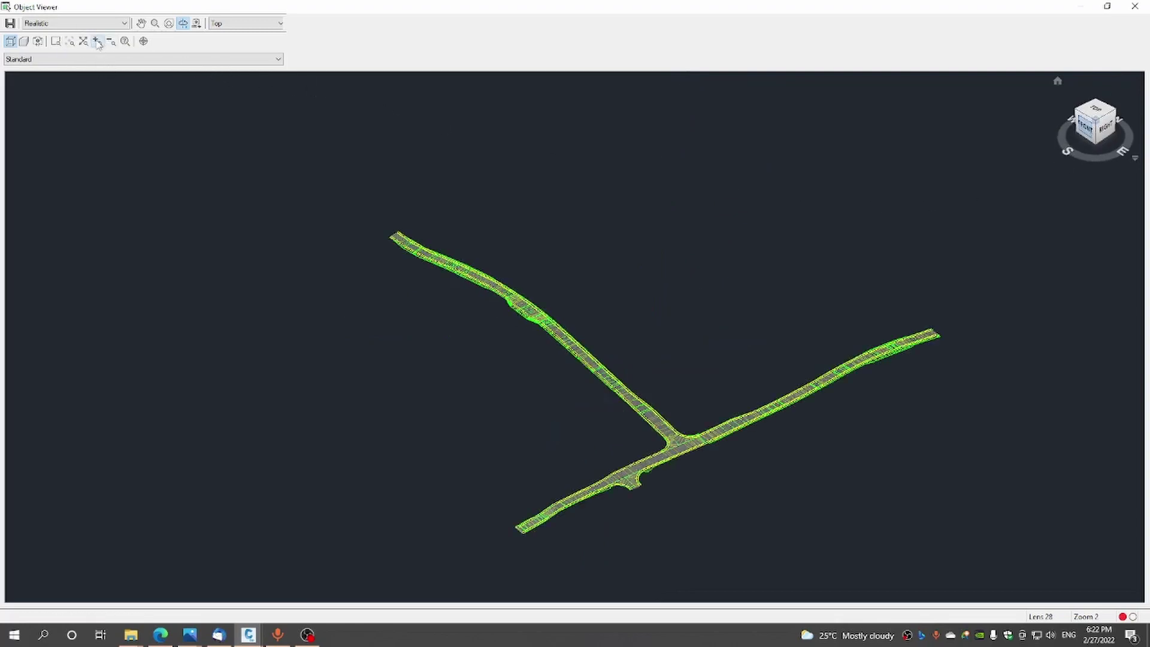
click(98, 42)
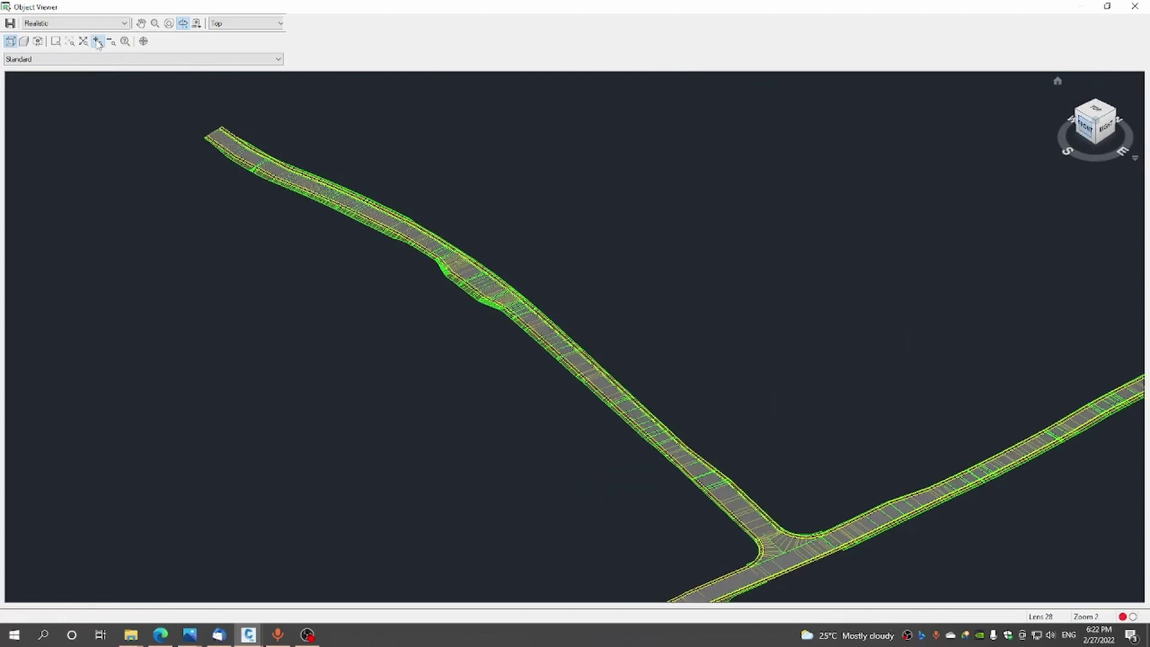
click(97, 42)
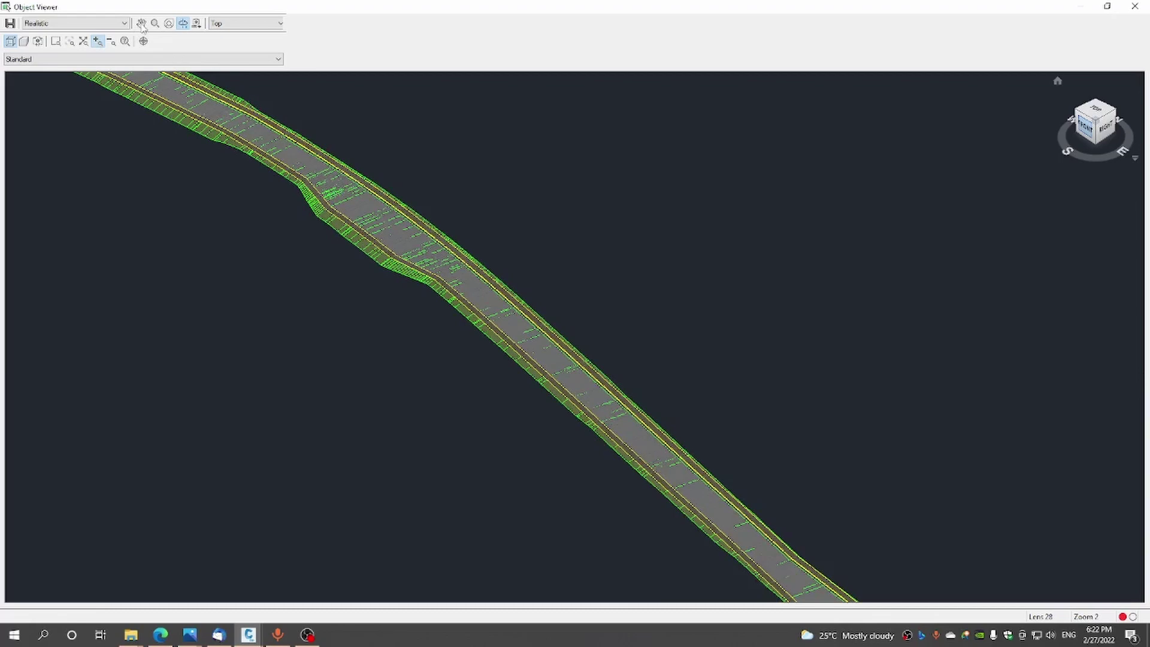
click(141, 24)
scroll(578, 367, up, 2)
drag(611, 359, 757, 504)
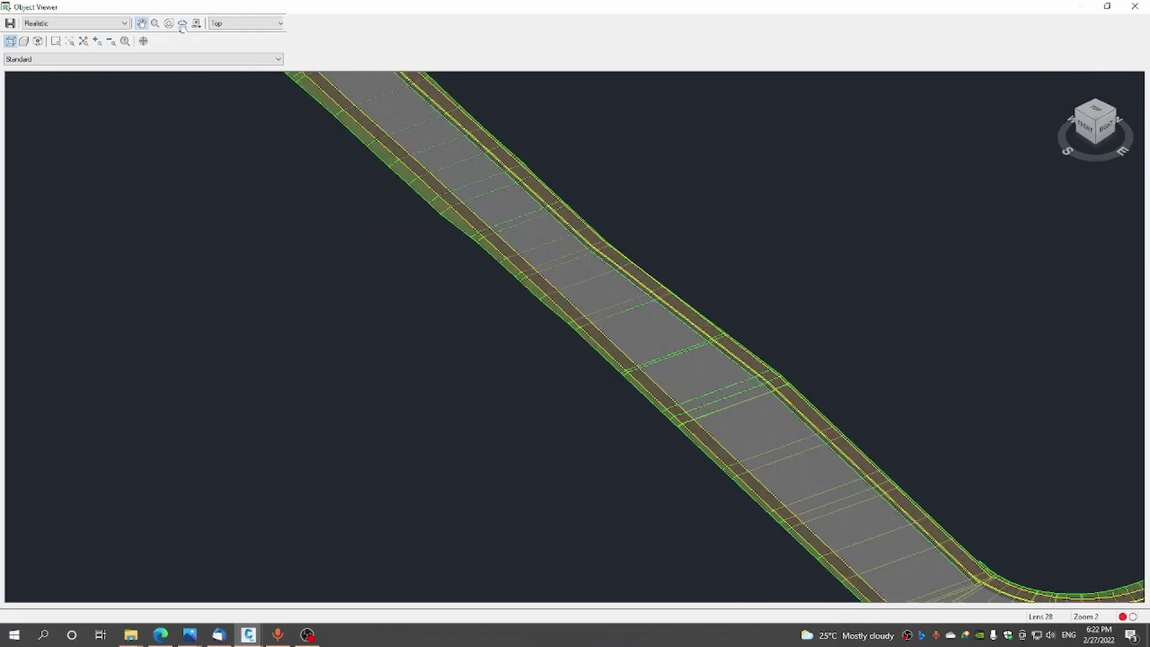
Zoom out to show the whole T-intersection, then close the Object Viewer
click(111, 42)
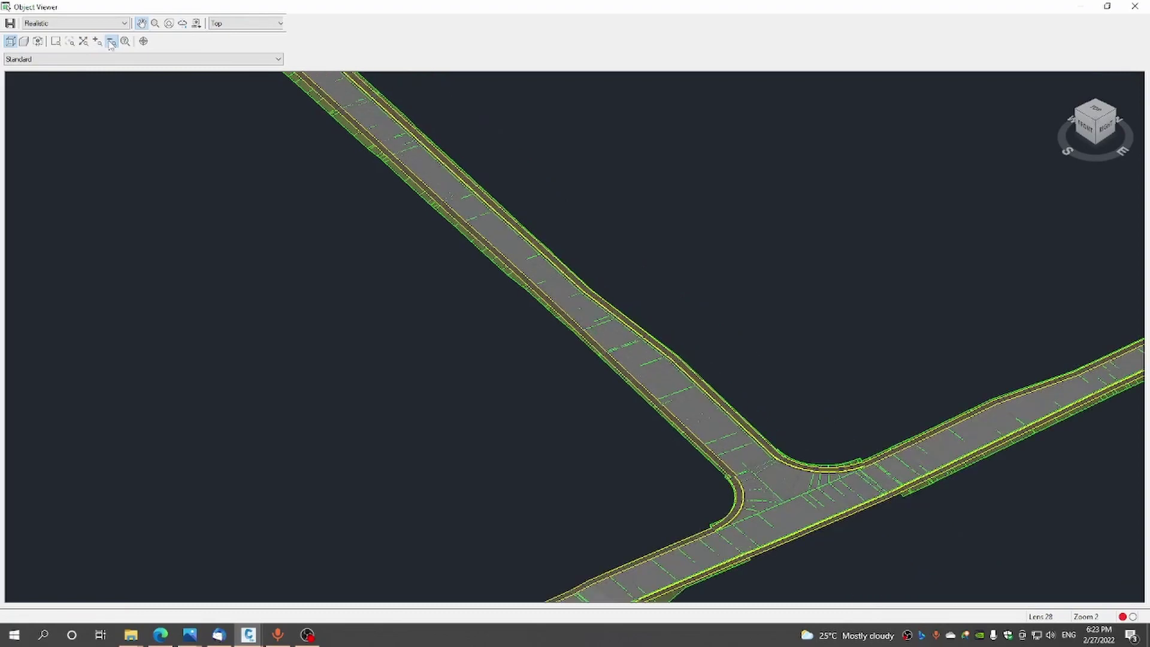
click(112, 41)
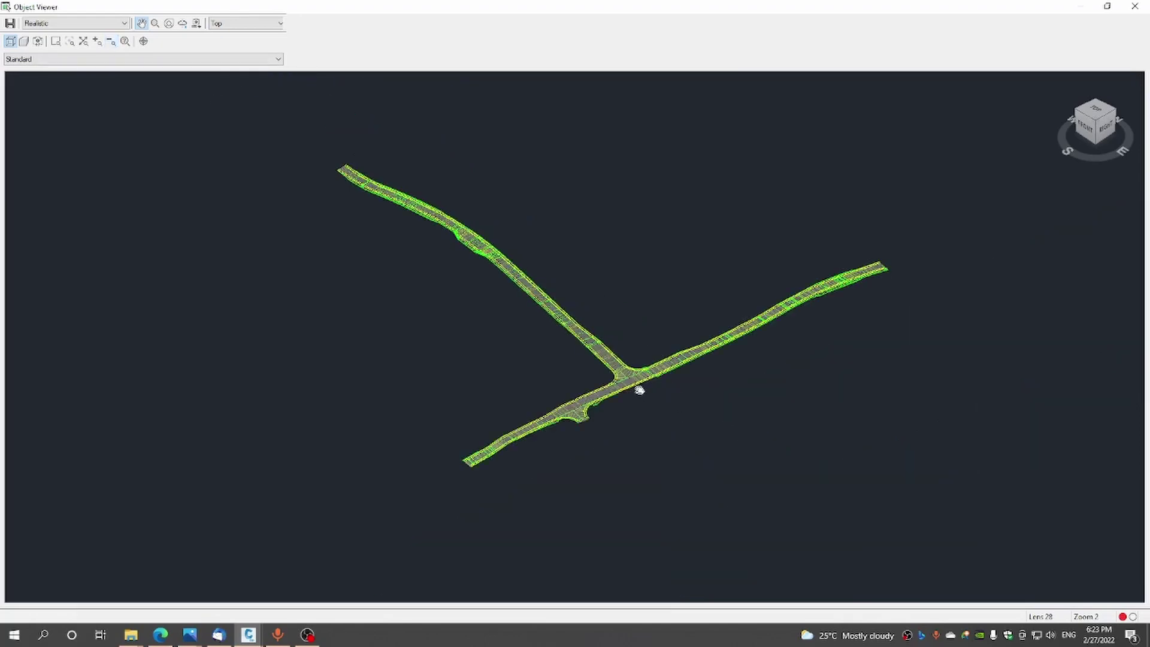
scroll(637, 390, up, 2)
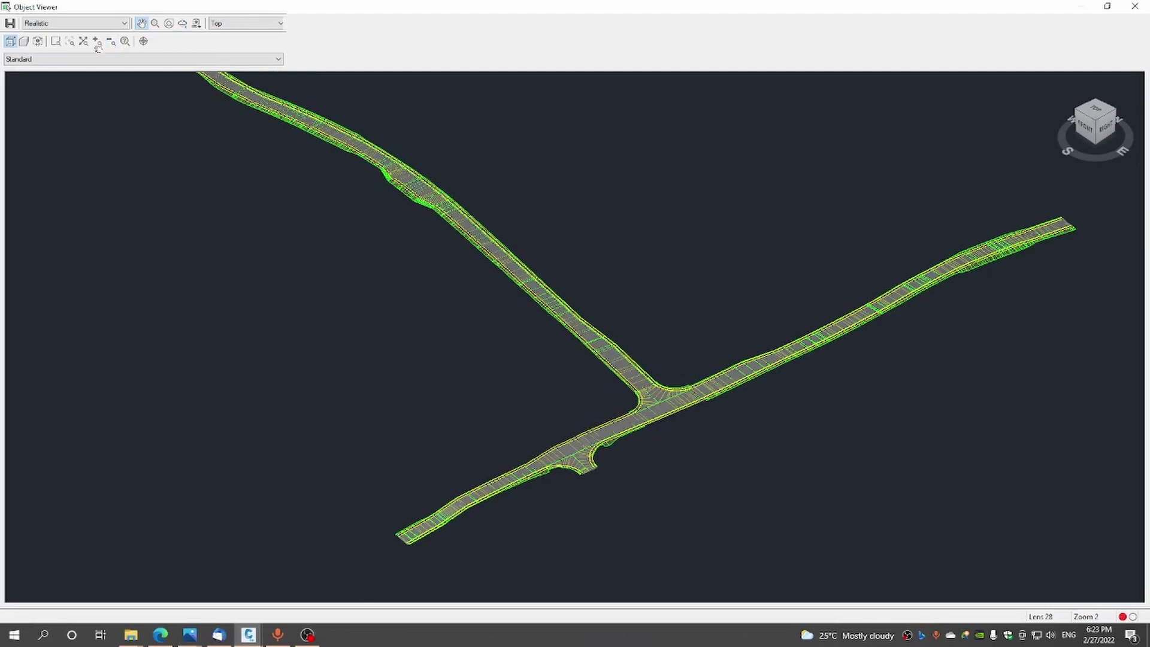
scroll(471, 254, up, 1)
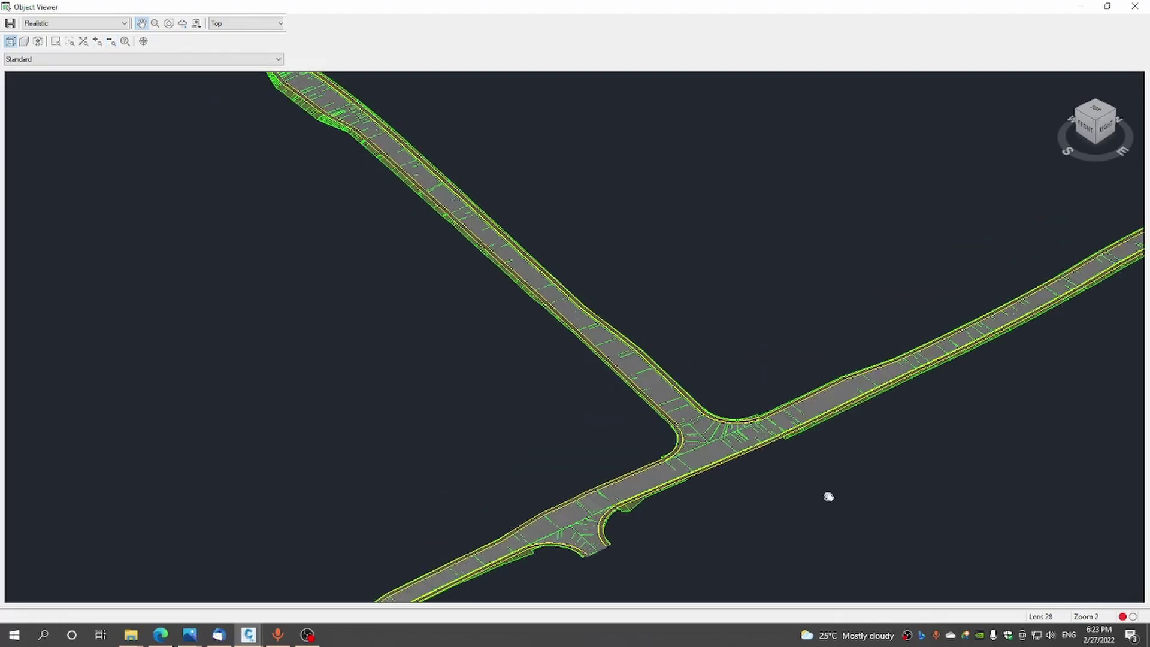
scroll(832, 490, up, 1)
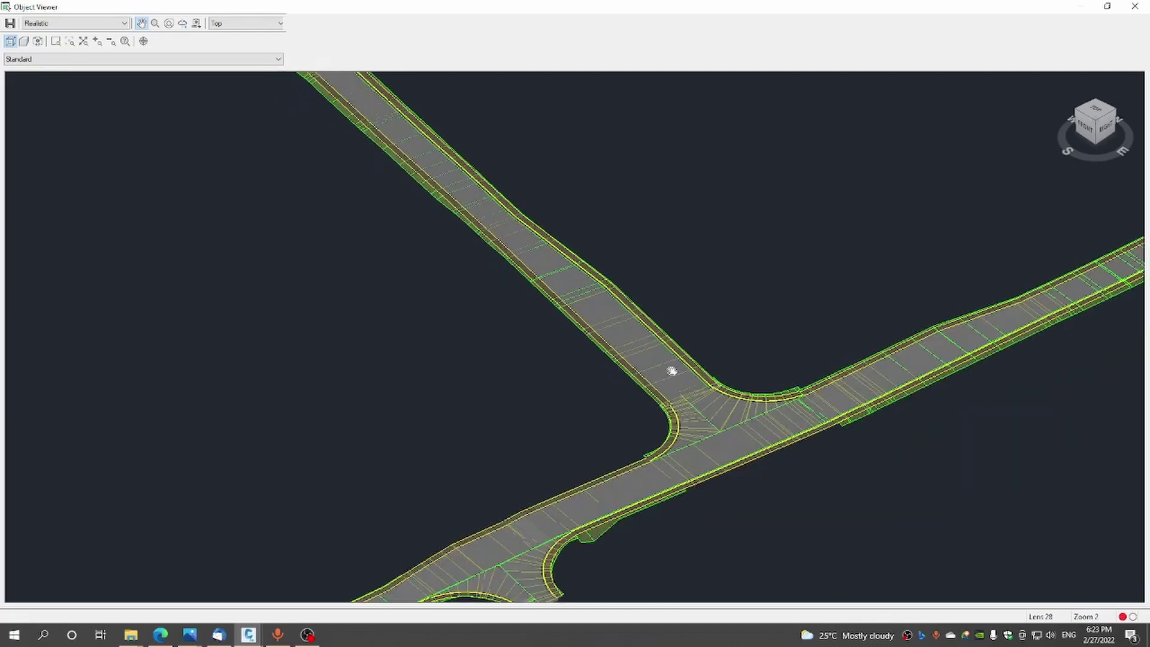
right_click(726, 359)
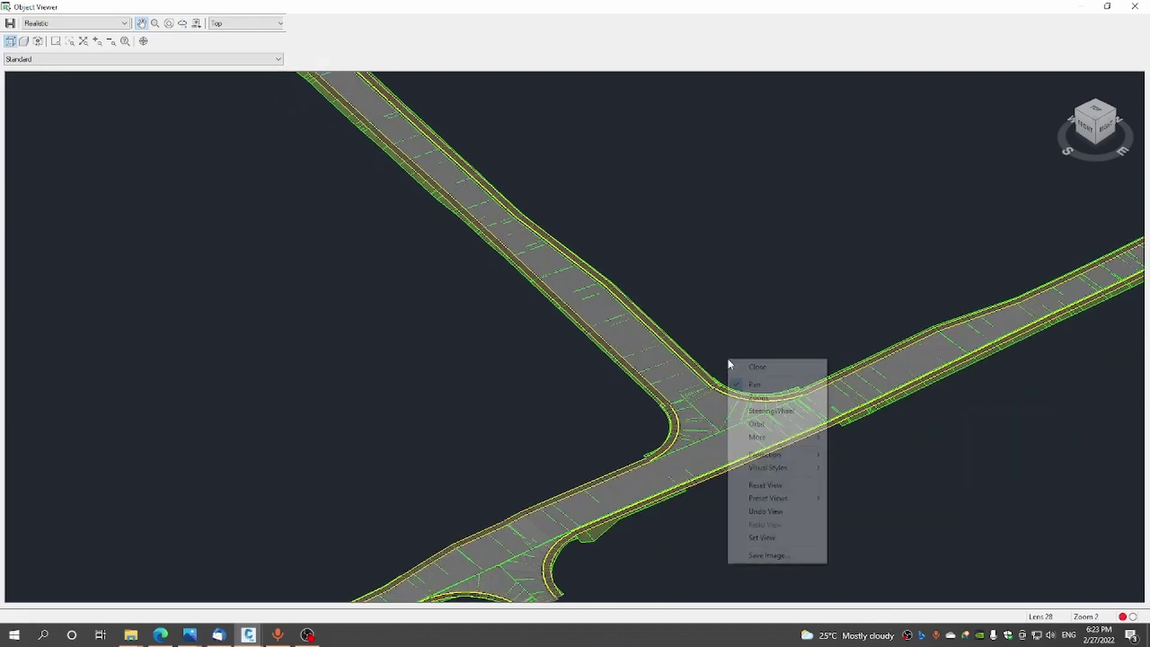
click(765, 369)
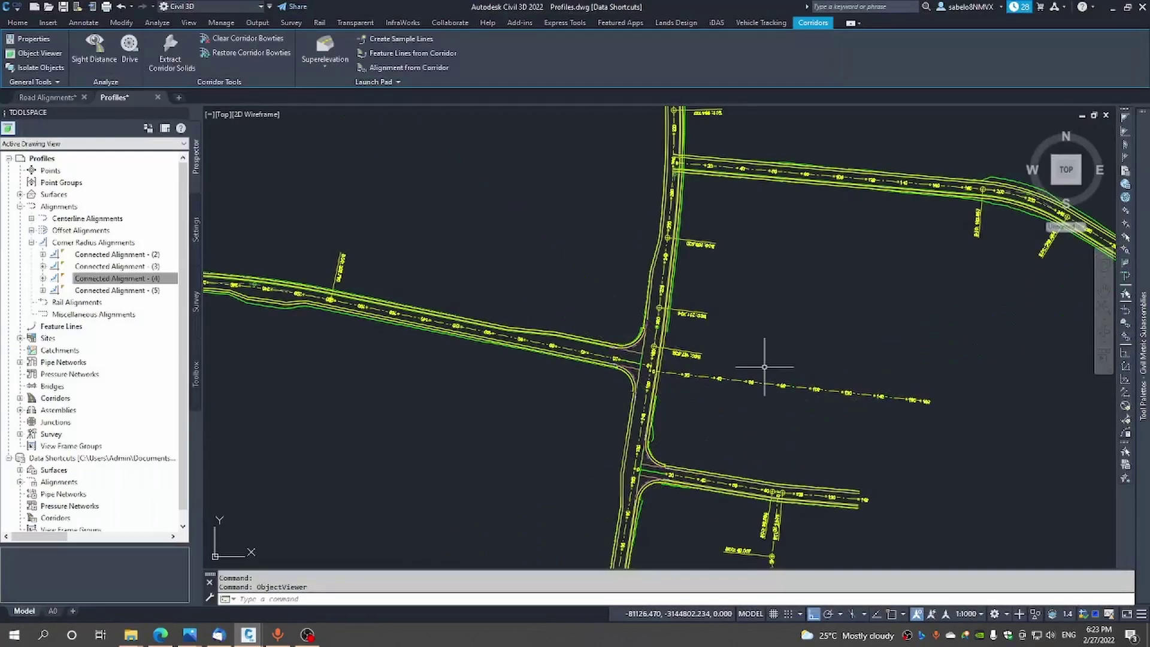
Select the left and vertical road corridors and show them in the Object Viewer
click(567, 358)
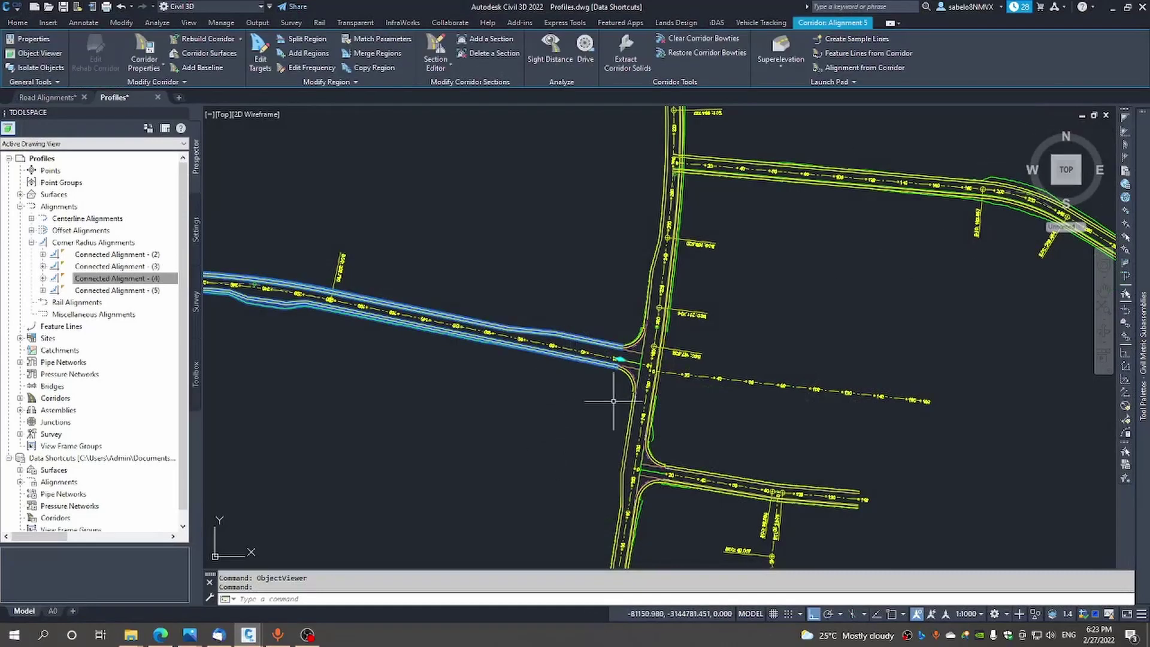
click(652, 431)
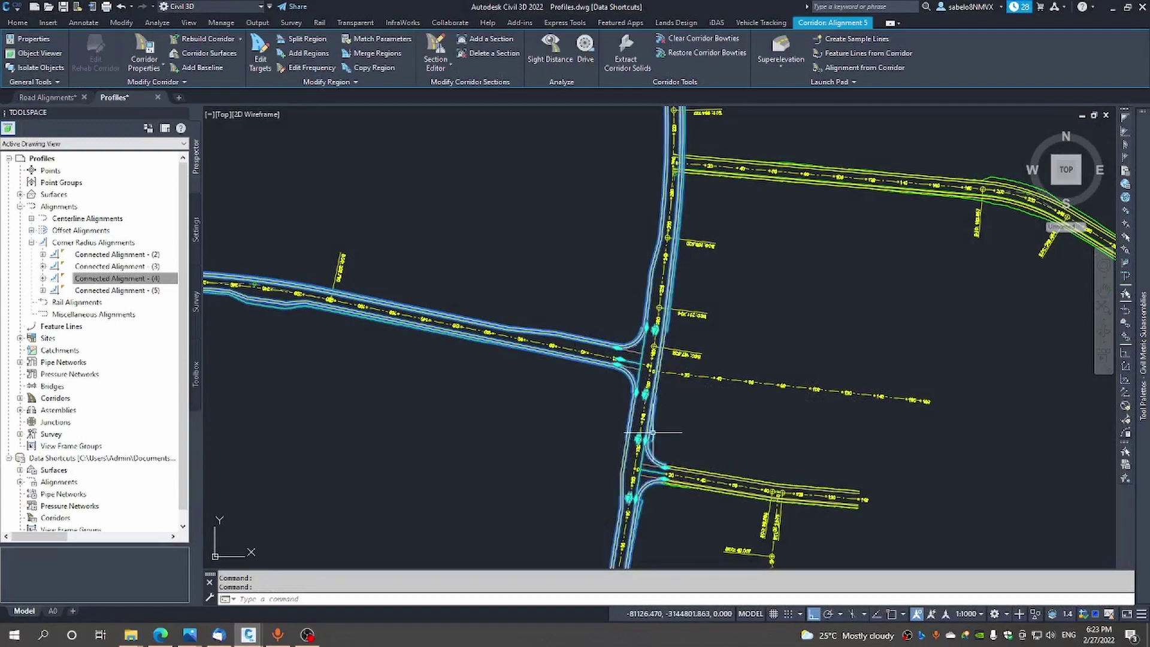
right_click(652, 431)
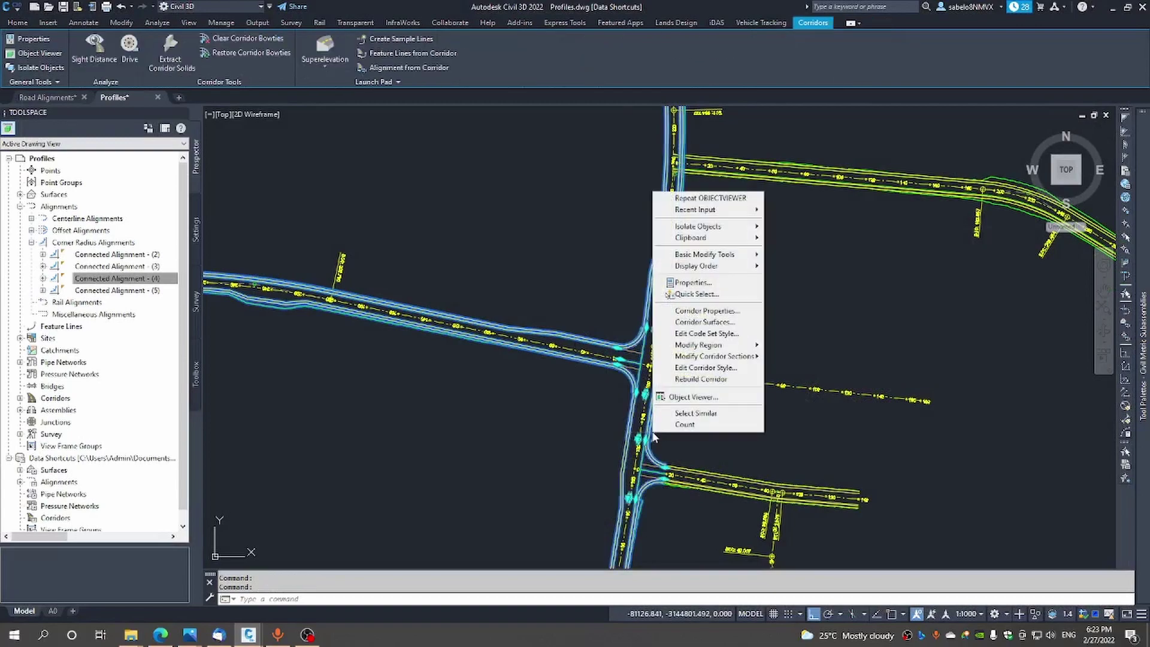
click(693, 398)
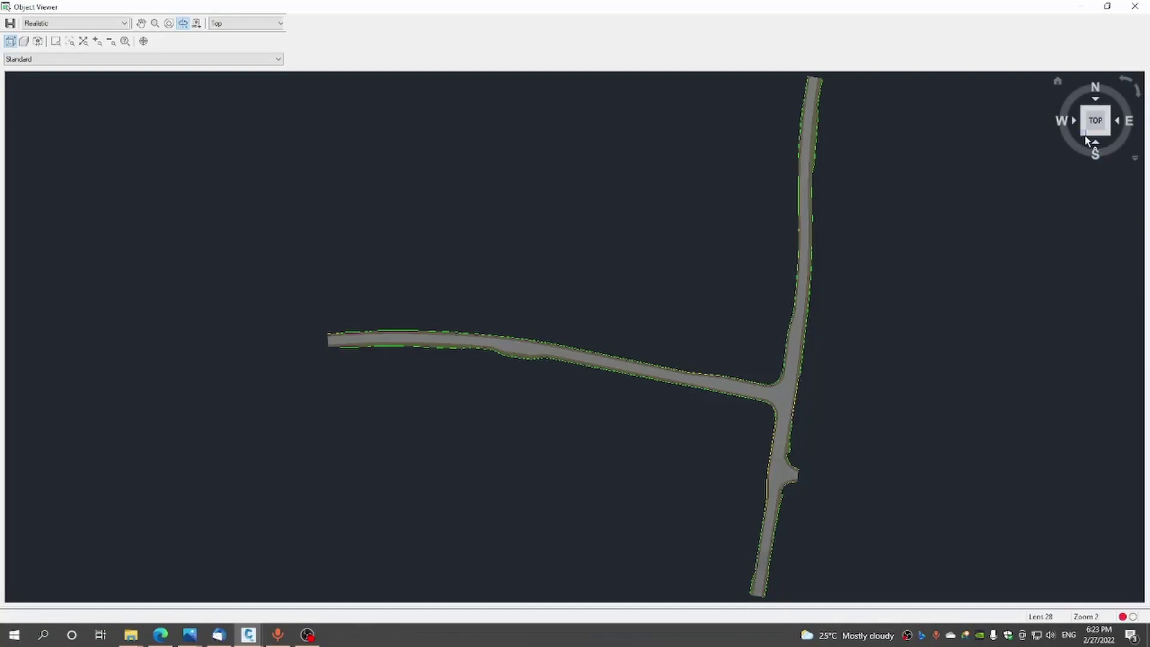
Set an isometric view and zoom and pan close onto the T-intersection, showing the visual styles list
click(1087, 139)
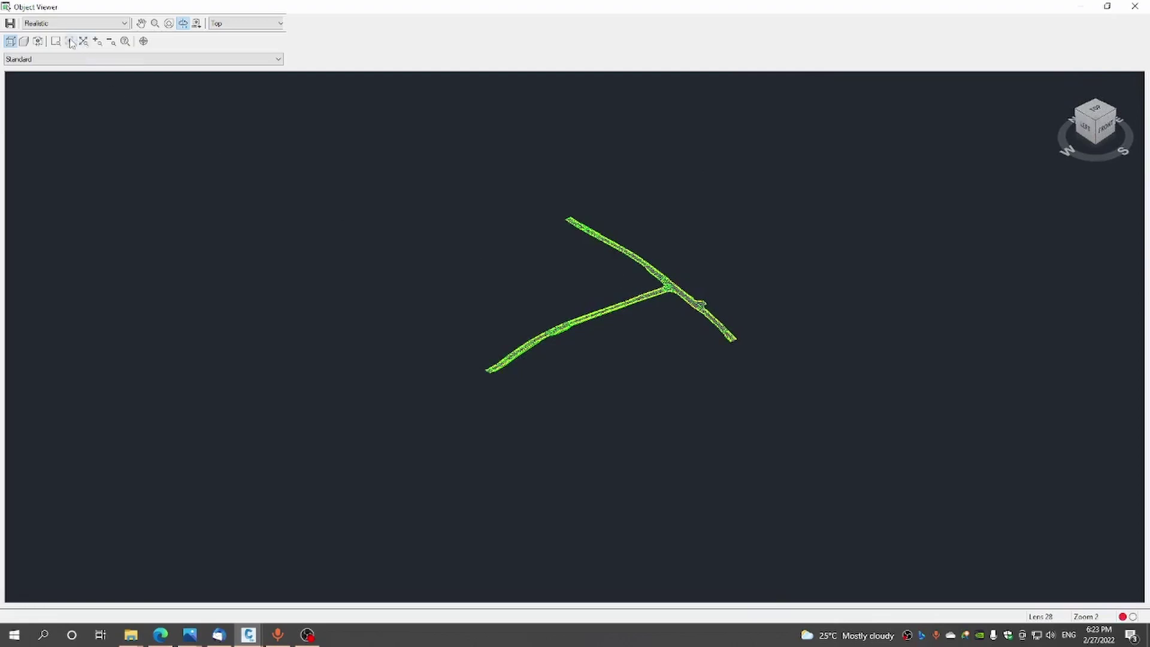
click(98, 43)
click(99, 43)
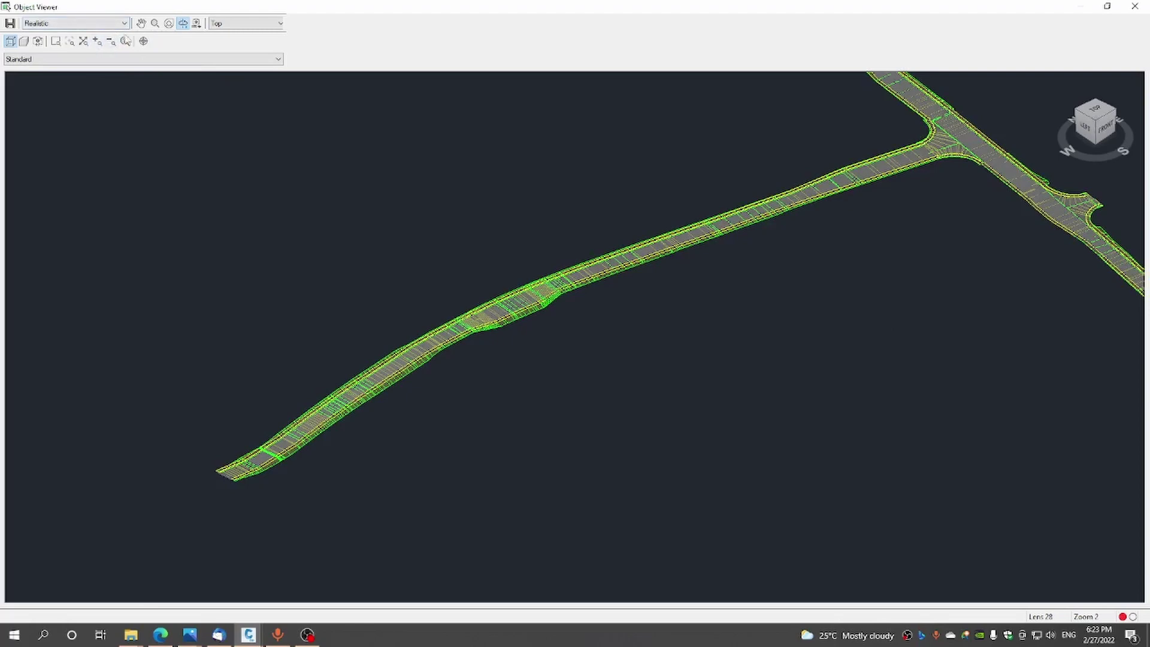
click(141, 24)
drag(862, 231, 757, 305)
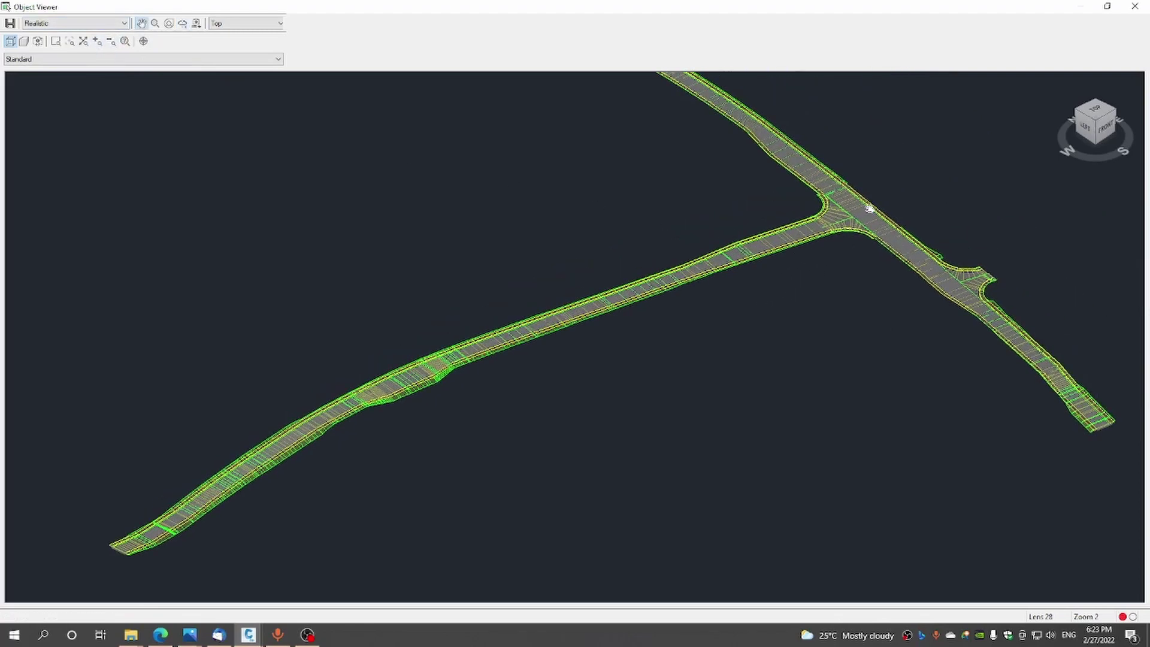
scroll(871, 206, up, 5)
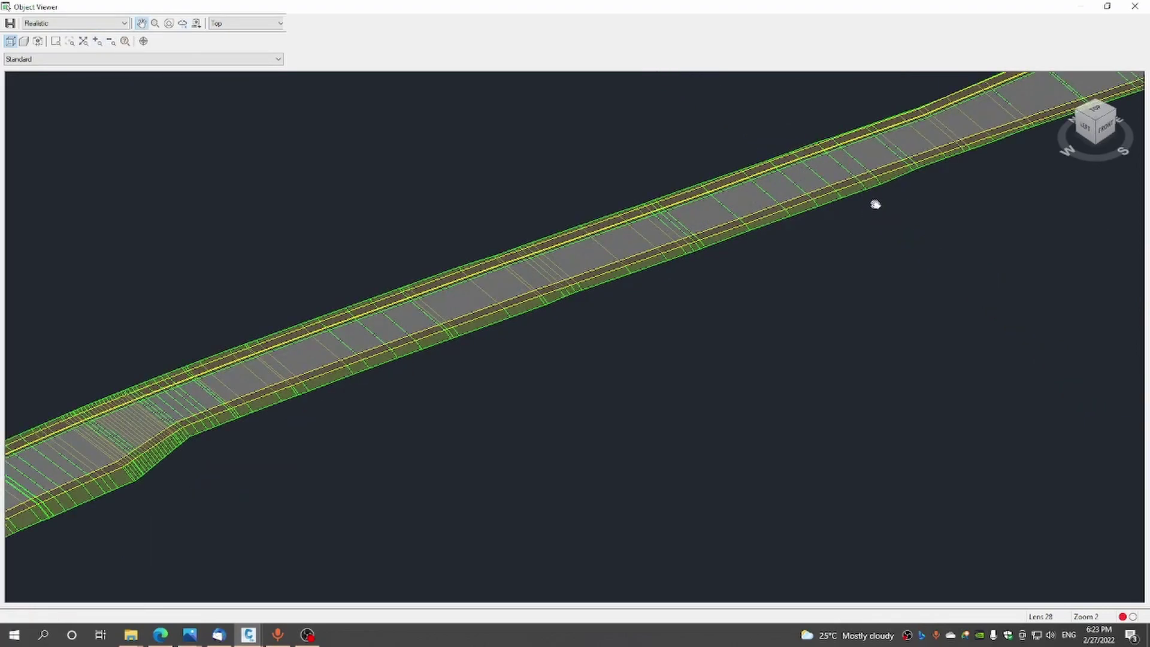
scroll(874, 204, down, 2)
scroll(875, 204, down, 3)
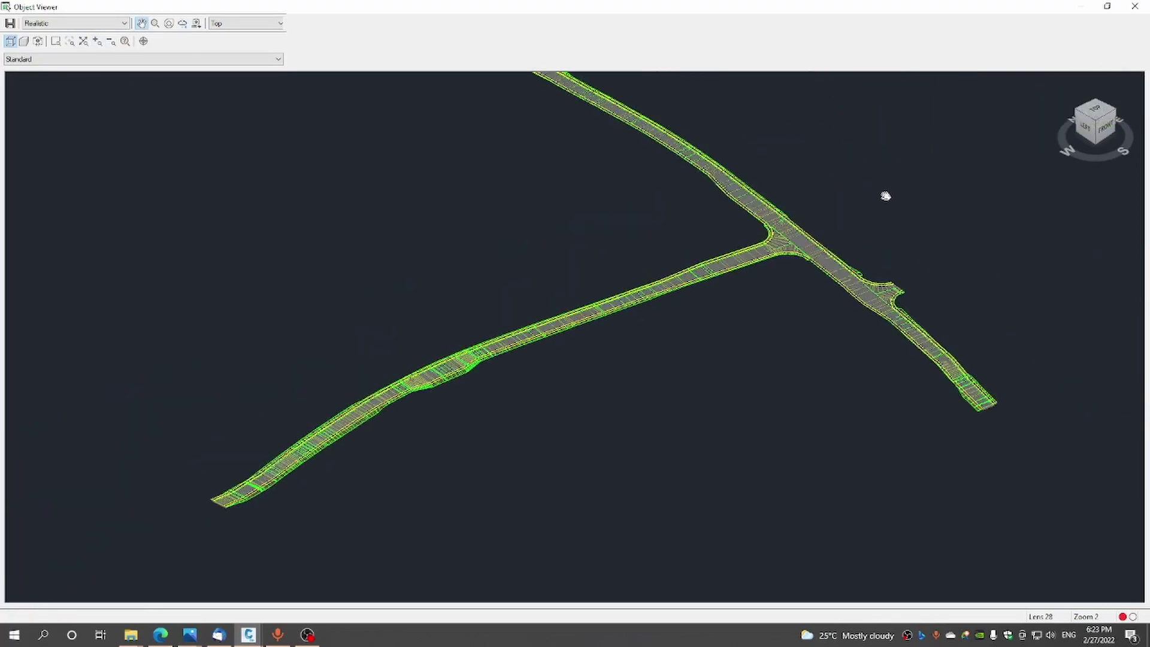
drag(885, 196, 852, 206)
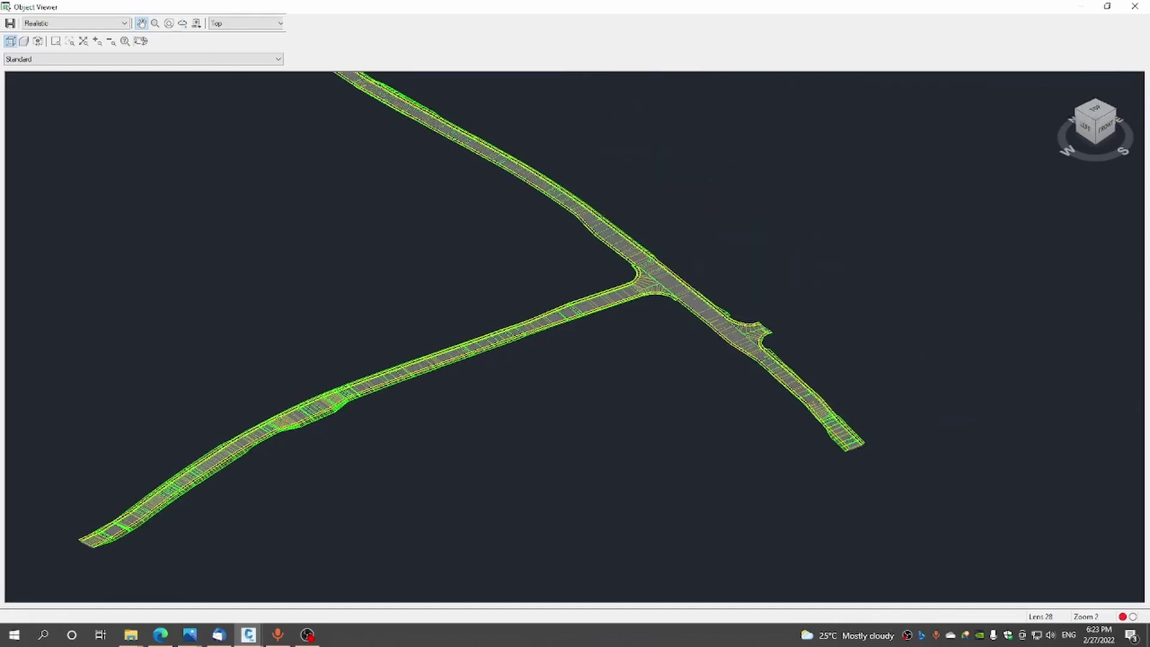
click(98, 41)
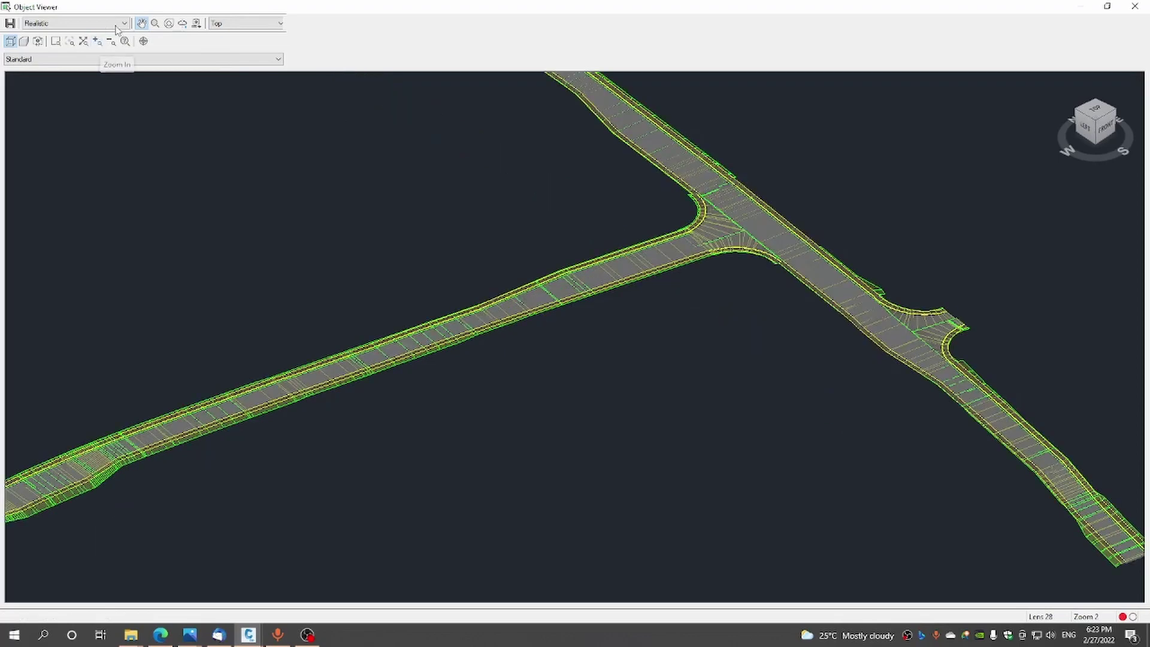
click(123, 24)
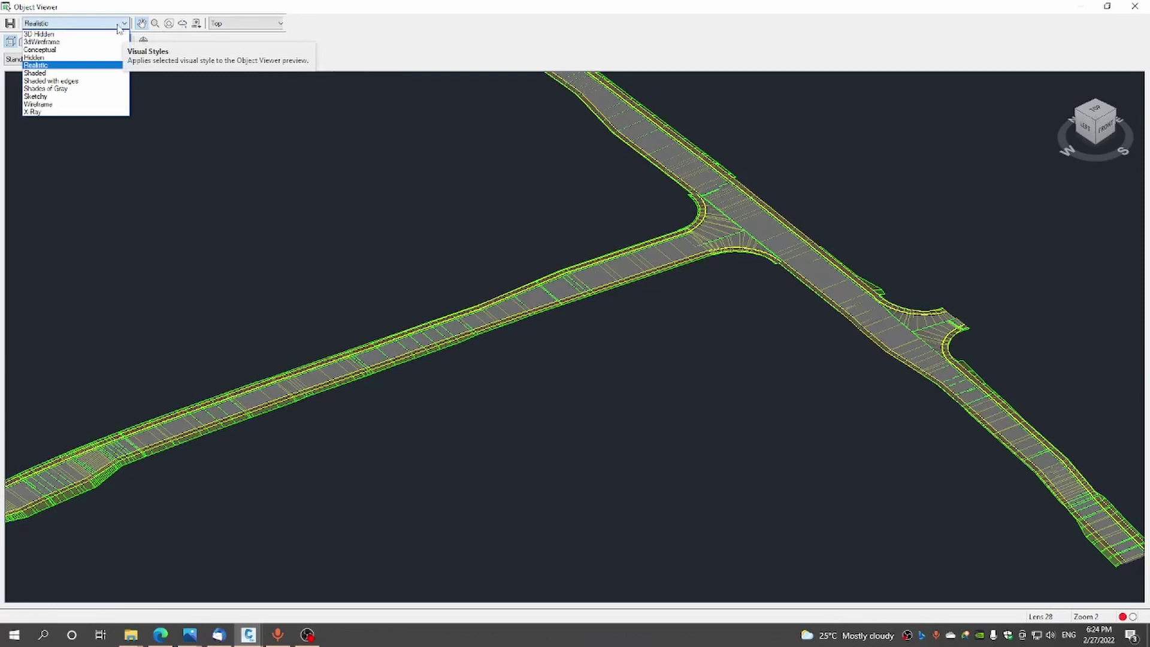
Switch to the 3dWireframe visual style and orbit and pan around the junction mesh
click(65, 43)
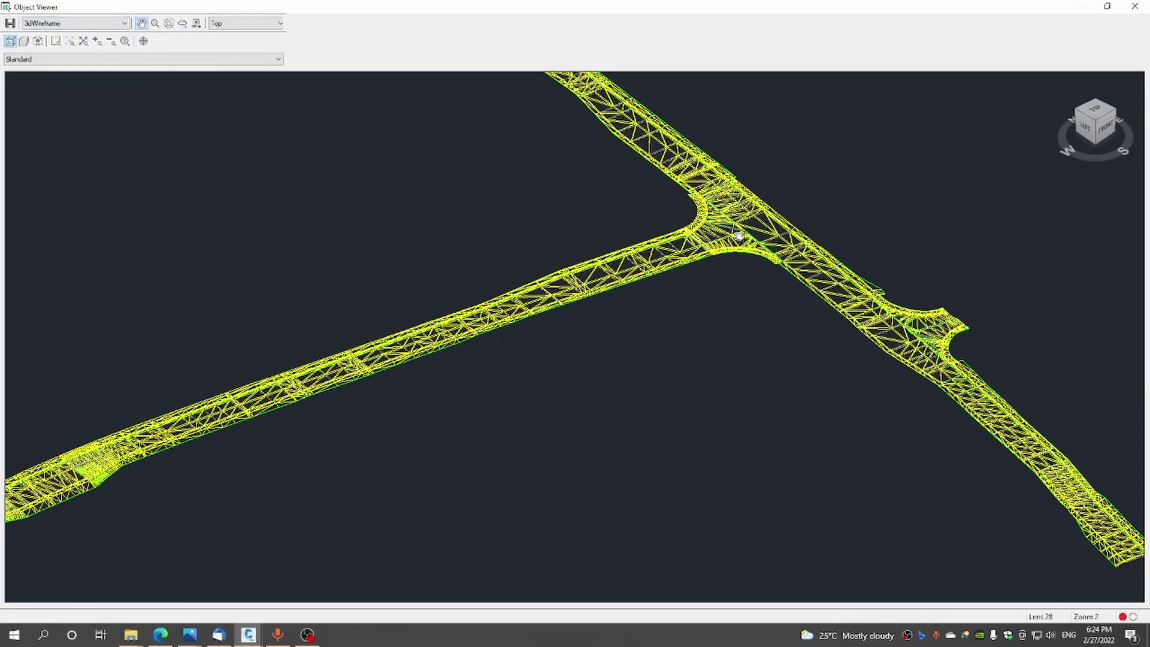
drag(777, 241, 776, 249)
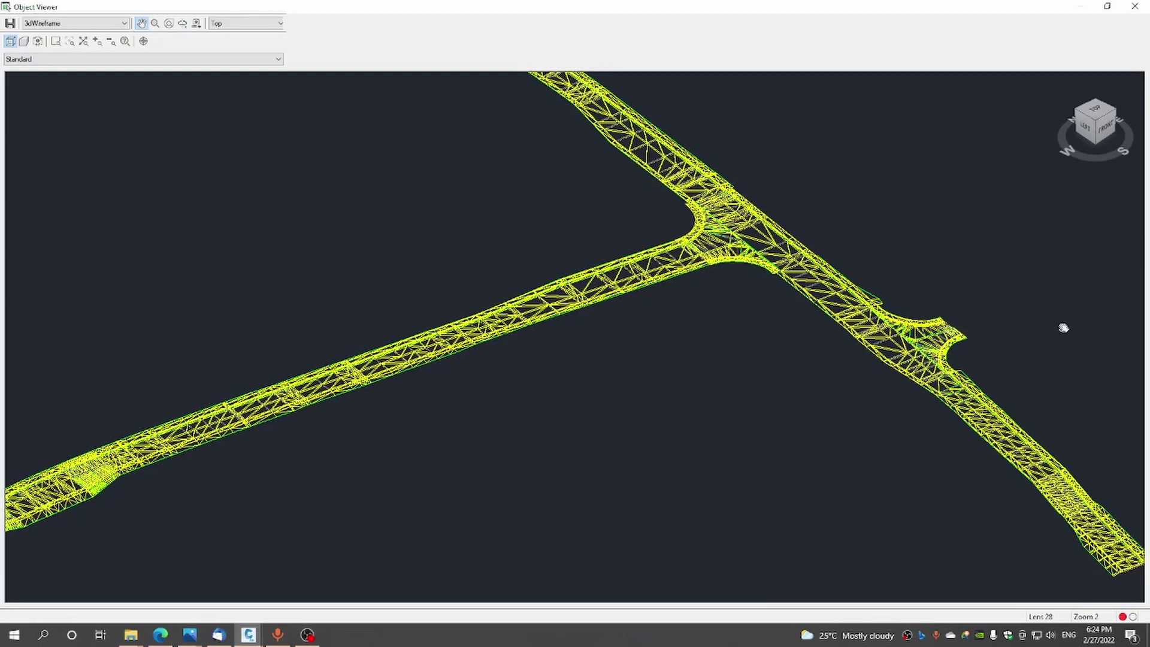
drag(582, 387, 634, 378)
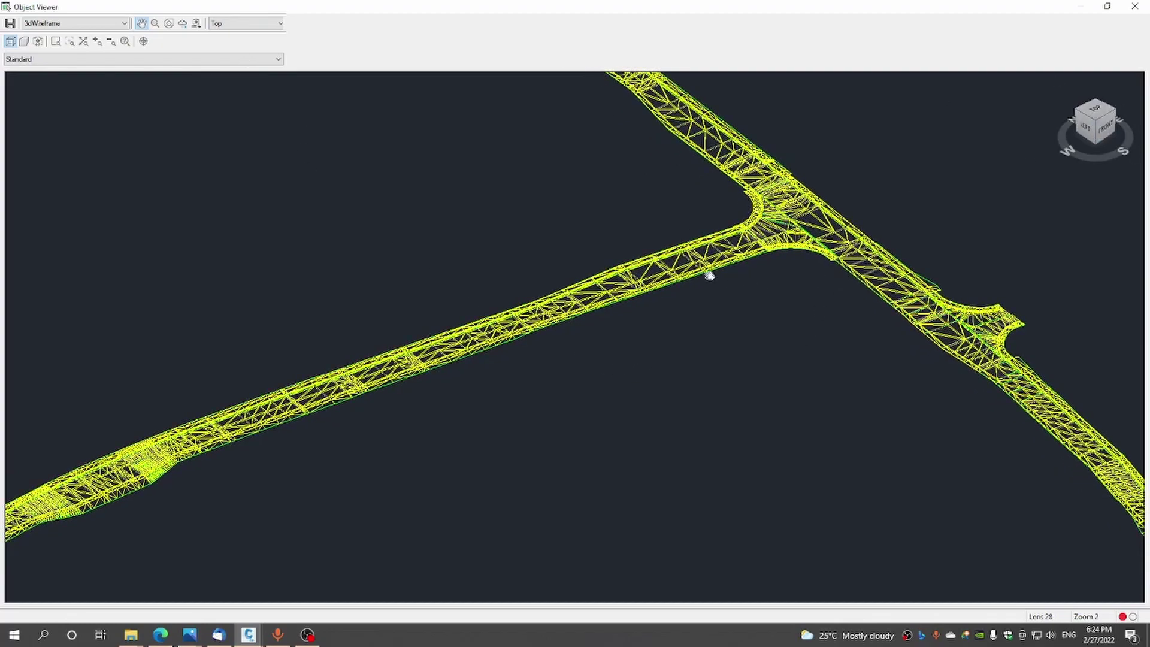
drag(554, 361, 673, 228)
click(122, 23)
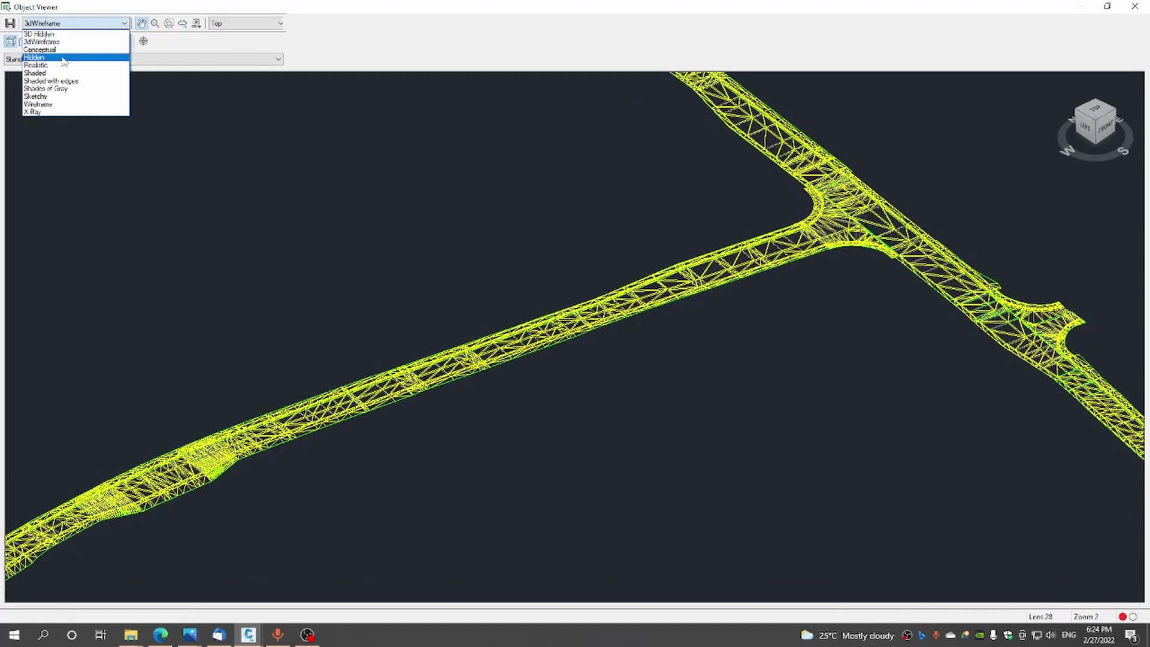
Shade the corridor in the Conceptual style and orbit close around one road section's yellow surface
click(39, 49)
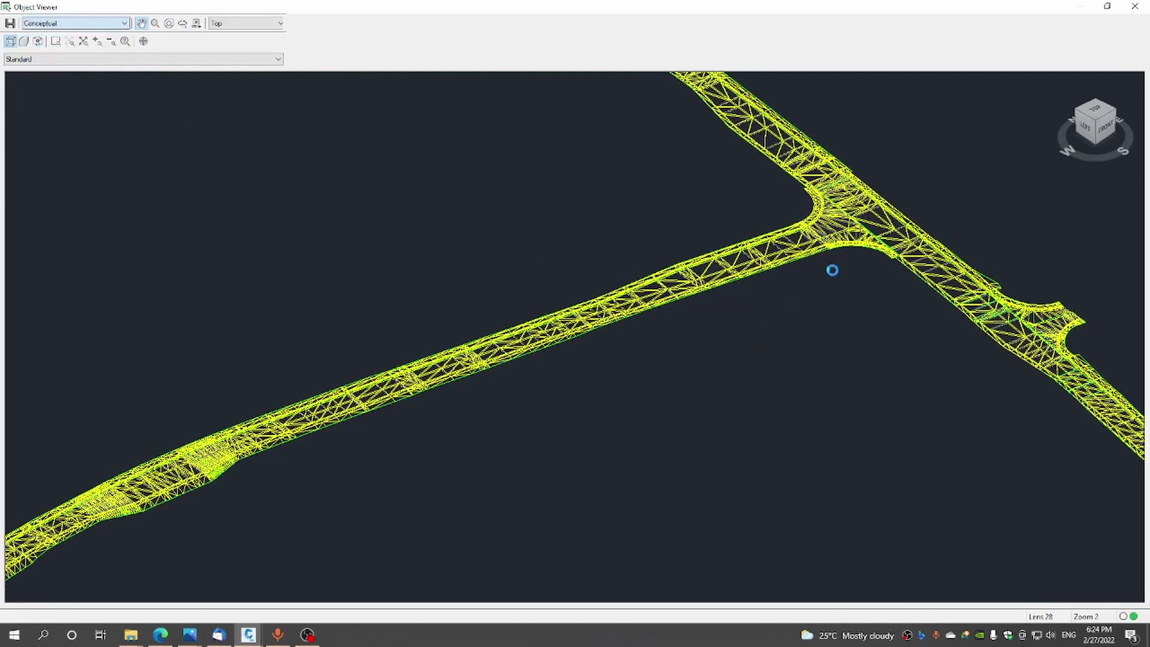
drag(885, 244, 880, 258)
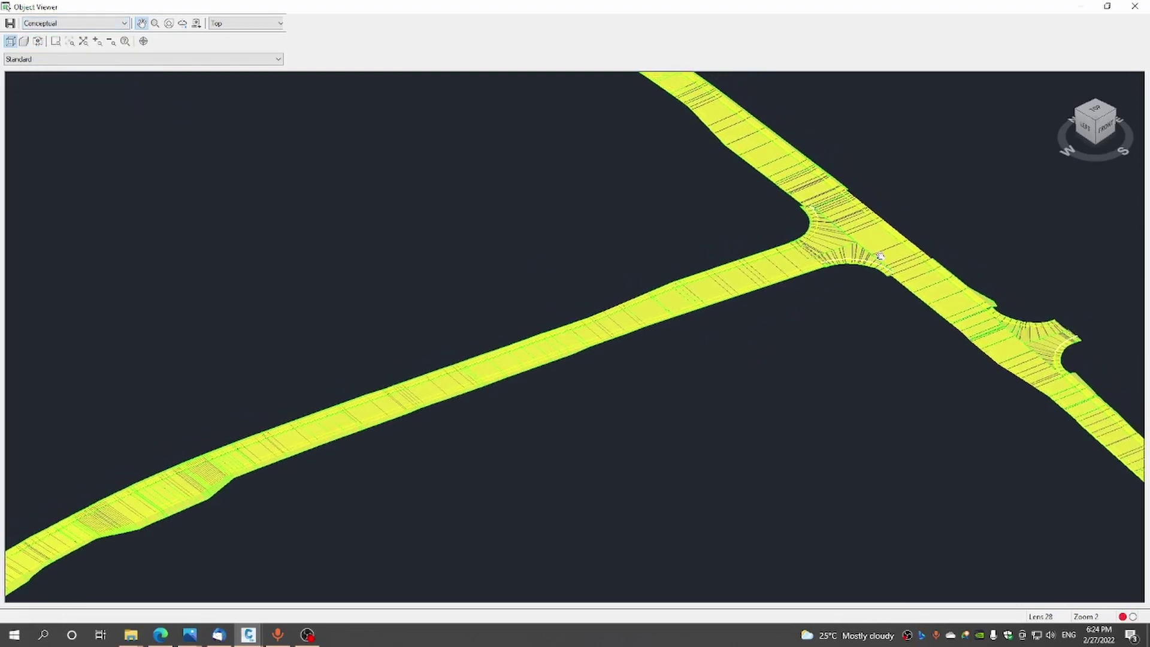
scroll(880, 255, up, 5)
scroll(877, 257, down, 2)
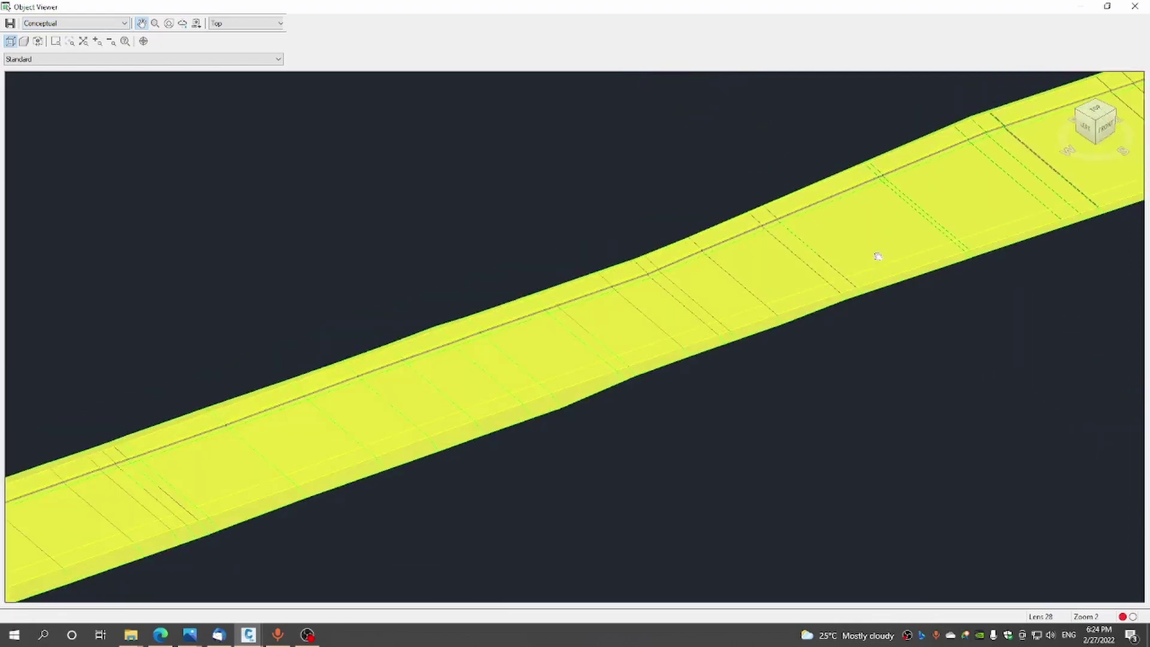
mouse_move(911, 261)
mouse_down()
mouse_move(914, 278)
mouse_move(927, 276)
mouse_up()
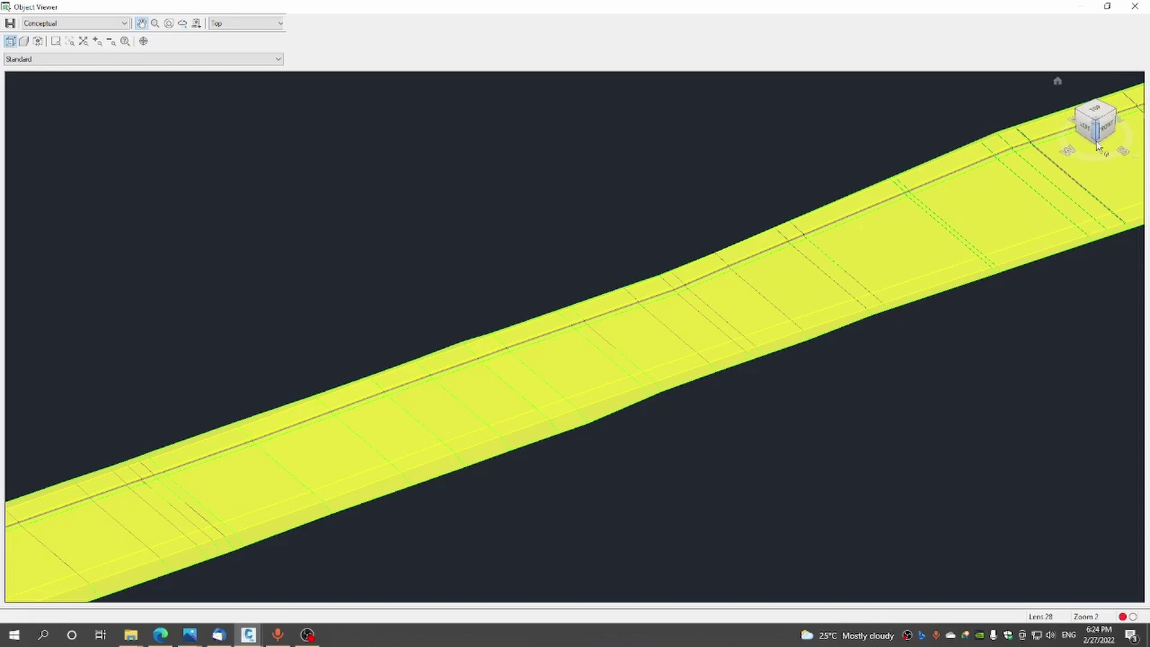
mouse_move(1096, 143)
mouse_down()
mouse_move(1126, 142)
mouse_move(7, 95)
mouse_move(12, 85)
mouse_move(13, 98)
mouse_move(1135, 130)
mouse_move(1144, 160)
mouse_up()
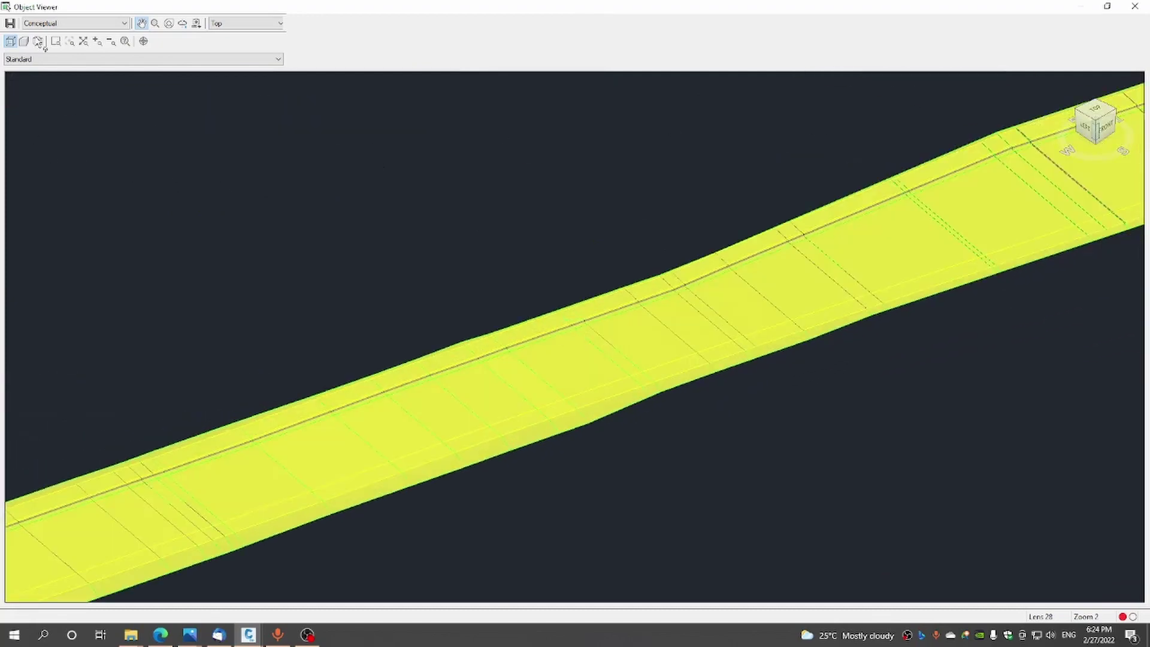
click(125, 24)
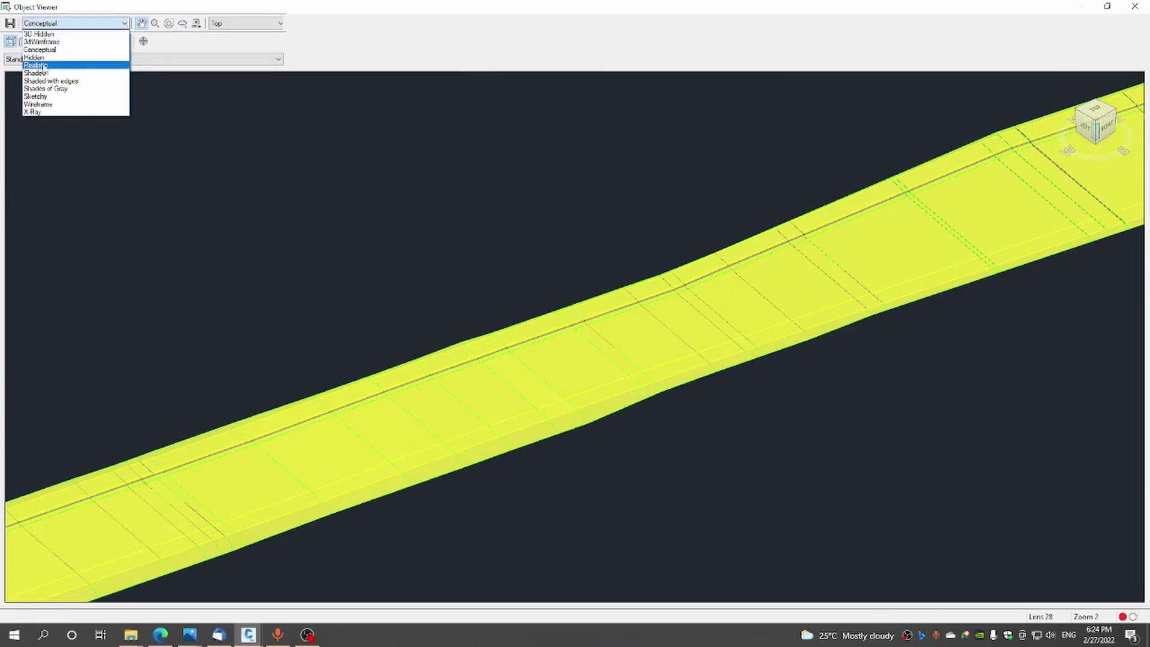
Switch the road section back to 3dWireframe and zoom in on its triangulated mesh
click(40, 42)
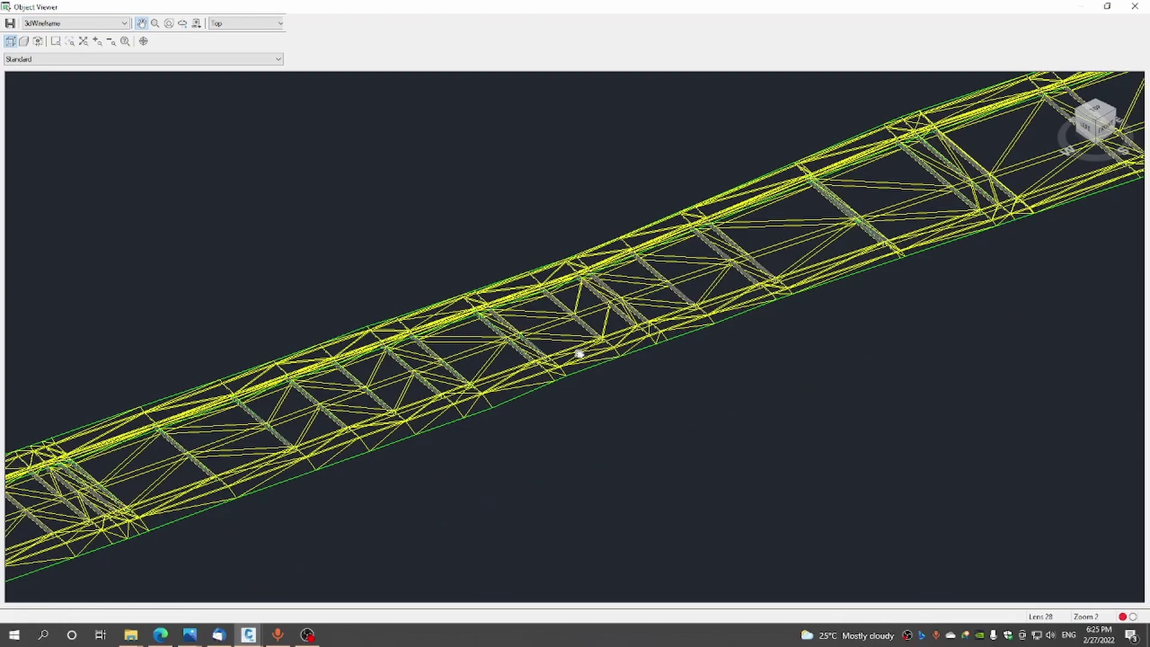
scroll(579, 354, up, 5)
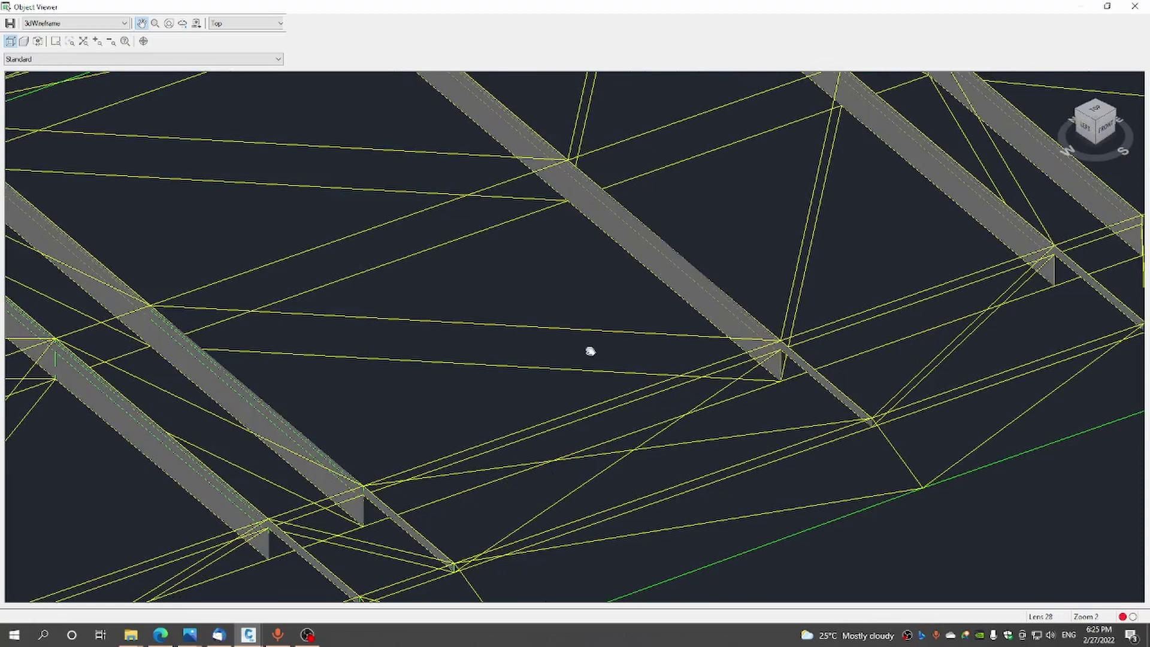
scroll(590, 354, down, 2)
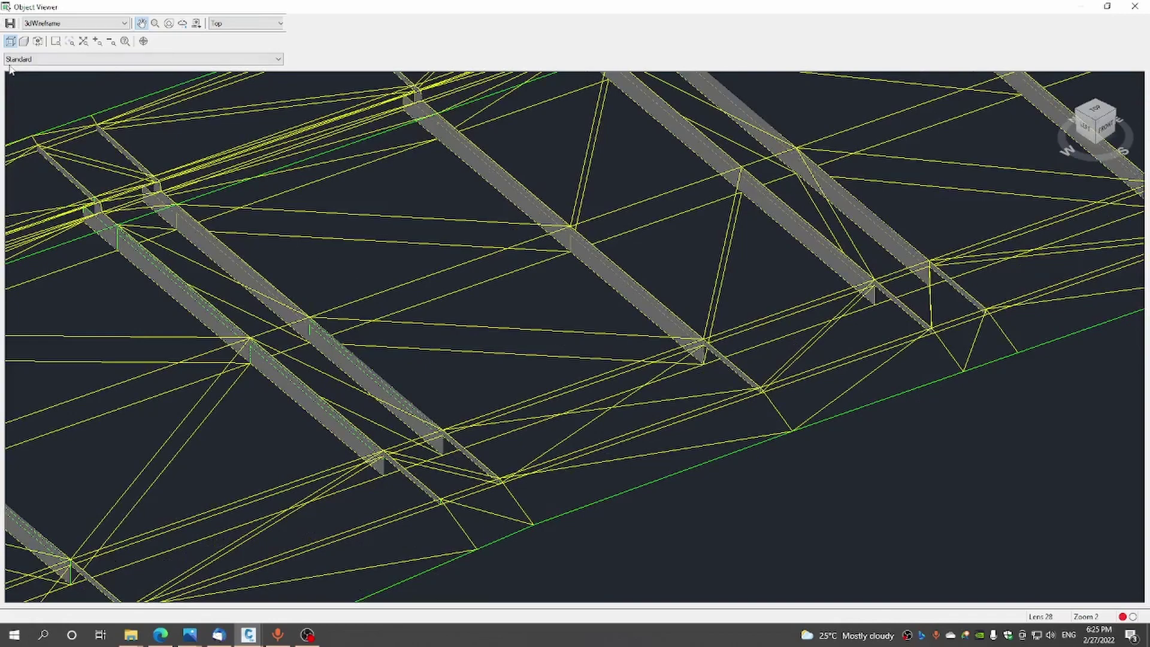
Pan along the close-up mesh to inspect the grey strips down the road
drag(77, 281, 249, 342)
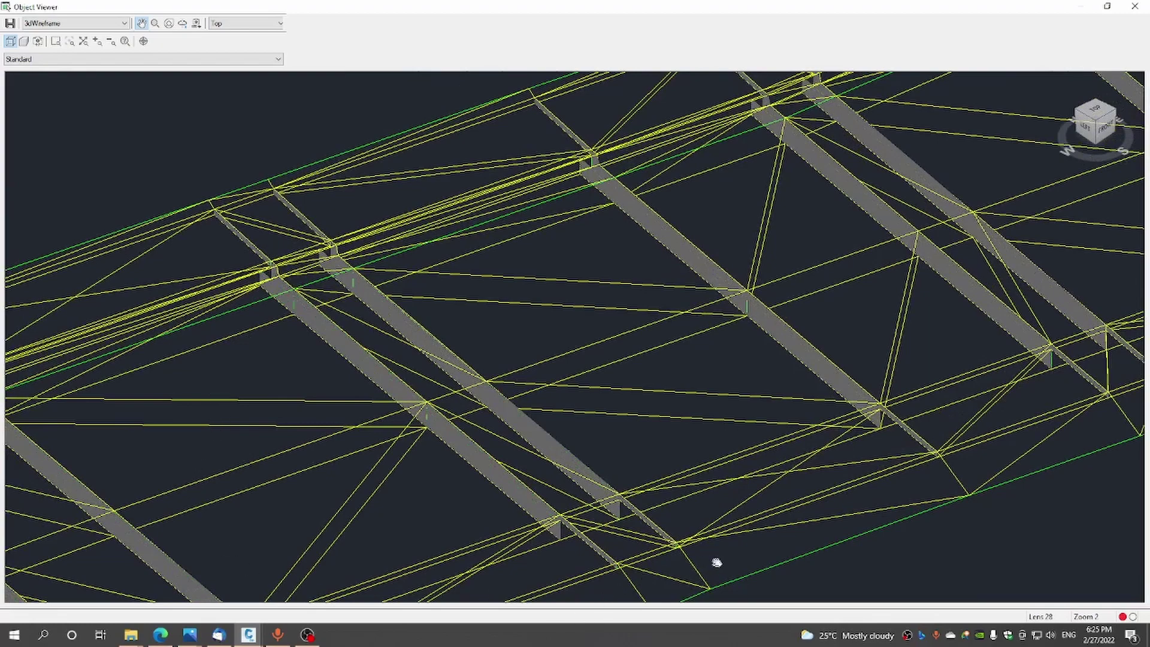
drag(728, 550, 765, 456)
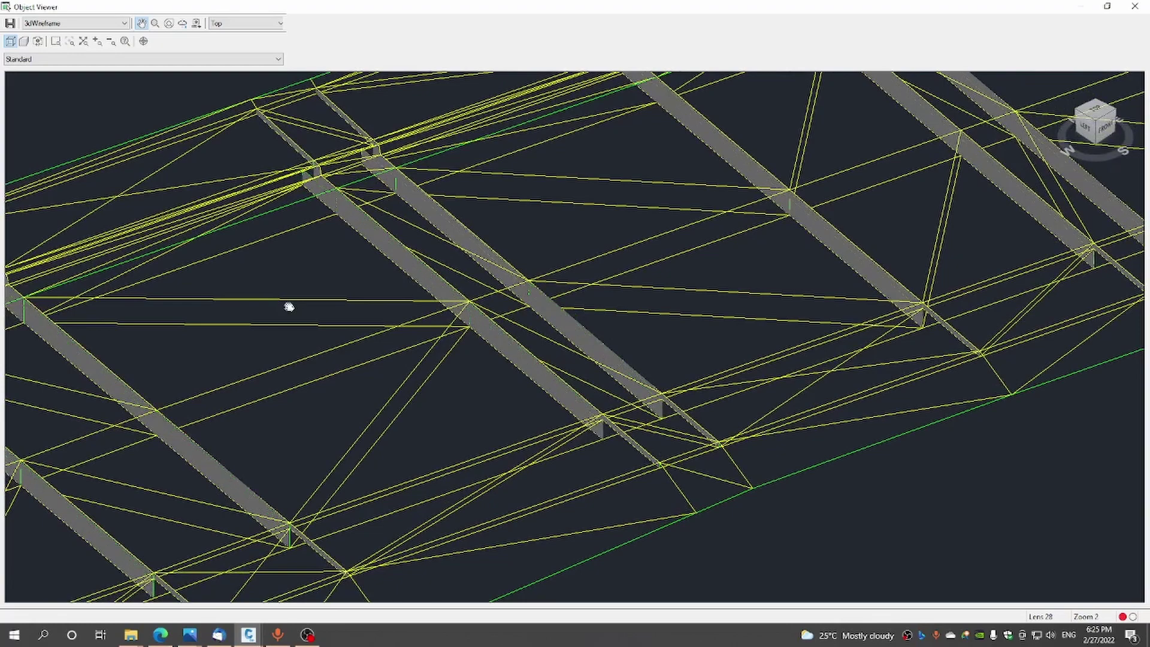
drag(288, 306, 690, 341)
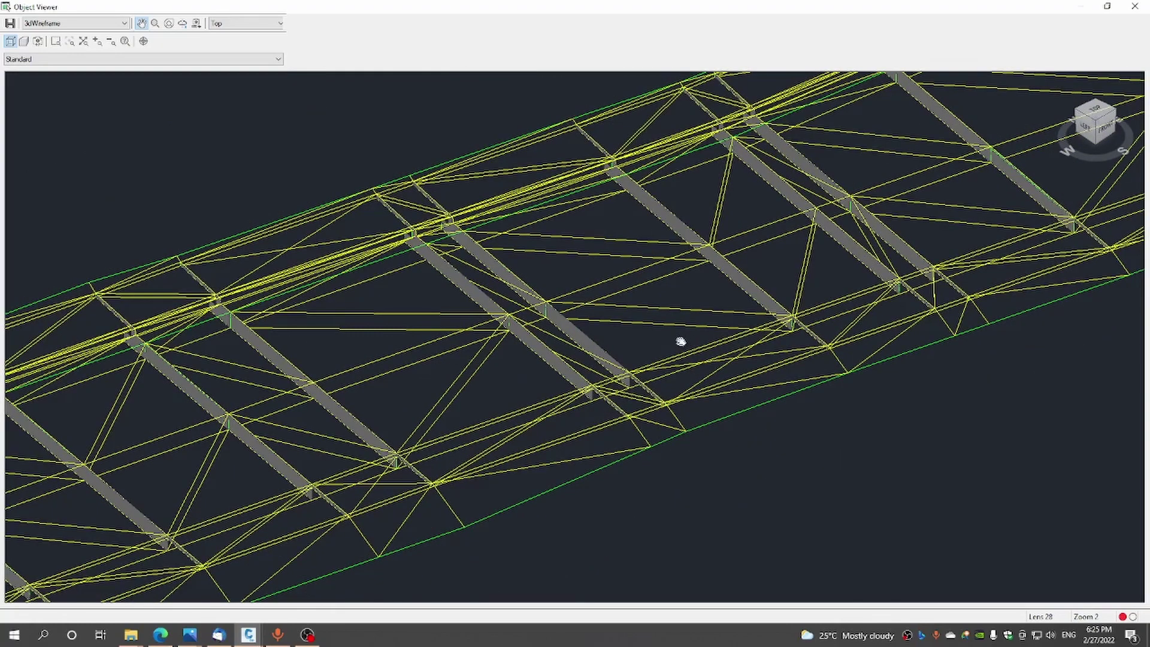
scroll(680, 342, up, 4)
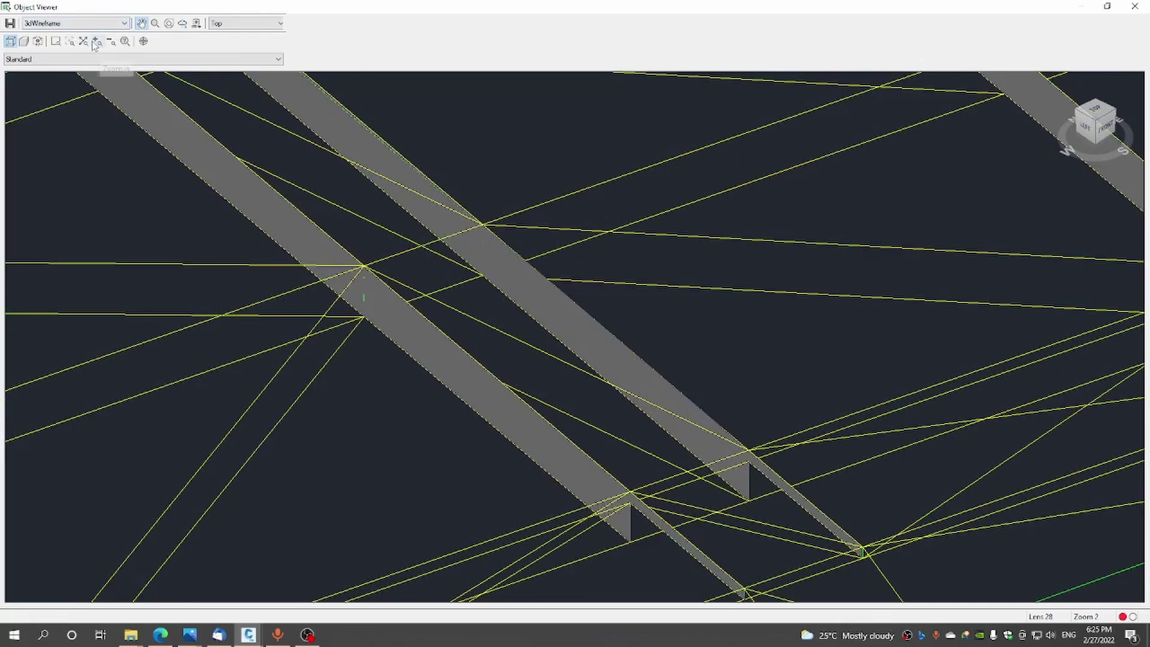
drag(228, 257, 329, 367)
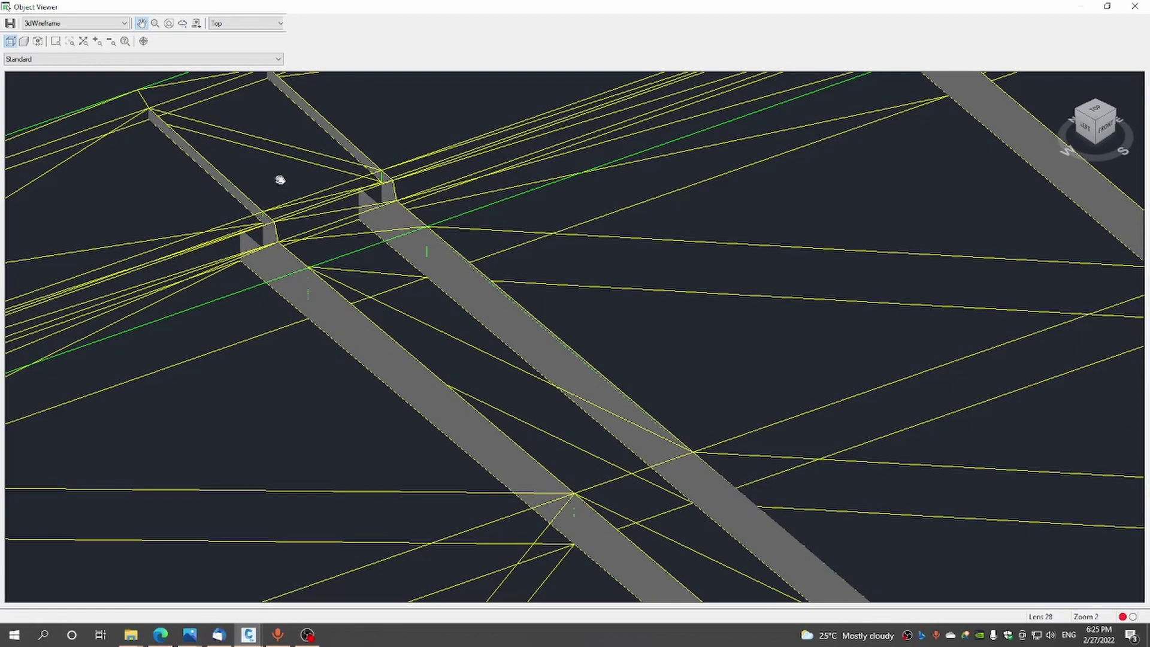
right_click(279, 179)
Close Object Viewer and zoom on the intersection's curb return labelled BCC 187.528 and ECC 211.794
click(330, 188)
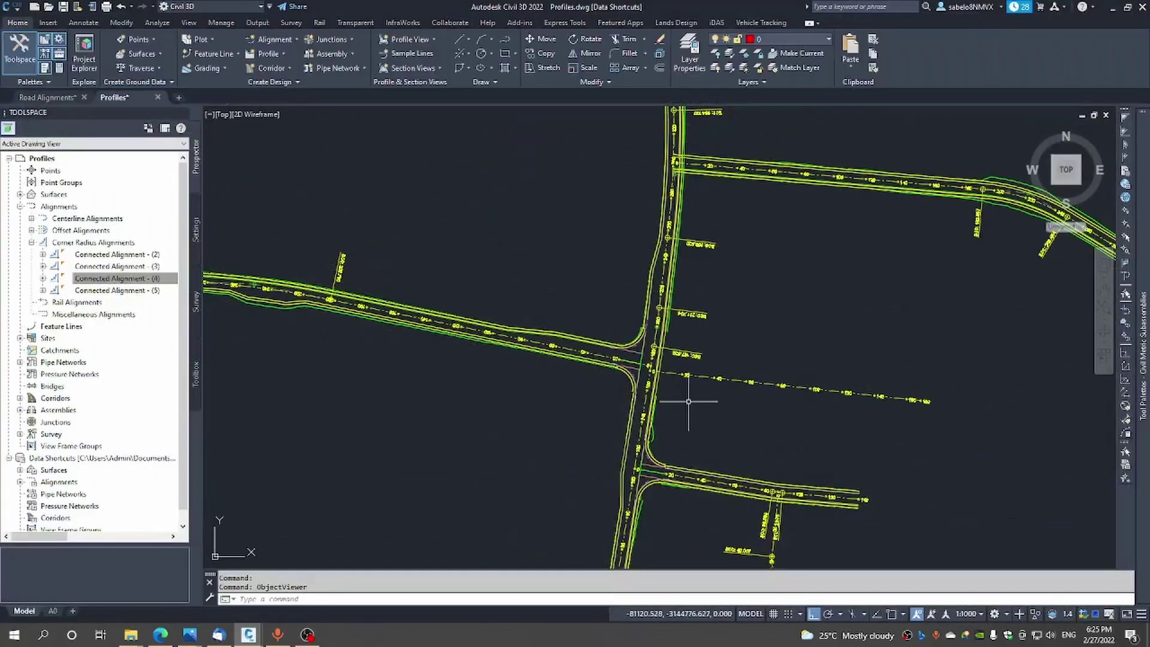
scroll(676, 400, up, 3)
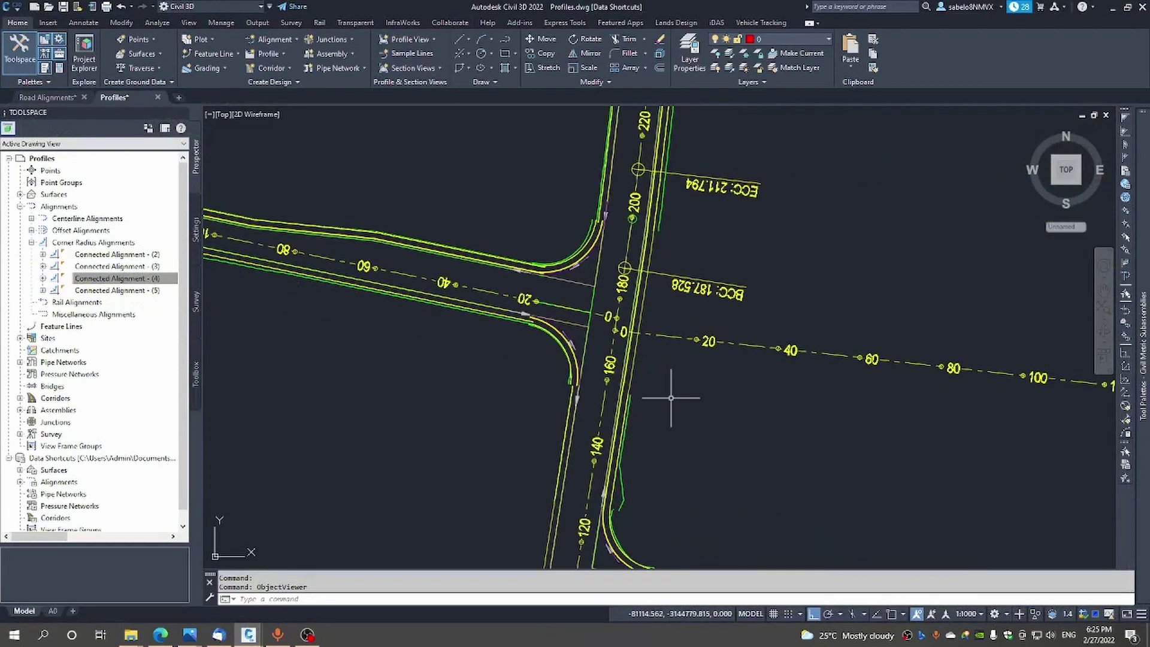
scroll(670, 397, down, 2)
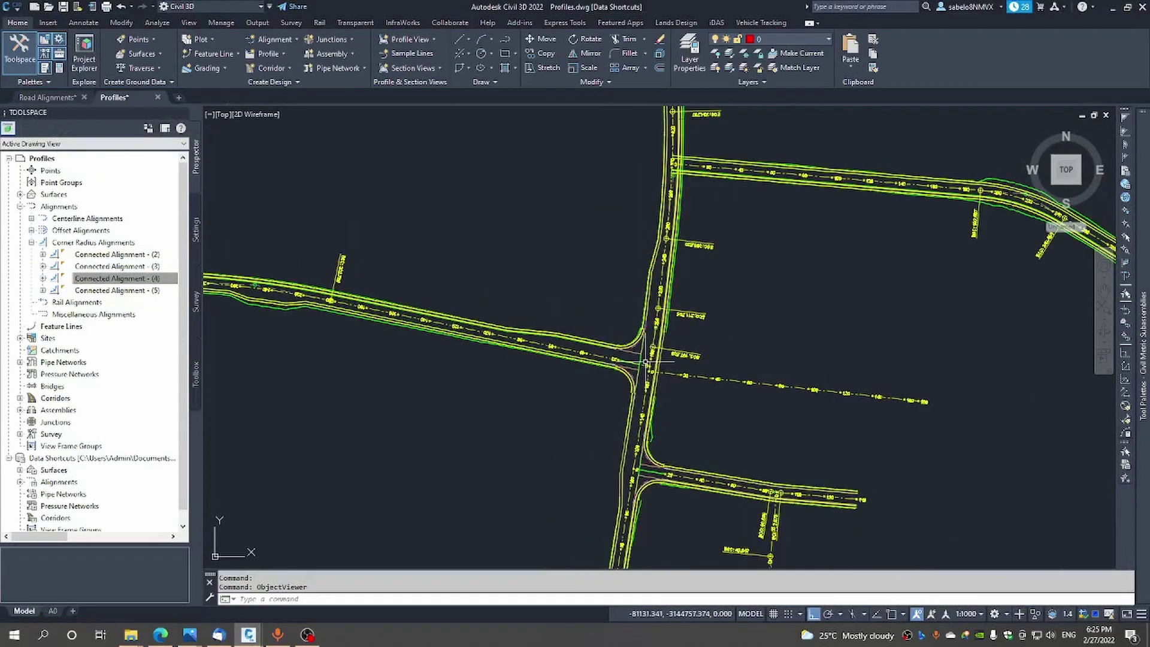
scroll(686, 363, up, 4)
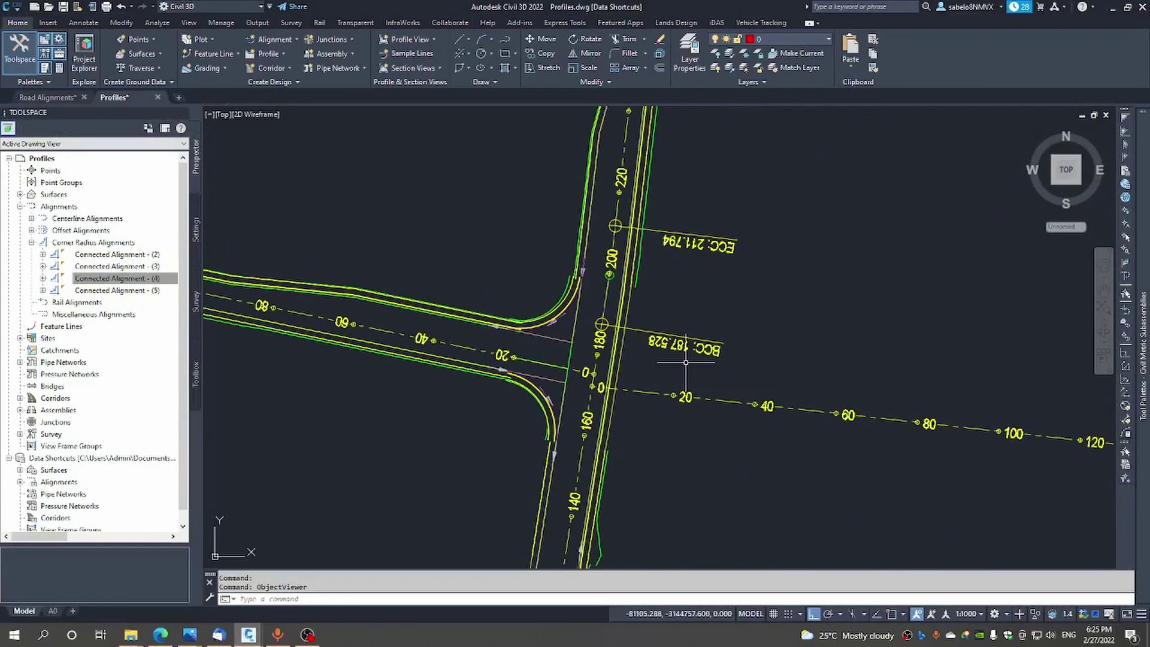
scroll(685, 363, down, 2)
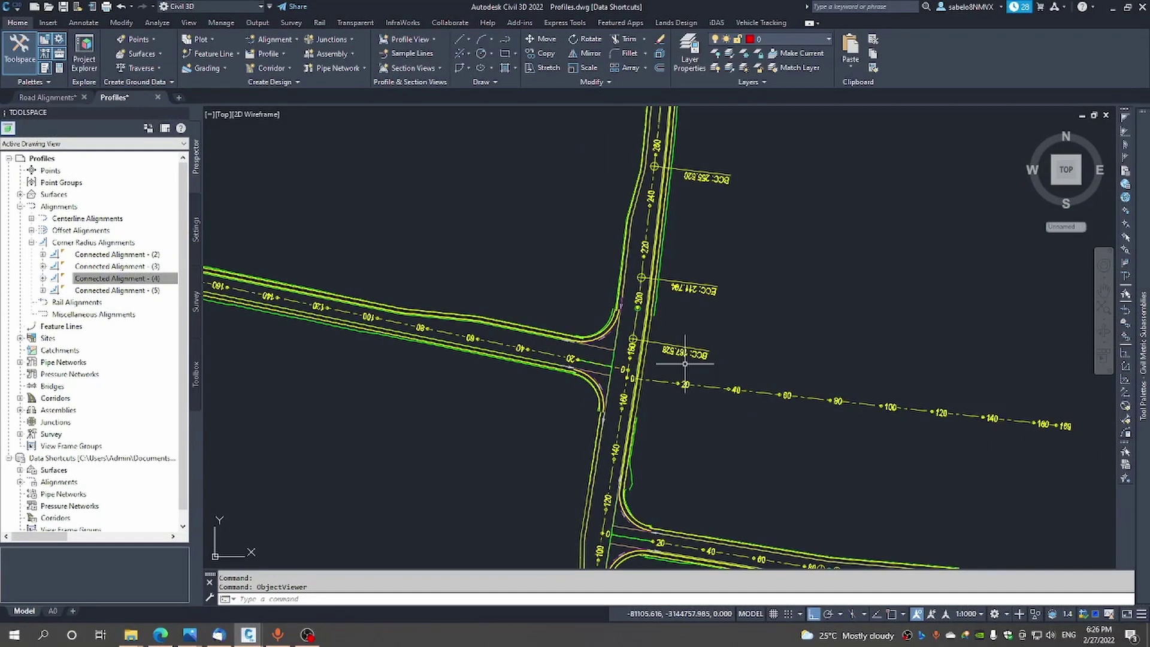